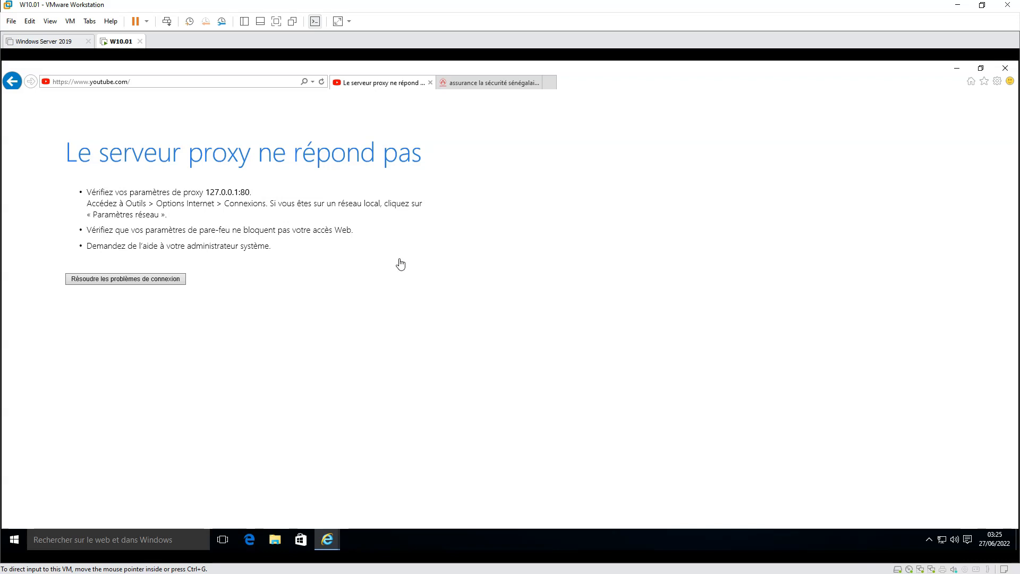
Reload YouTube, then open lasecu-assurances.sn in a new browser tab
{"action": "left_click", "coordinate": [228, 83]}
{"action": "key", "text": "Return"}
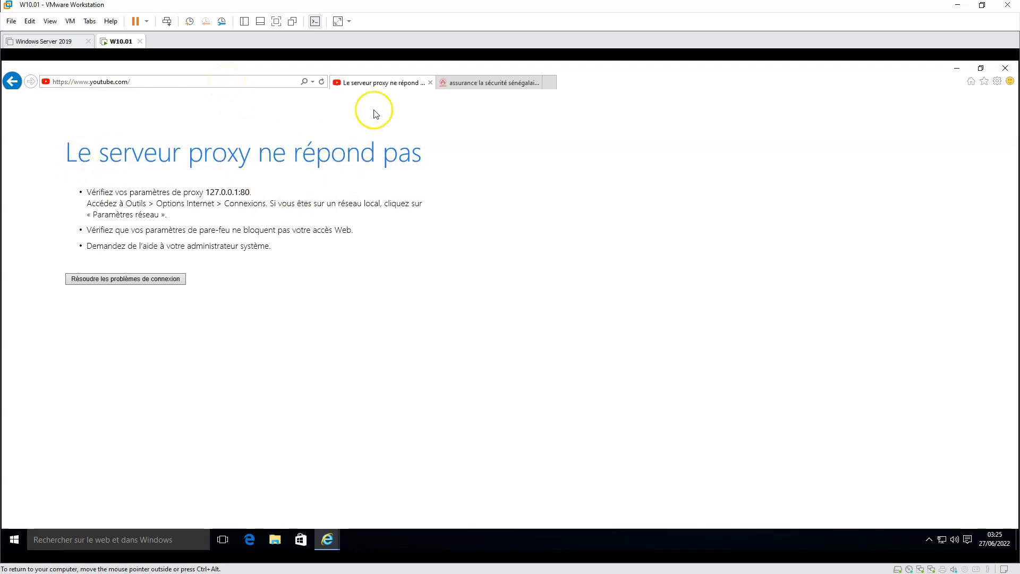
{"action": "left_click", "coordinate": [550, 83]}
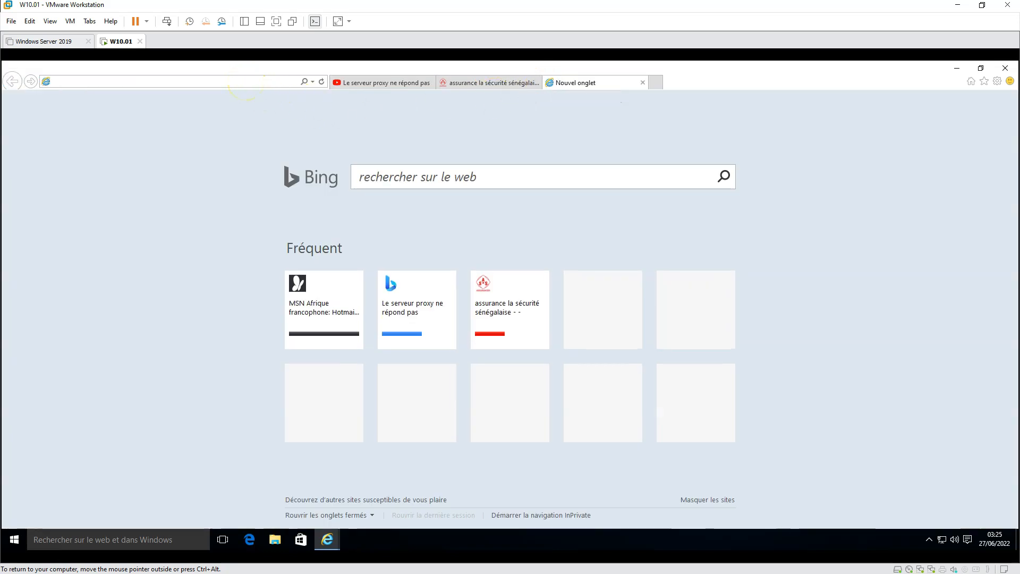
{"action": "type", "text": "lasecu-assurances.sn"}
{"action": "key", "text": "Return"}
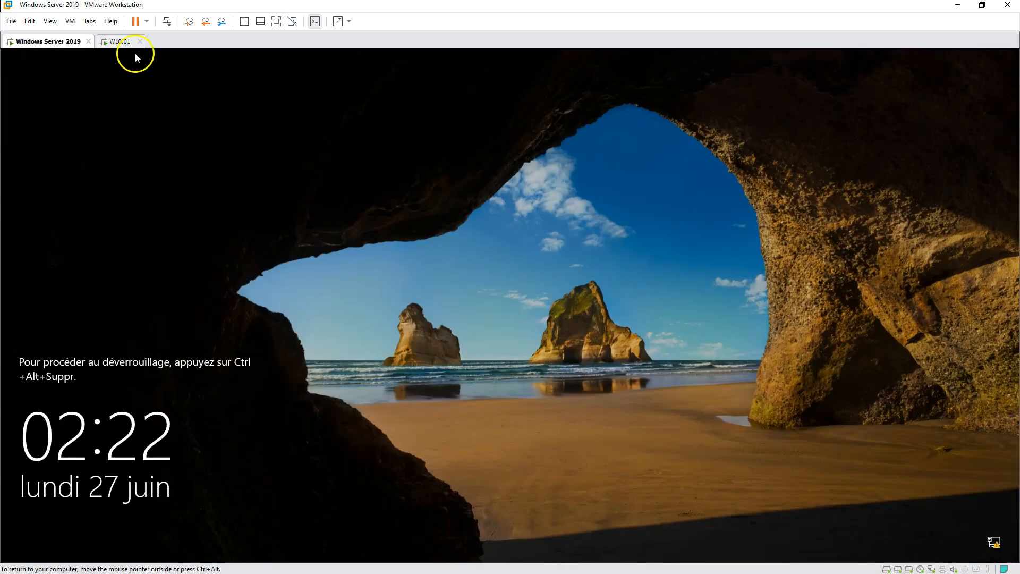
Sign in to the Windows Server 2019 machine with the administrator password
{"action": "left_click", "coordinate": [166, 21]}
{"action": "left_click", "coordinate": [470, 356]}
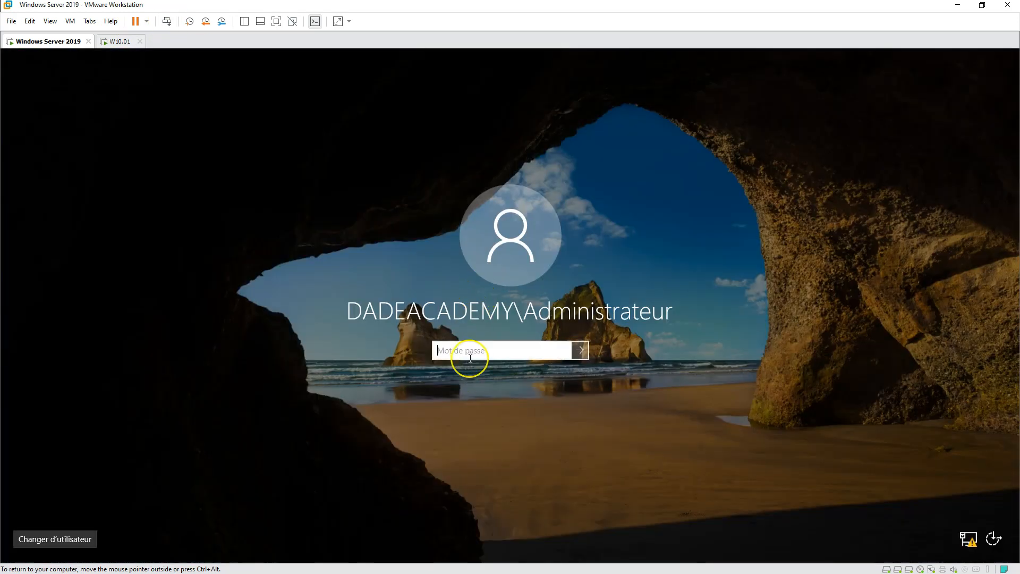
{"action": "type", "text": "P"}
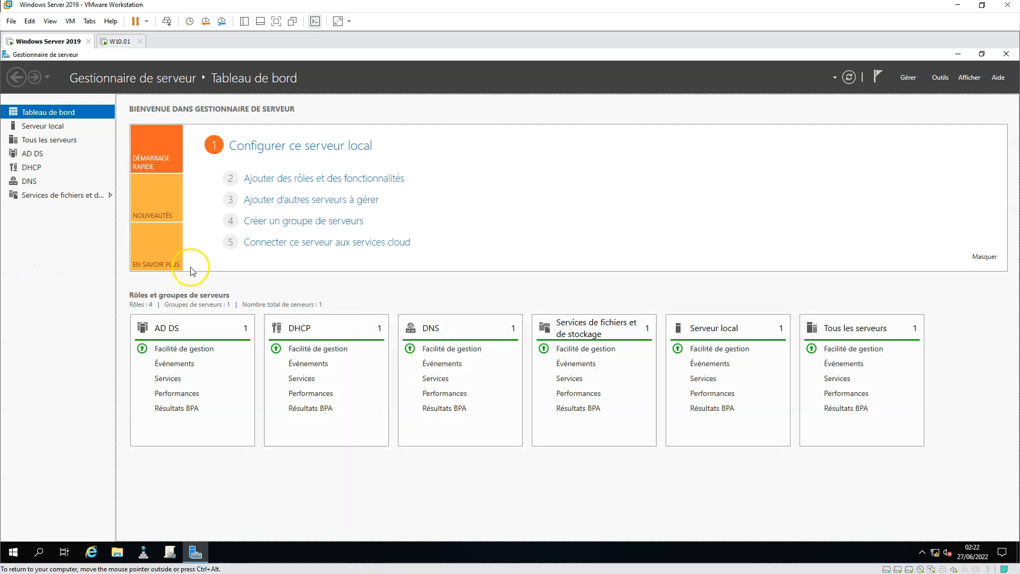
Open Active Directory Users and Computers, view the Internet Restricted users under COMMERCIAL, then close it
{"action": "left_click", "coordinate": [938, 77]}
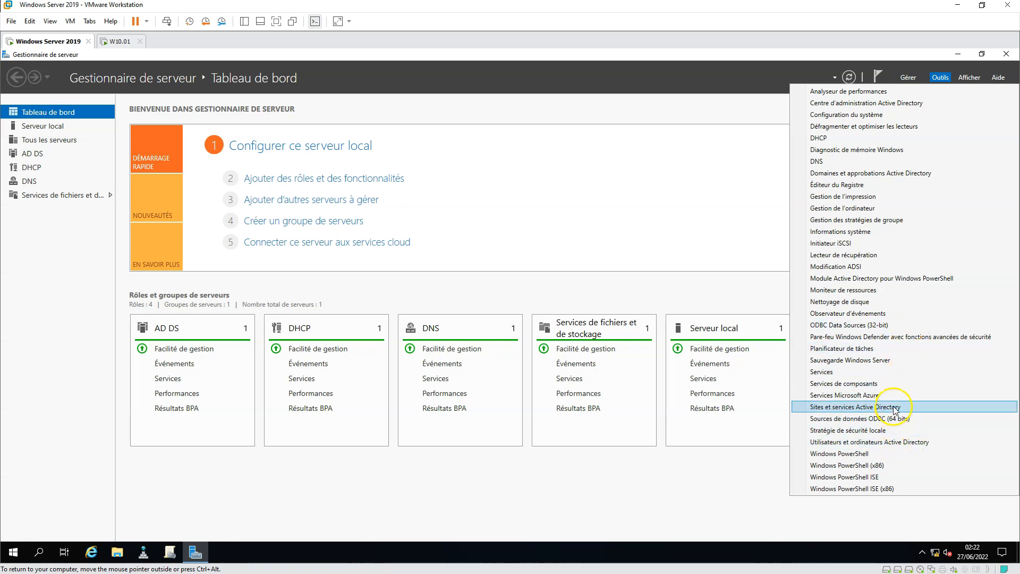
{"action": "left_click", "coordinate": [881, 443]}
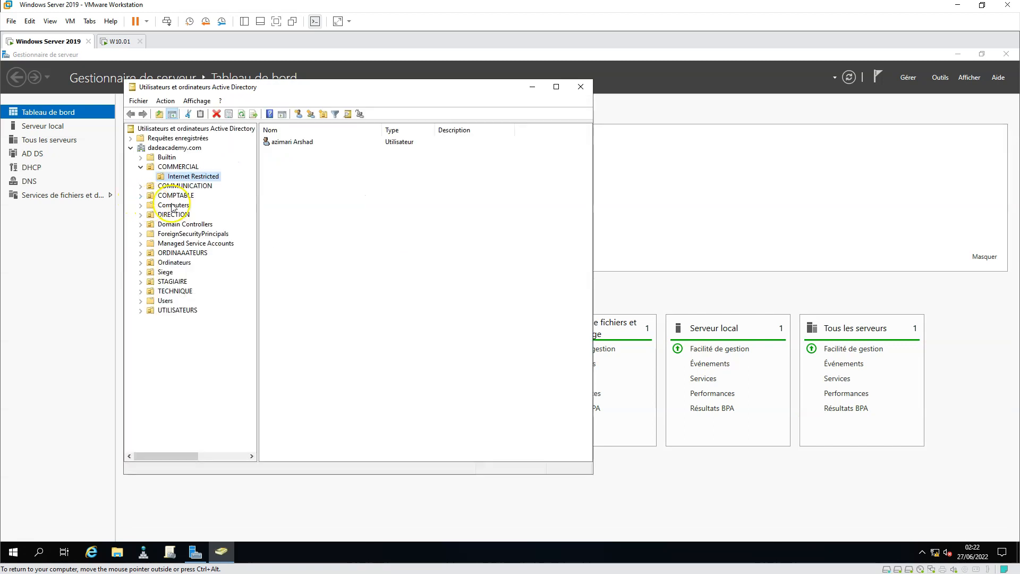
{"action": "left_click", "coordinate": [175, 166]}
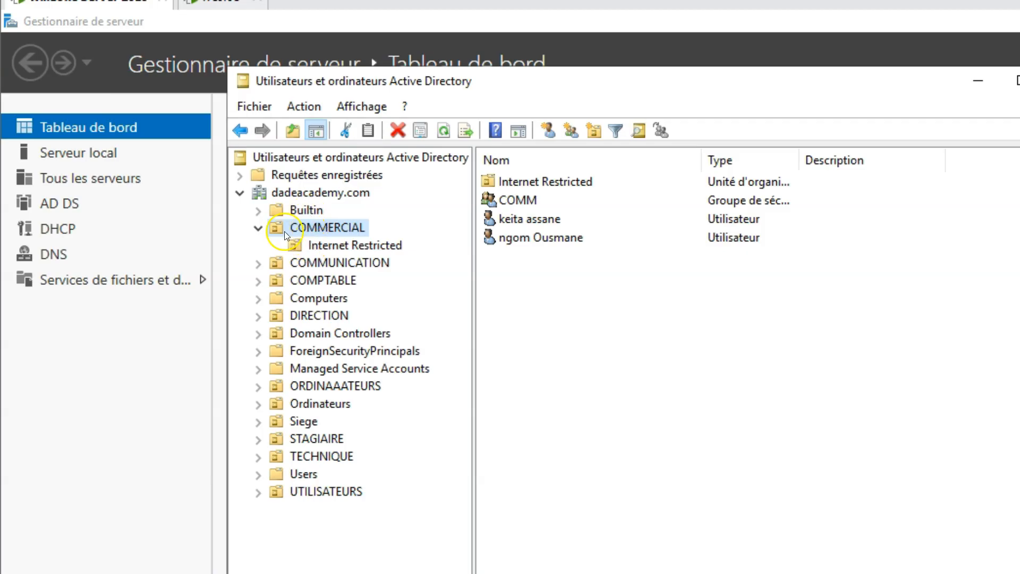
{"action": "left_click", "coordinate": [258, 228]}
{"action": "left_click", "coordinate": [316, 226]}
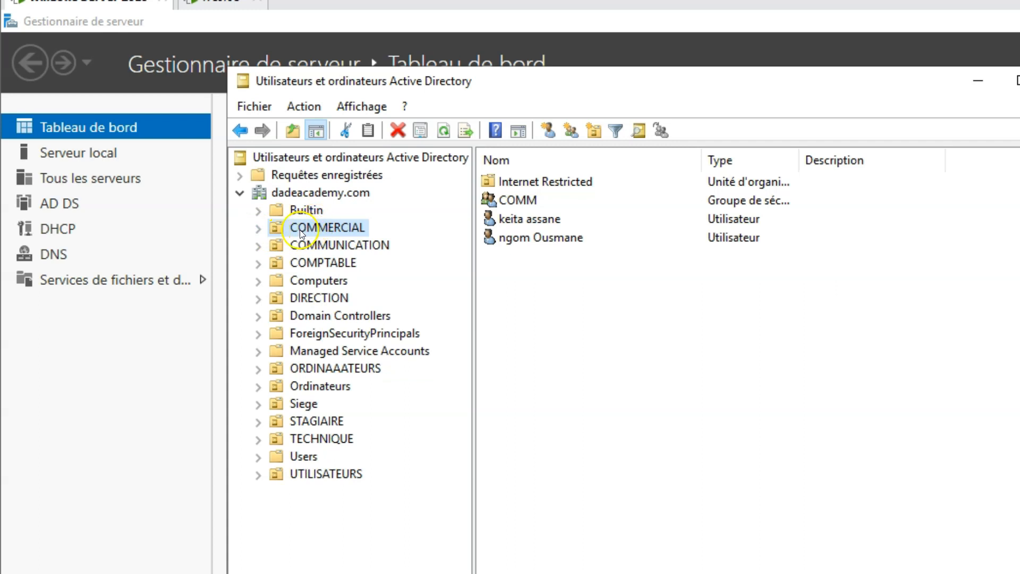
{"action": "key", "text": "Escape"}
{"action": "left_click", "coordinate": [258, 229]}
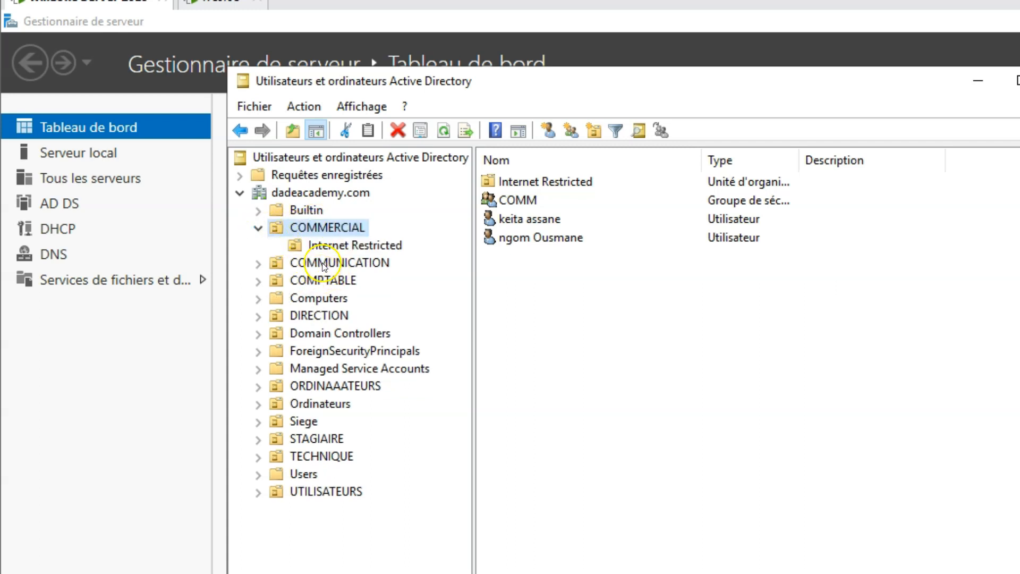
{"action": "left_click", "coordinate": [341, 247]}
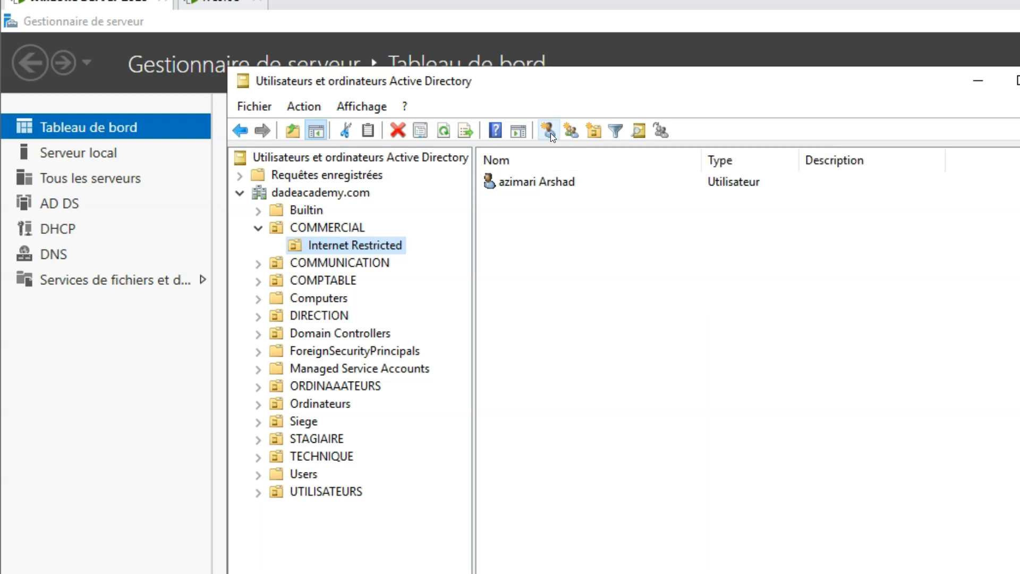
{"action": "left_click", "coordinate": [366, 246]}
{"action": "left_click", "coordinate": [338, 227]}
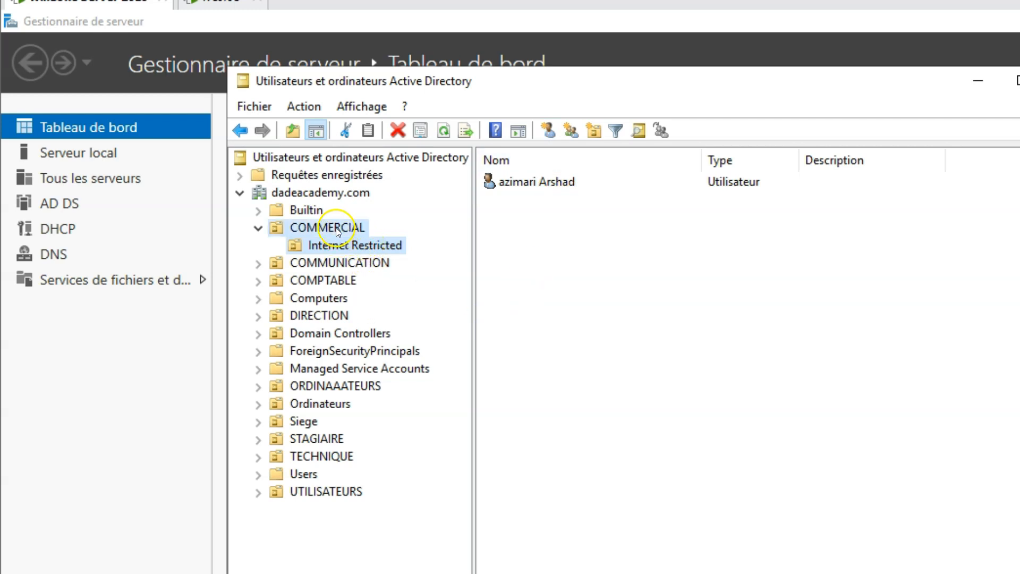
{"action": "left_click", "coordinate": [345, 245]}
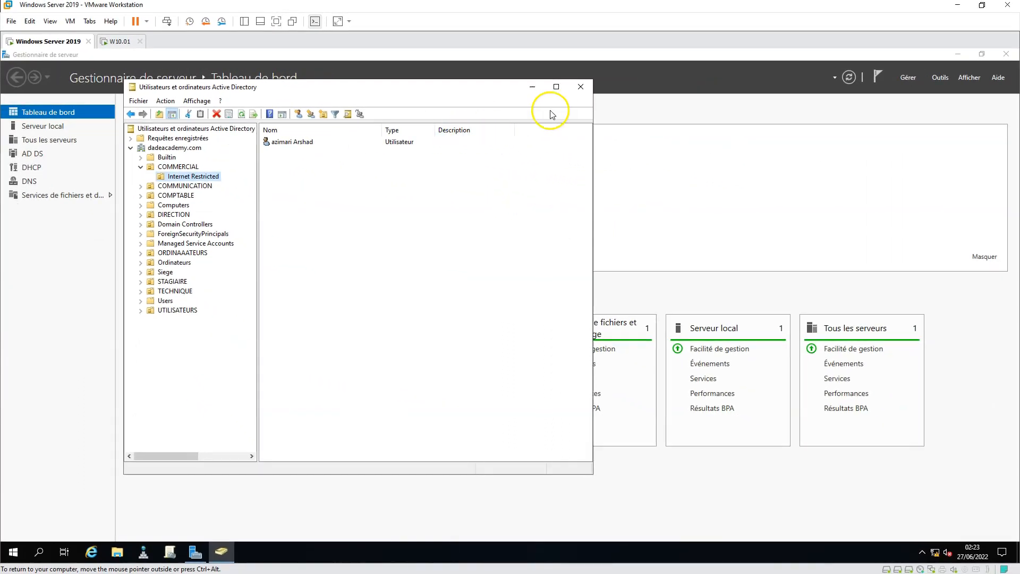
{"action": "left_click", "coordinate": [581, 87]}
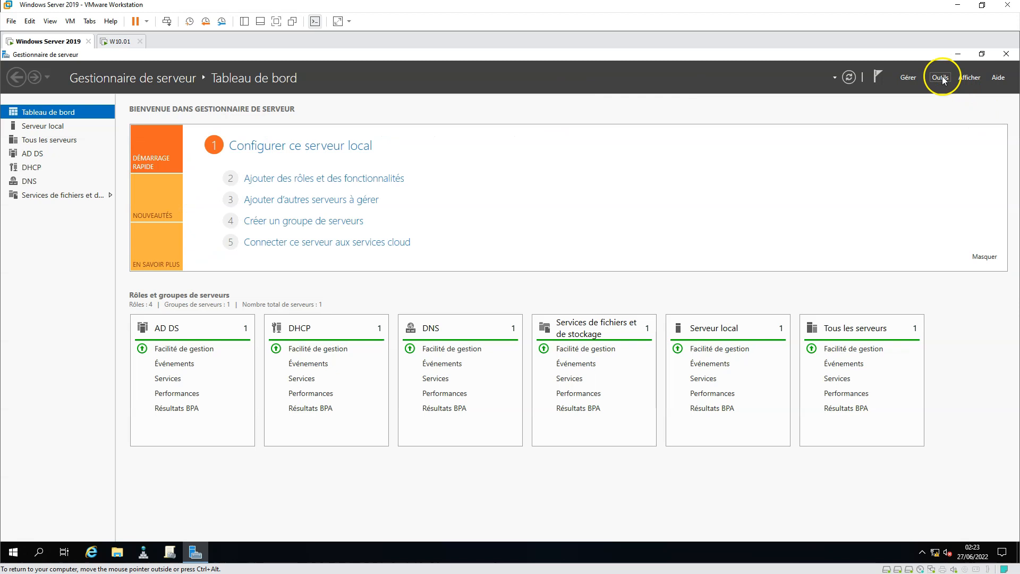
Dismiss the Outils list and switch to the W10.01 client virtual machine
{"action": "left_click", "coordinate": [941, 77]}
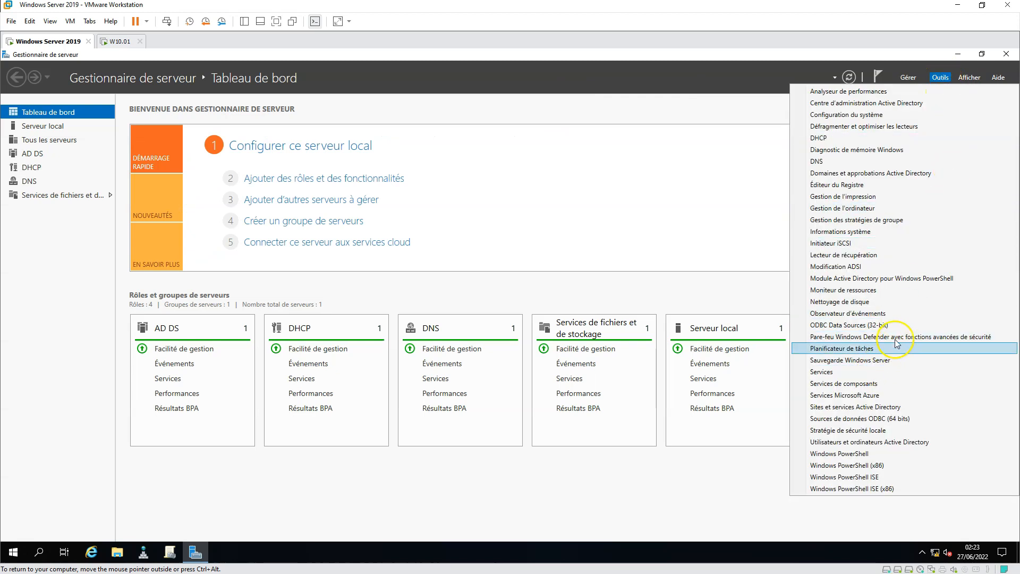
{"action": "left_click", "coordinate": [469, 113]}
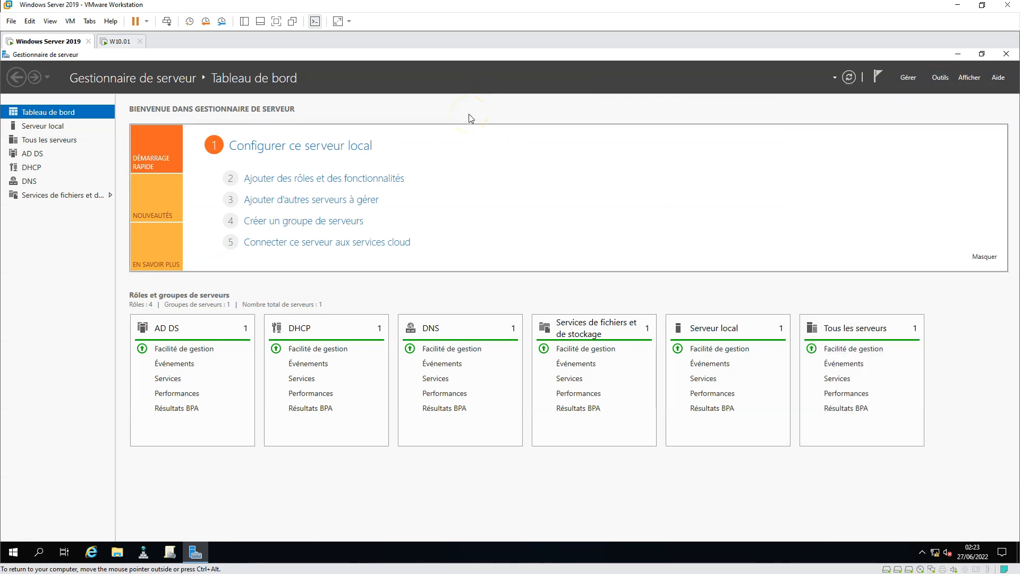
{"action": "left_click", "coordinate": [118, 41]}
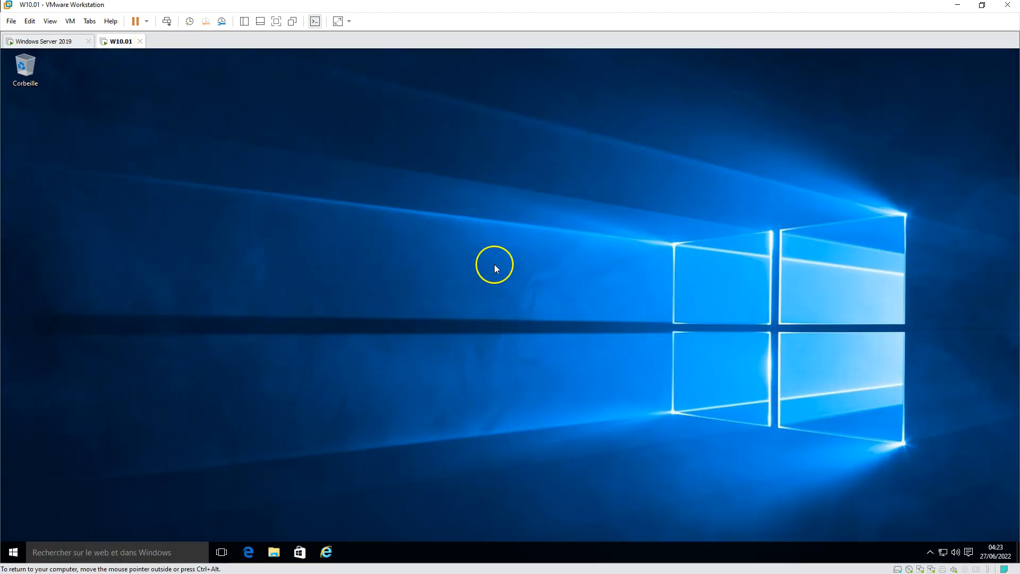
Launch Internet Explorer on the client, browse the MSN page, and check the network status
{"action": "left_click", "coordinate": [325, 551]}
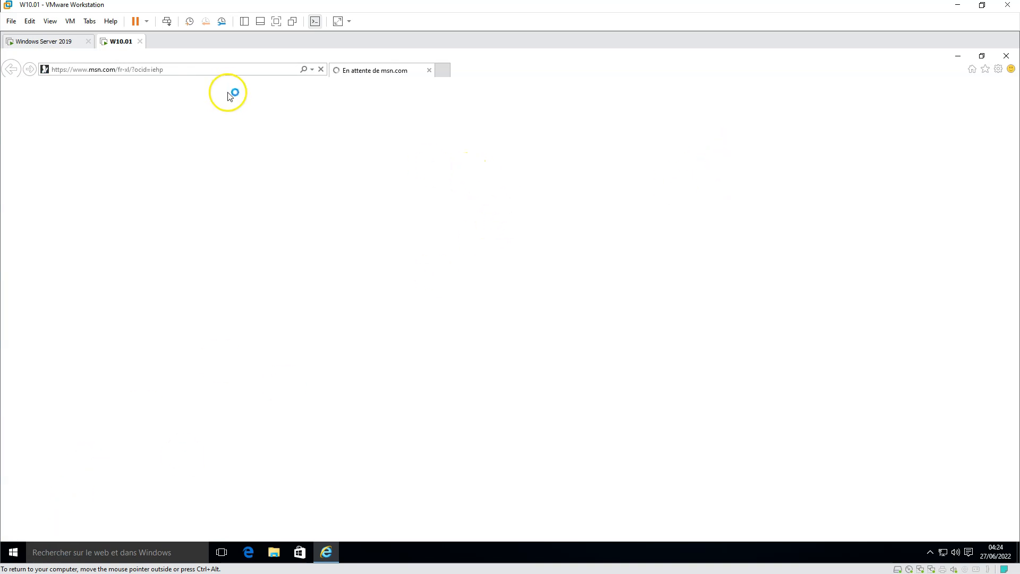
{"action": "left_click", "coordinate": [263, 71]}
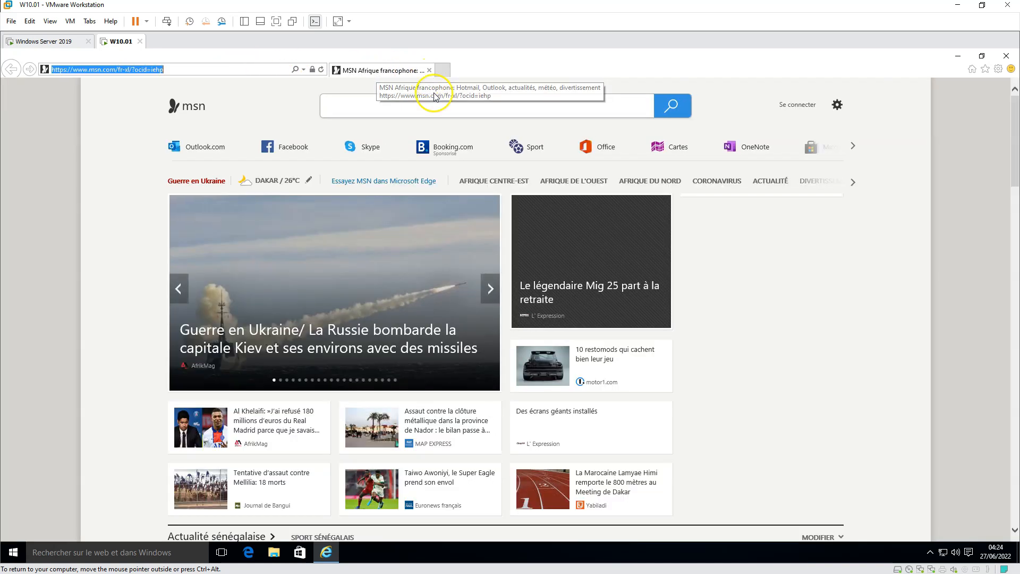
{"action": "scroll", "coordinate": [481, 376], "scroll_direction": "down", "scroll_amount": 15}
{"action": "scroll", "coordinate": [484, 378], "scroll_direction": "down", "scroll_amount": 15}
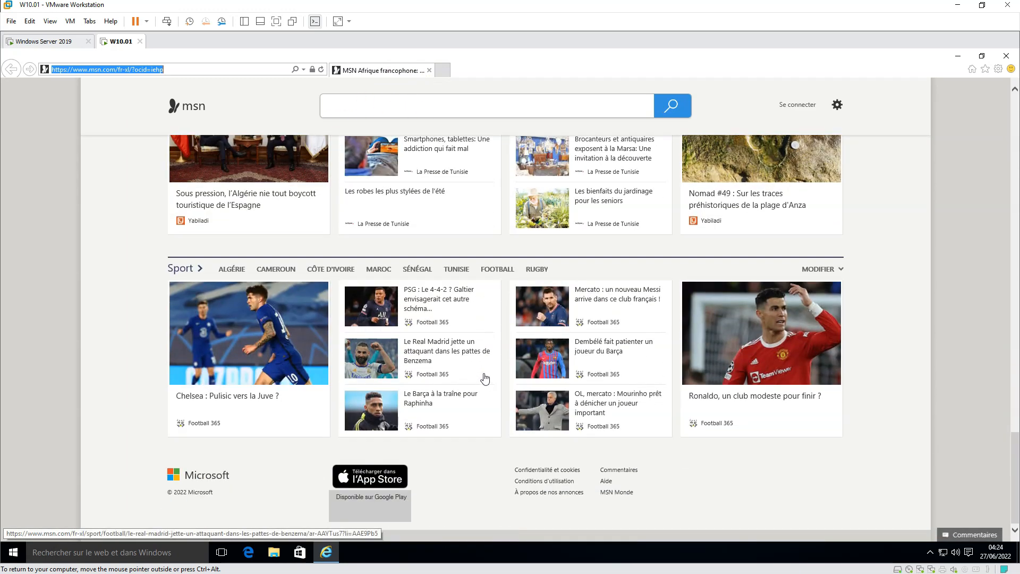
{"action": "left_click", "coordinate": [944, 553]}
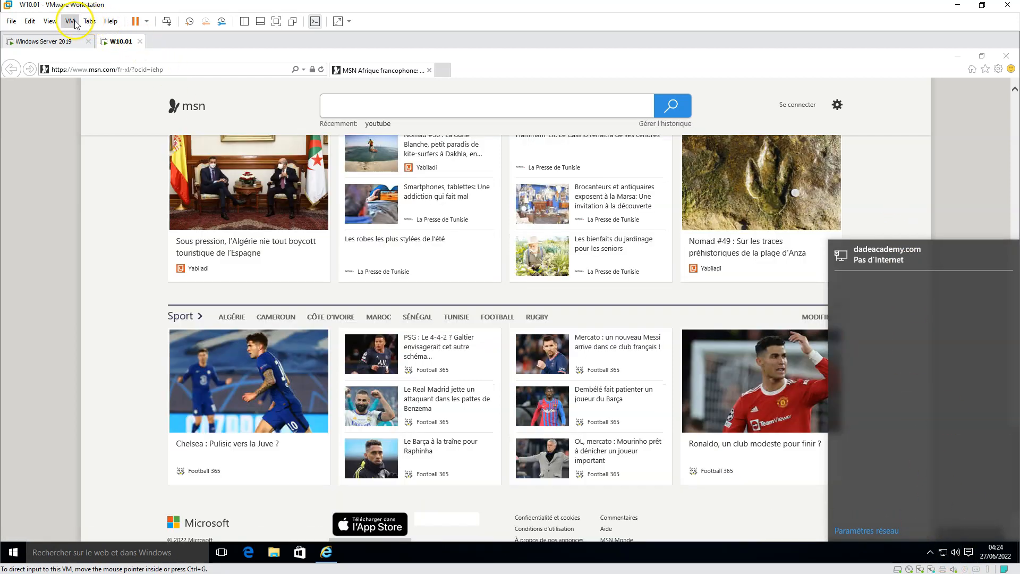
{"action": "left_click", "coordinate": [73, 22]}
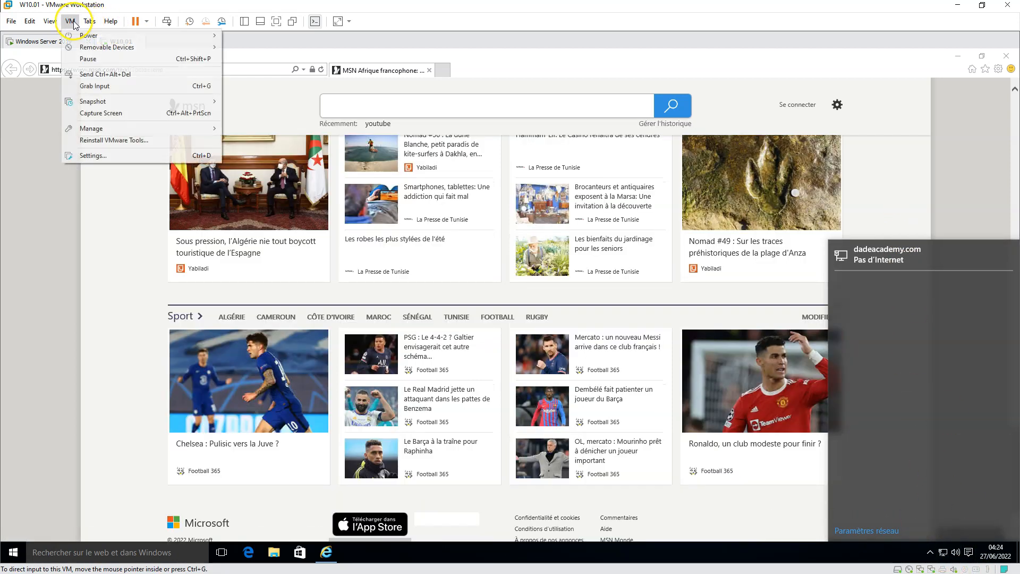
{"action": "left_click", "coordinate": [91, 157]}
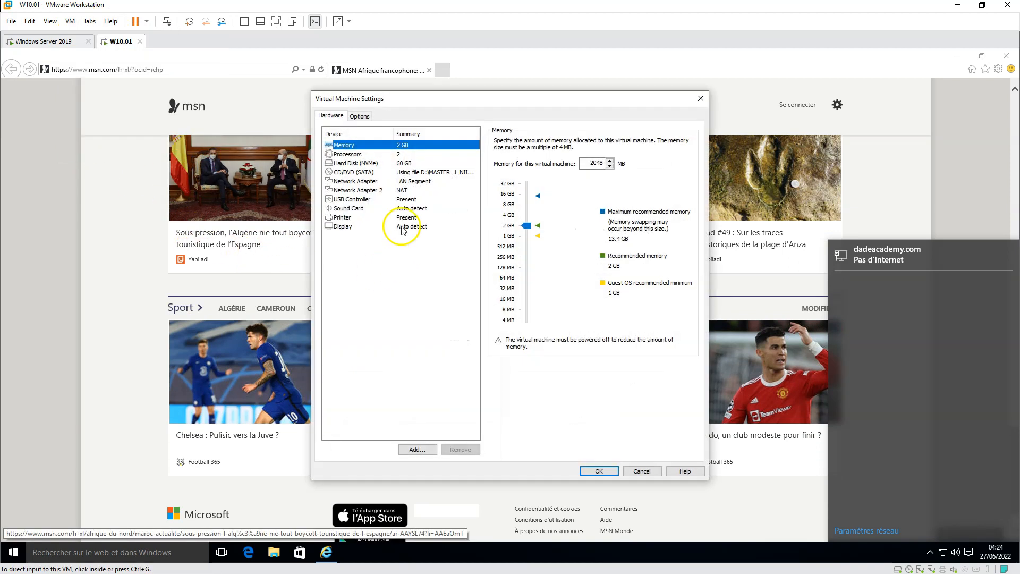
{"action": "left_click", "coordinate": [390, 190]}
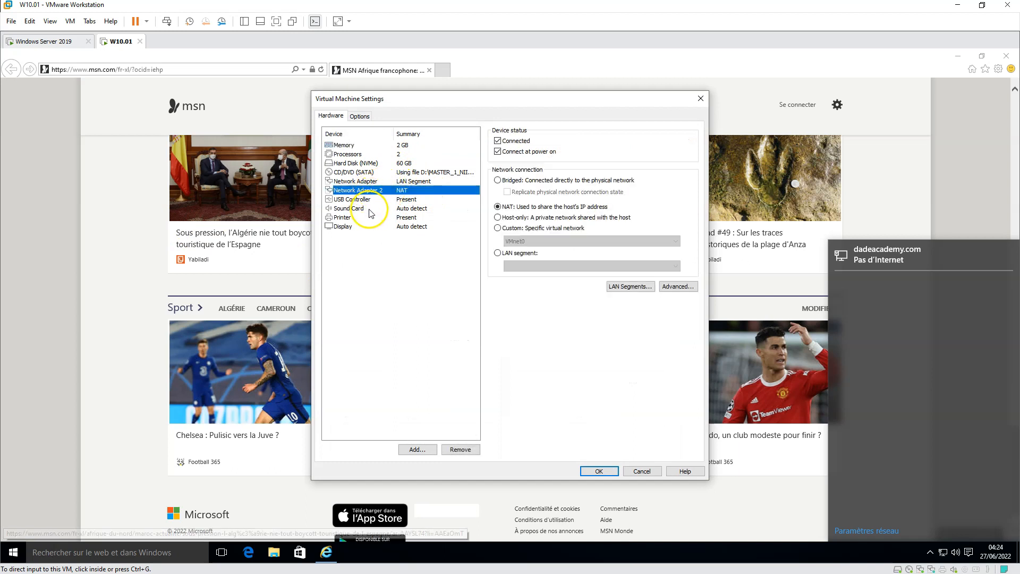
{"action": "left_click", "coordinate": [371, 182]}
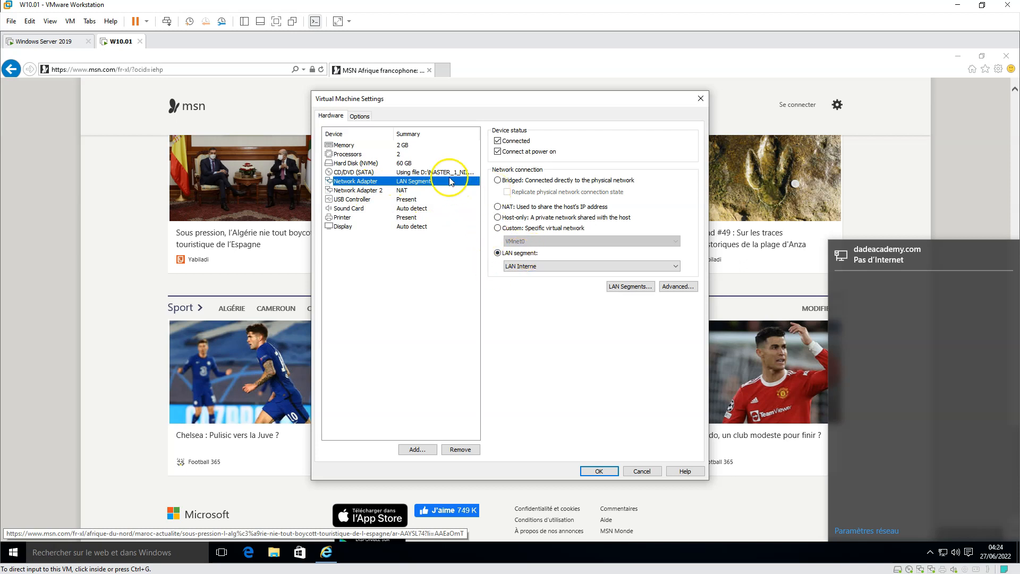
{"action": "left_click", "coordinate": [591, 471]}
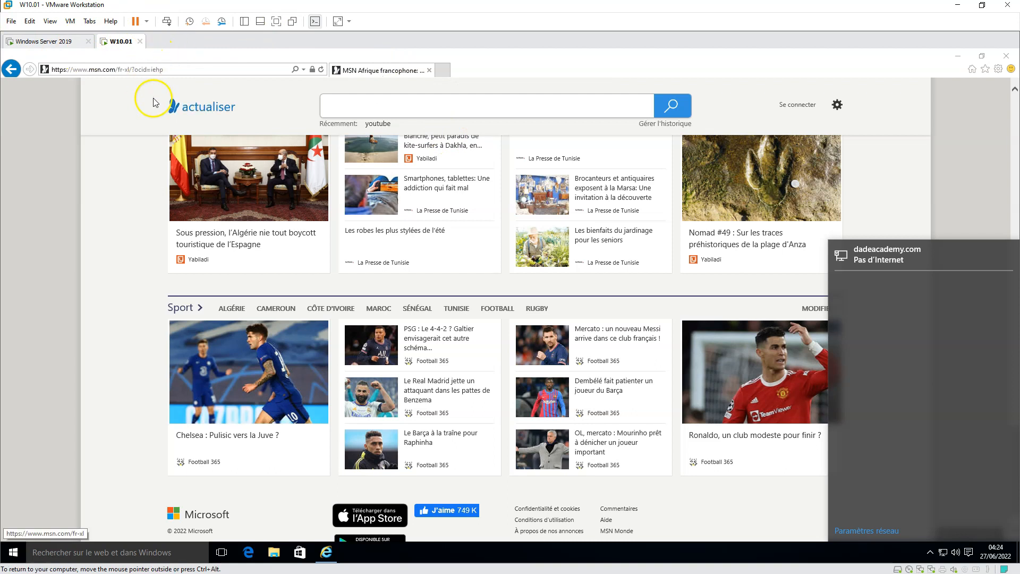
Open a new tab and enable a LAN proxy server at 127.0.0.1 port 80
{"action": "left_click", "coordinate": [444, 70]}
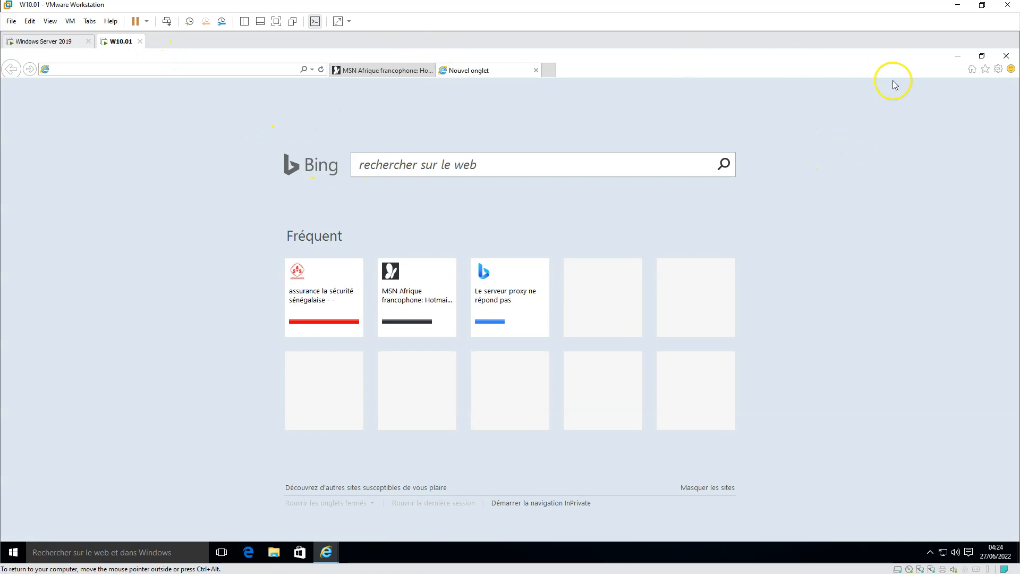
{"action": "left_click", "coordinate": [998, 71]}
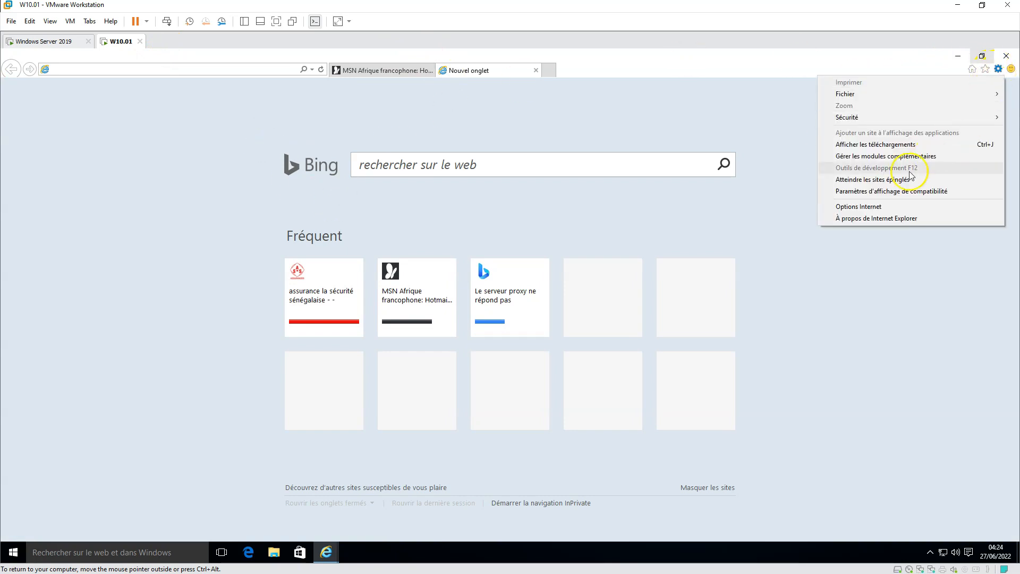
{"action": "left_click", "coordinate": [872, 208]}
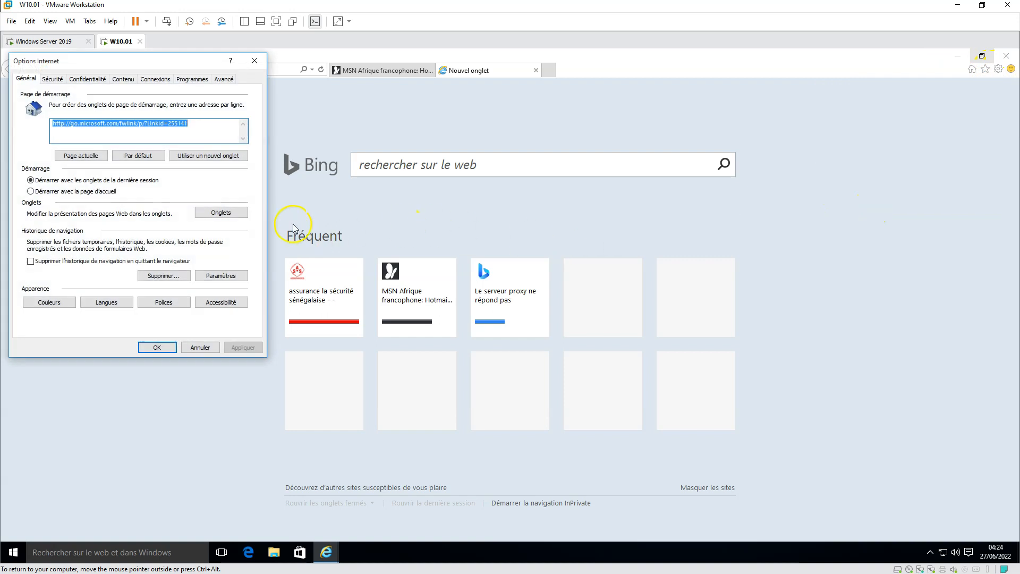
{"action": "left_click", "coordinate": [155, 78]}
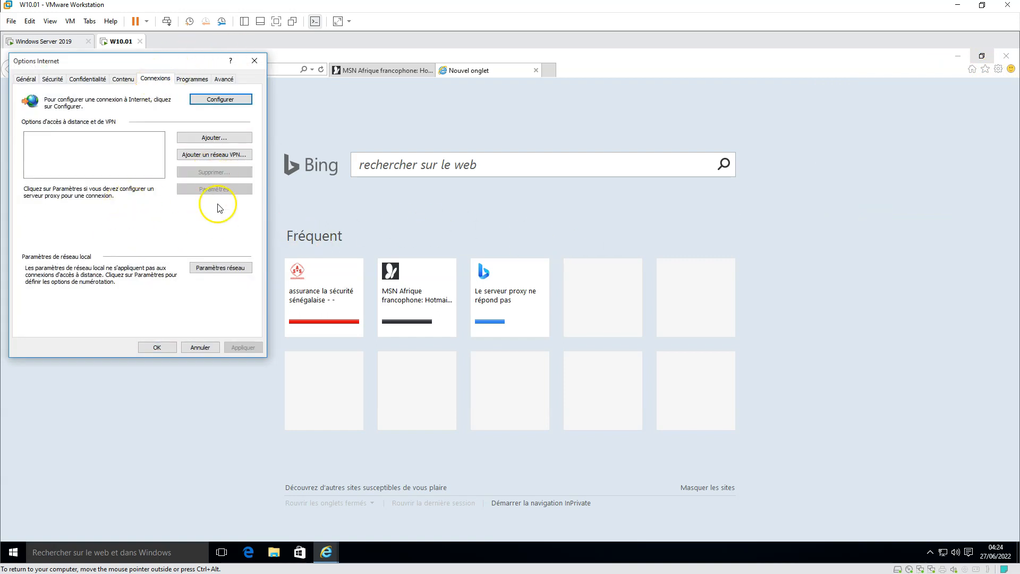
{"action": "left_click", "coordinate": [213, 268]}
{"action": "left_click", "coordinate": [79, 201]}
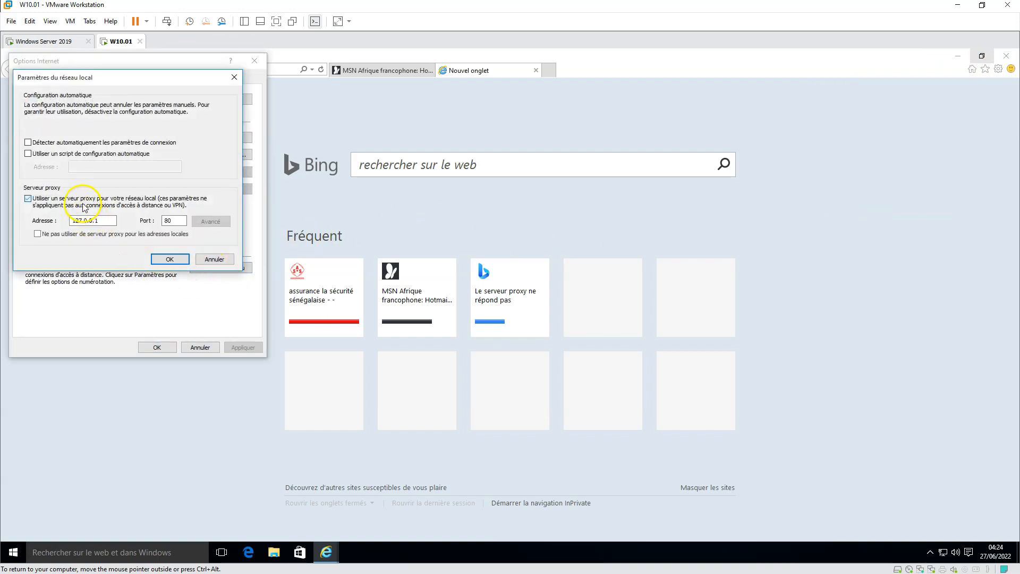
{"action": "type", "text": "1"}
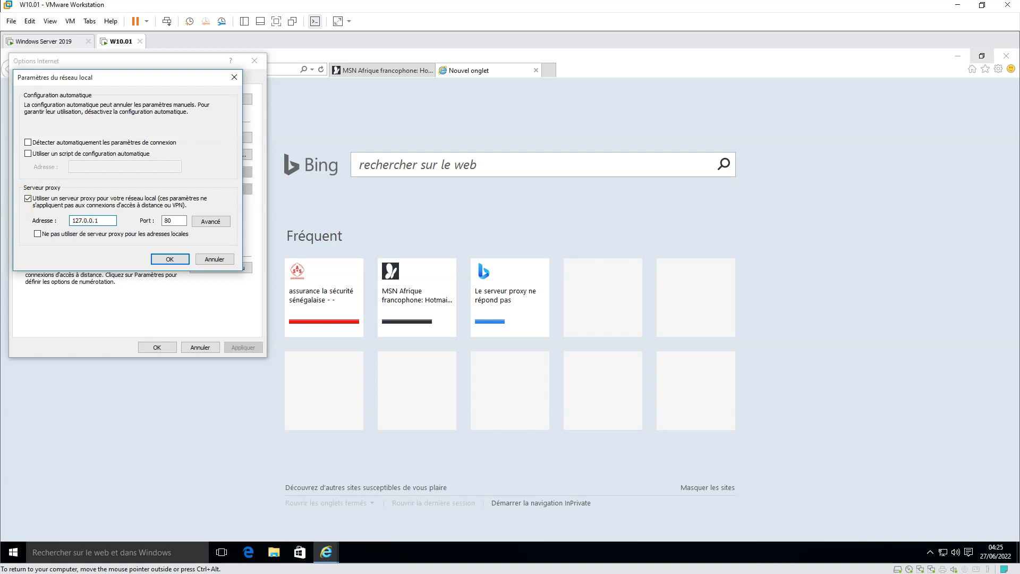
Add *lasecu-assurances.sn as a proxy exception, confirm all dialogs, and reload the MSN tab
{"action": "left_click", "coordinate": [213, 223]}
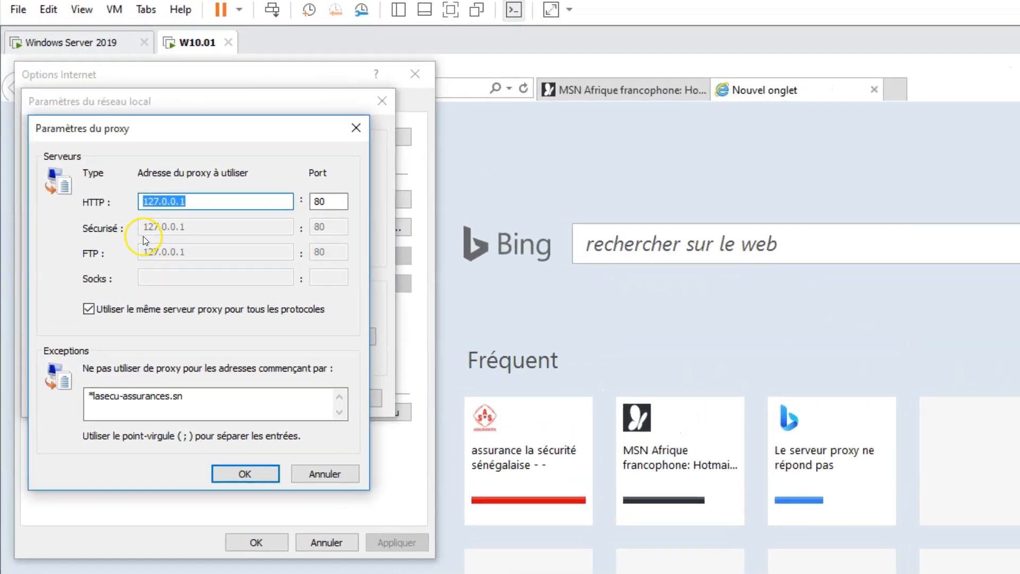
{"action": "left_click_drag", "start_coordinate": [216, 398], "coordinate": [83, 355]}
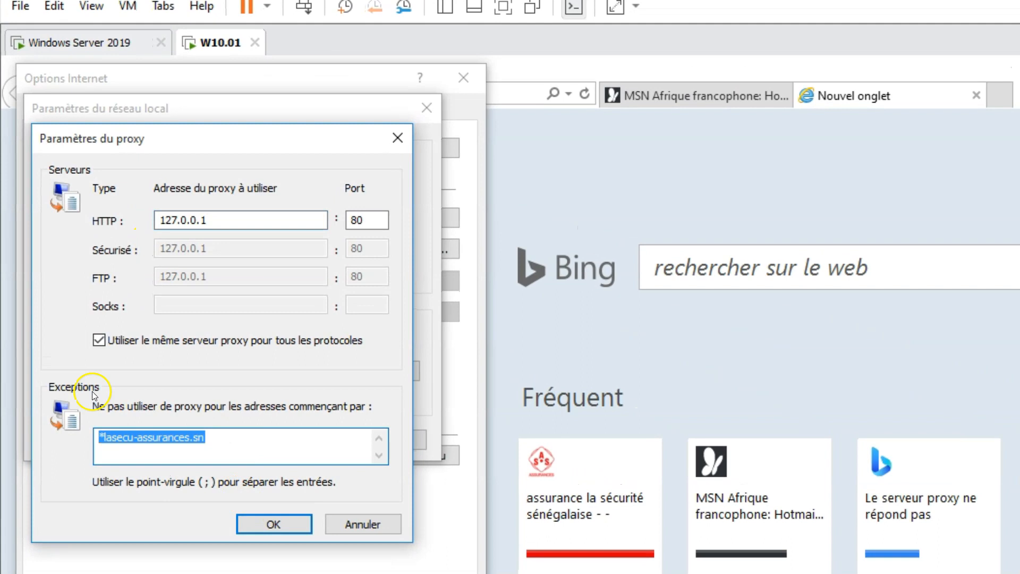
{"action": "left_click", "coordinate": [270, 447]}
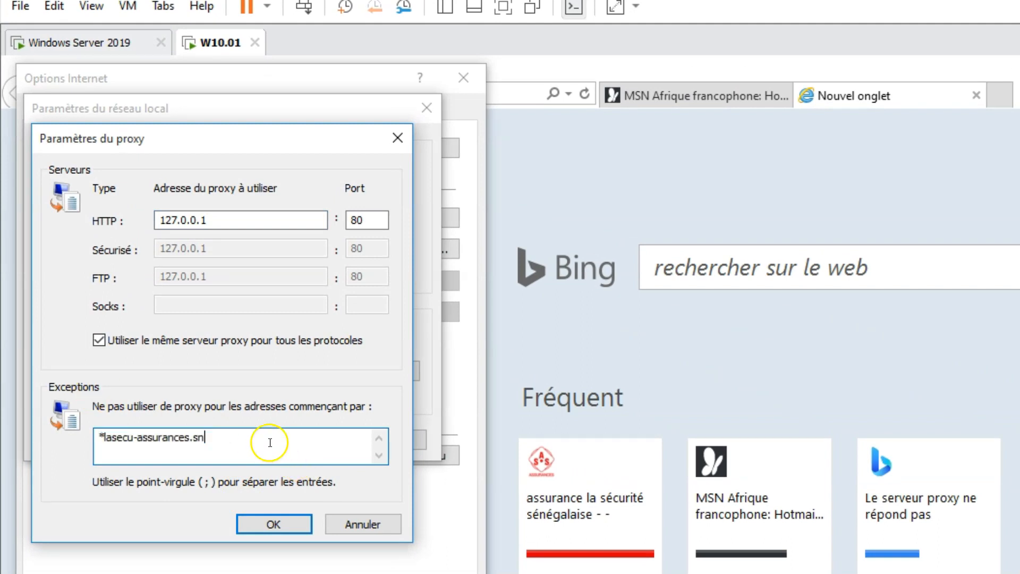
{"action": "left_click_drag", "start_coordinate": [220, 438], "coordinate": [99, 438]}
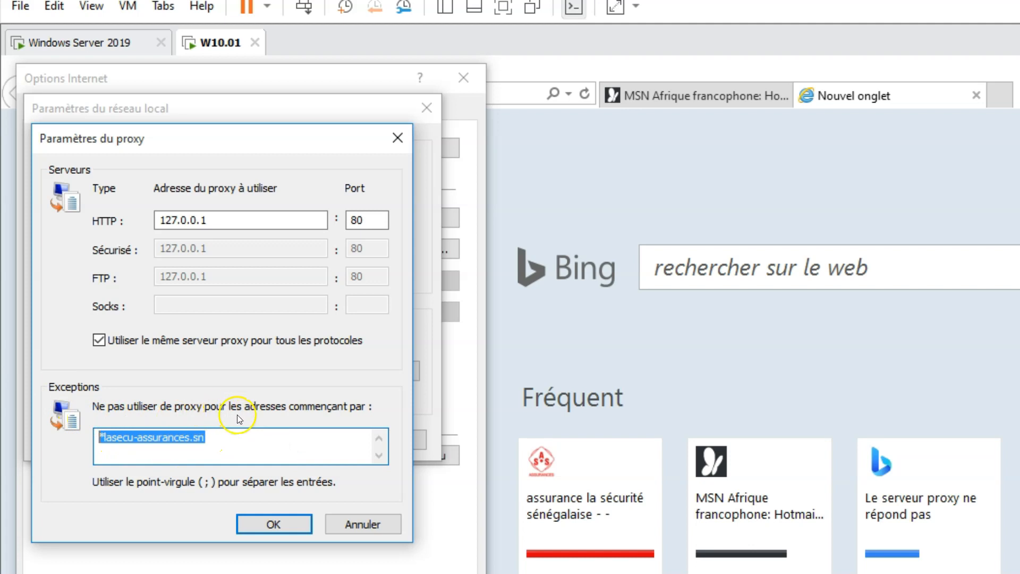
{"action": "left_click", "coordinate": [260, 444]}
{"action": "double_click", "coordinate": [260, 444]}
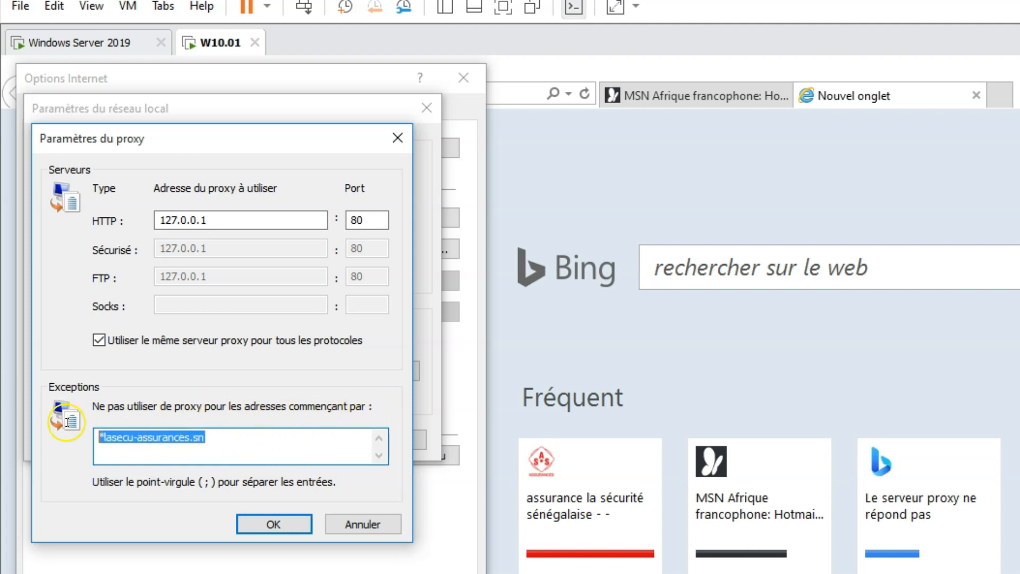
{"action": "left_click", "coordinate": [234, 435]}
{"action": "left_click_drag", "start_coordinate": [232, 433], "coordinate": [101, 437]}
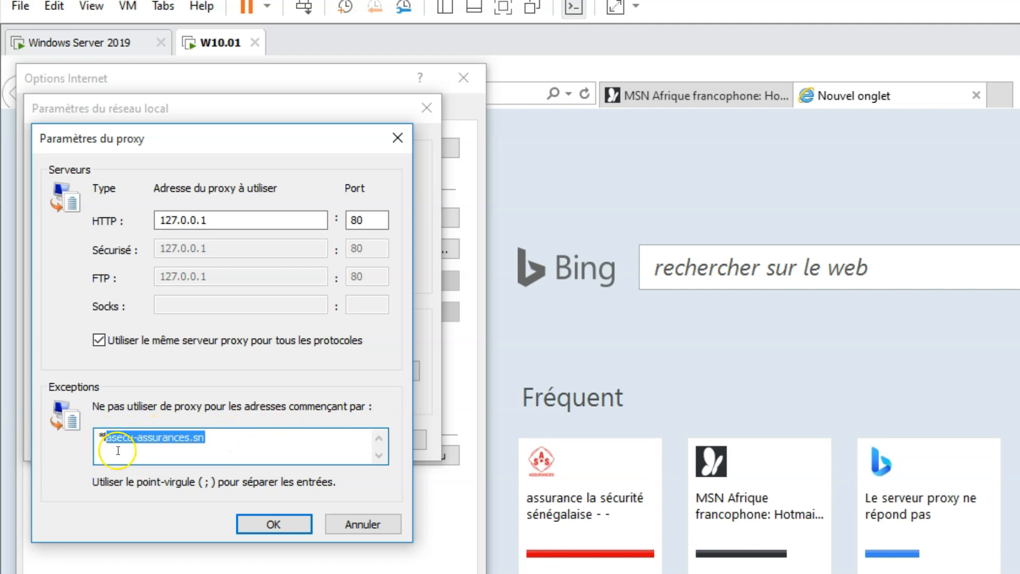
{"action": "left_click", "coordinate": [270, 524]}
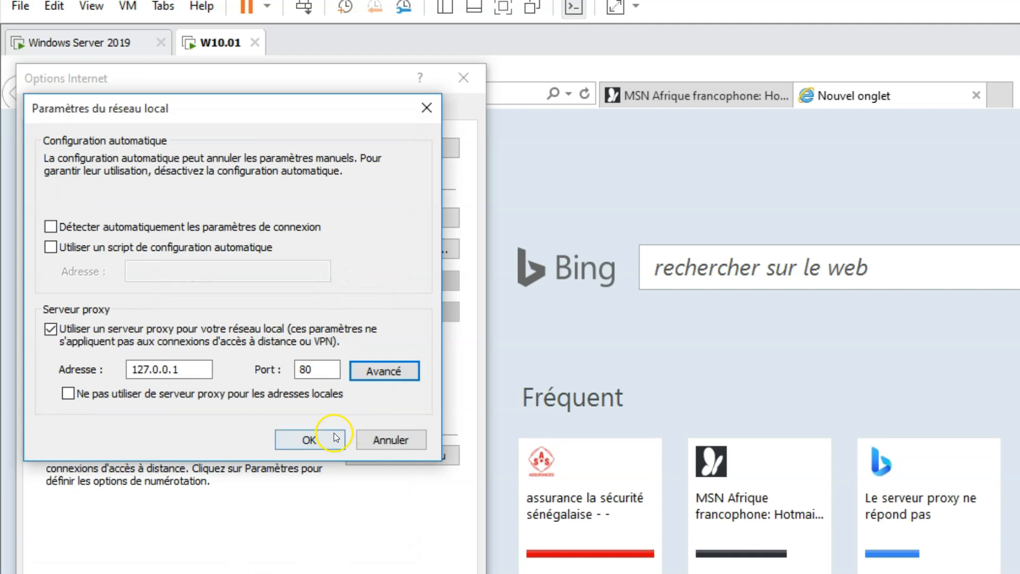
{"action": "left_click", "coordinate": [331, 440]}
{"action": "left_click", "coordinate": [260, 573]}
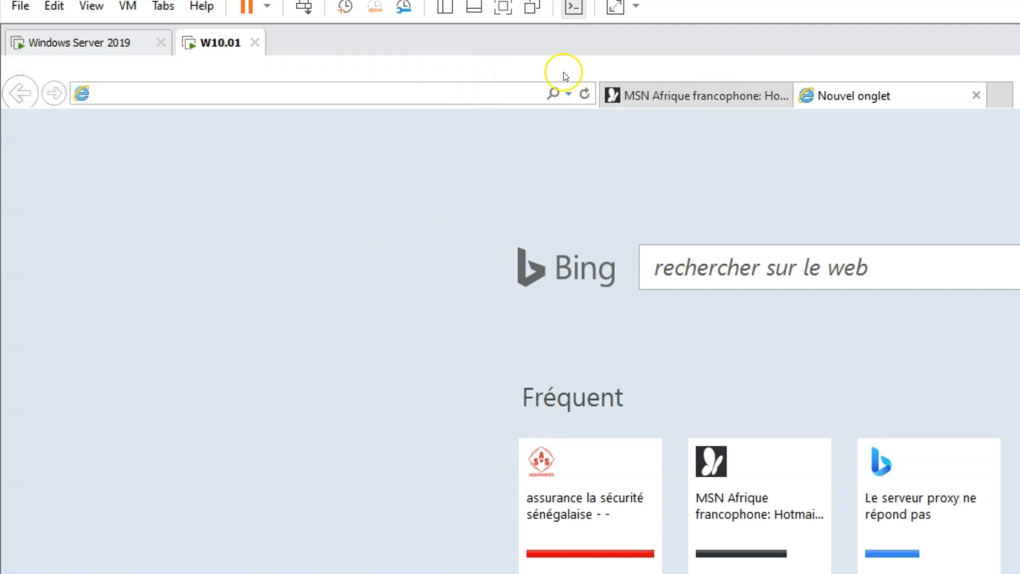
{"action": "left_click", "coordinate": [736, 92]}
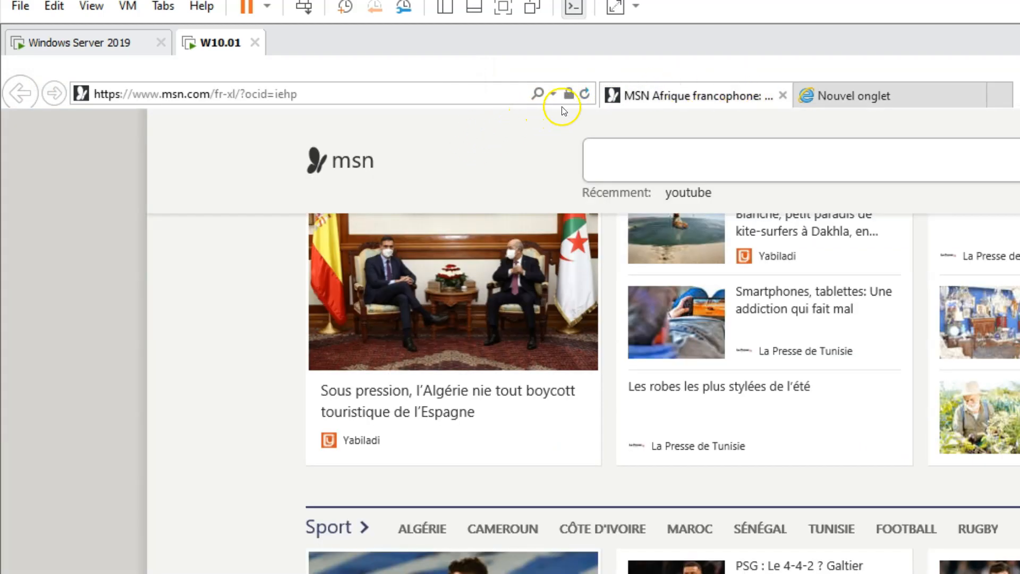
{"action": "left_click", "coordinate": [585, 94]}
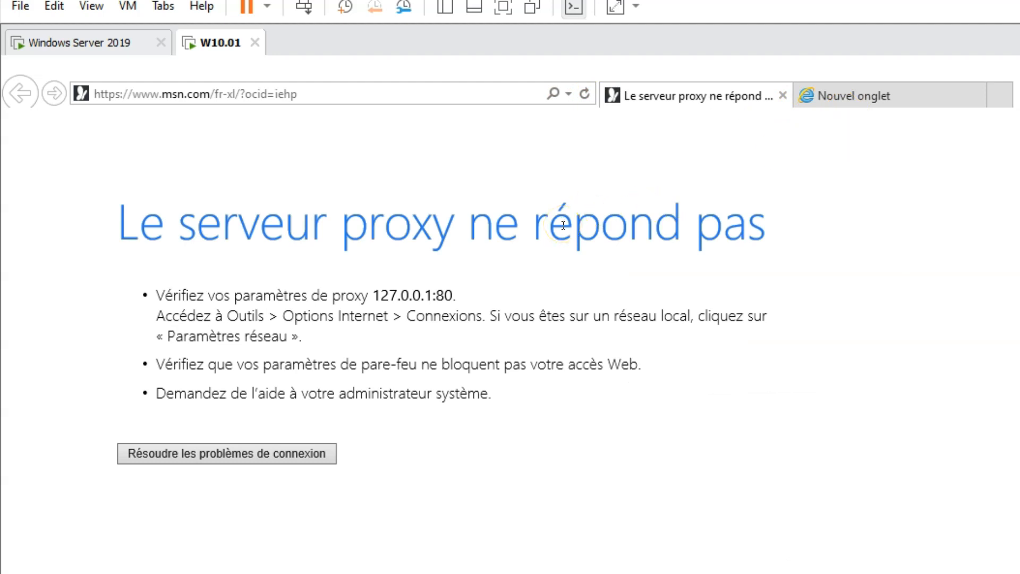
Load lasecu-assurances.sn in the new tab and compare it with the MSN proxy error tab
{"action": "left_click", "coordinate": [875, 100]}
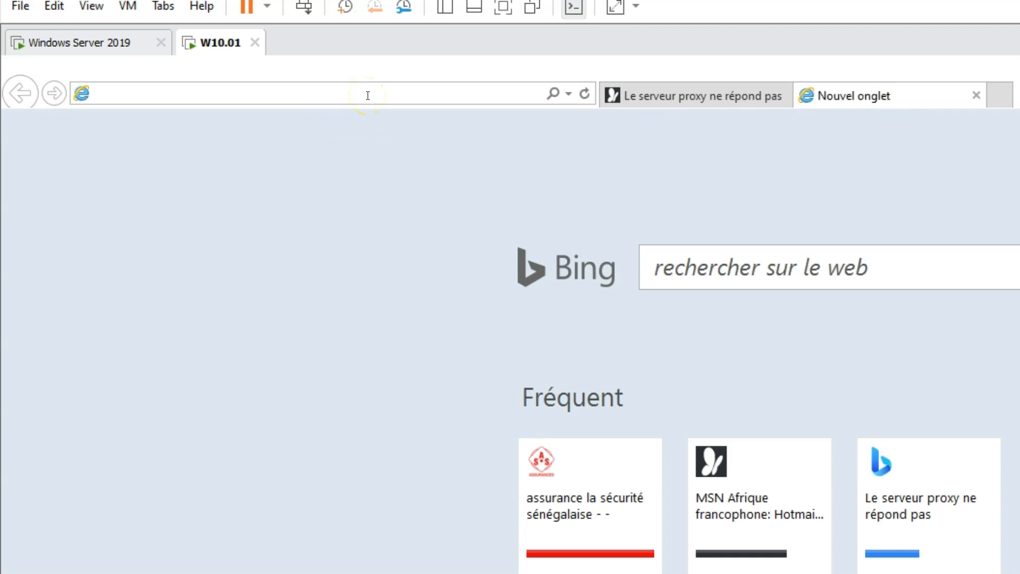
{"action": "type", "text": "lasecu-assurances.sn/"}
{"action": "key", "text": "Return"}
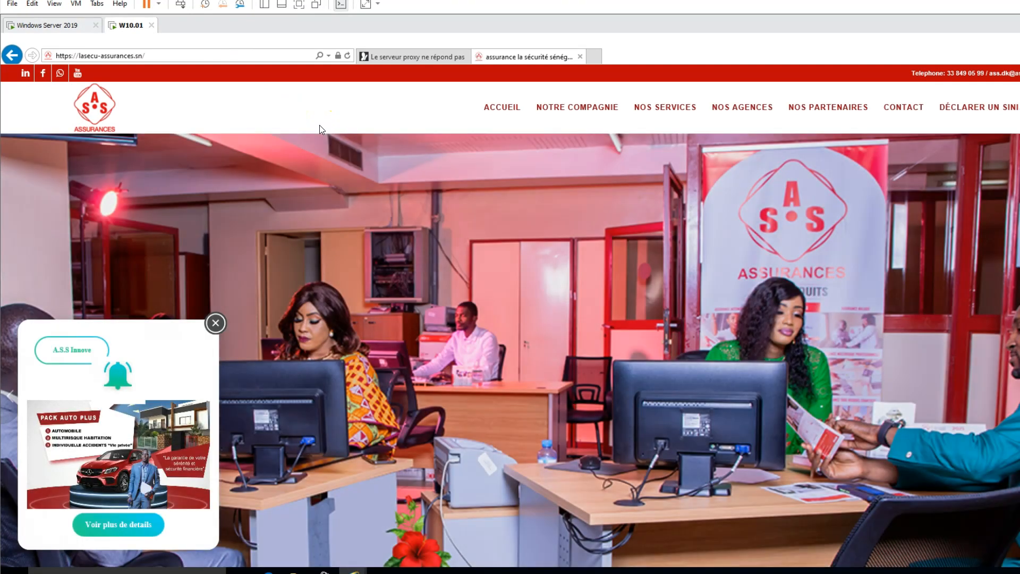
{"action": "scroll", "coordinate": [569, 239], "scroll_direction": "down", "scroll_amount": 5}
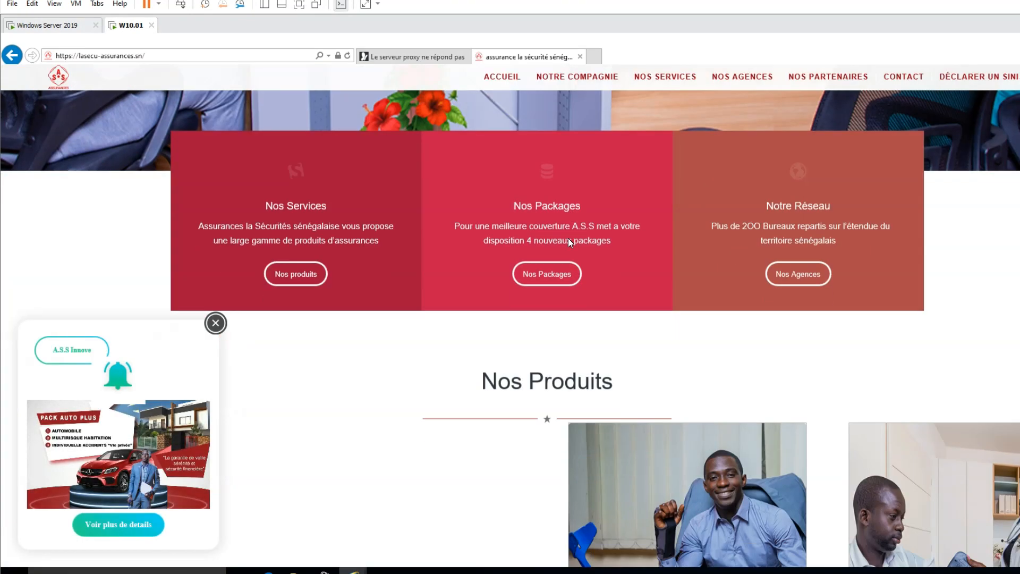
{"action": "scroll", "coordinate": [569, 238], "scroll_direction": "down", "scroll_amount": 10}
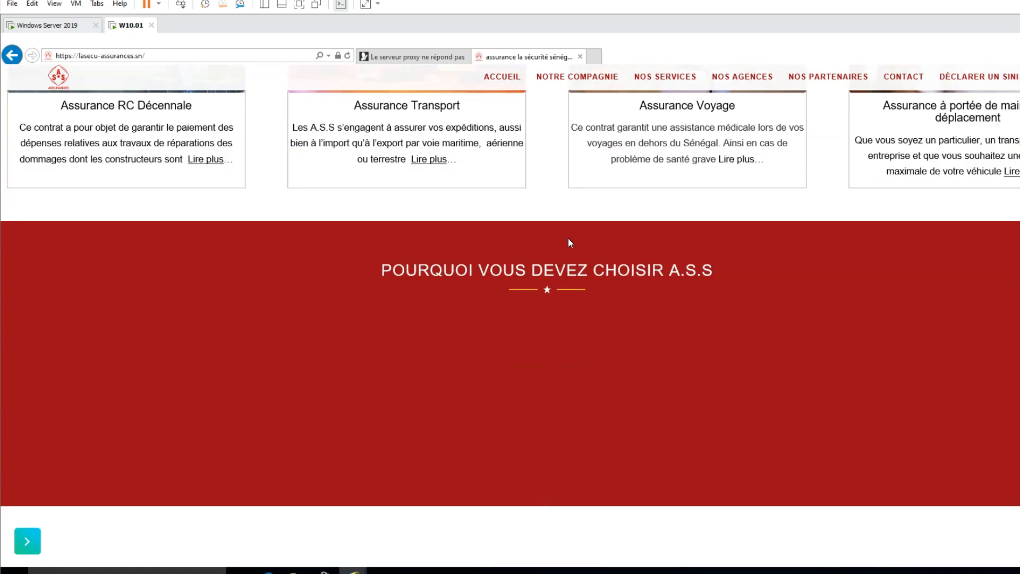
{"action": "scroll", "coordinate": [564, 212], "scroll_direction": "up", "scroll_amount": 10}
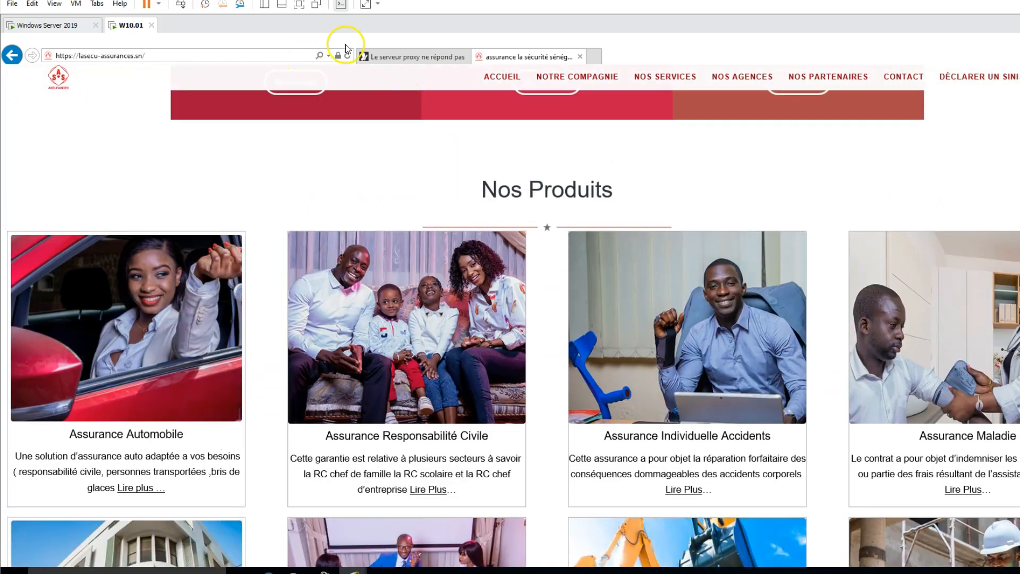
{"action": "left_click", "coordinate": [372, 53]}
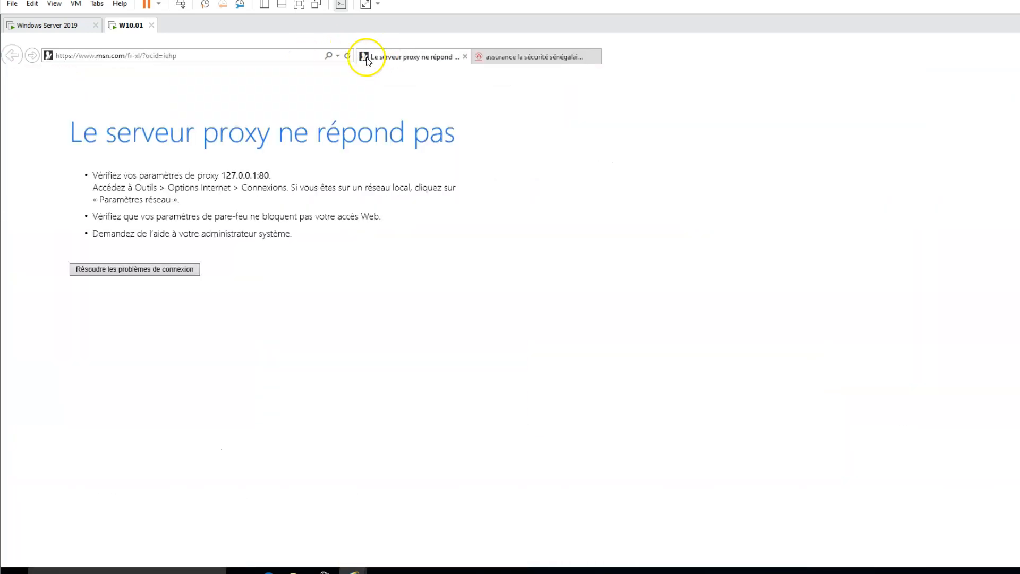
{"action": "left_click", "coordinate": [487, 53]}
{"action": "scroll", "coordinate": [601, 323], "scroll_direction": "up", "scroll_amount": 5}
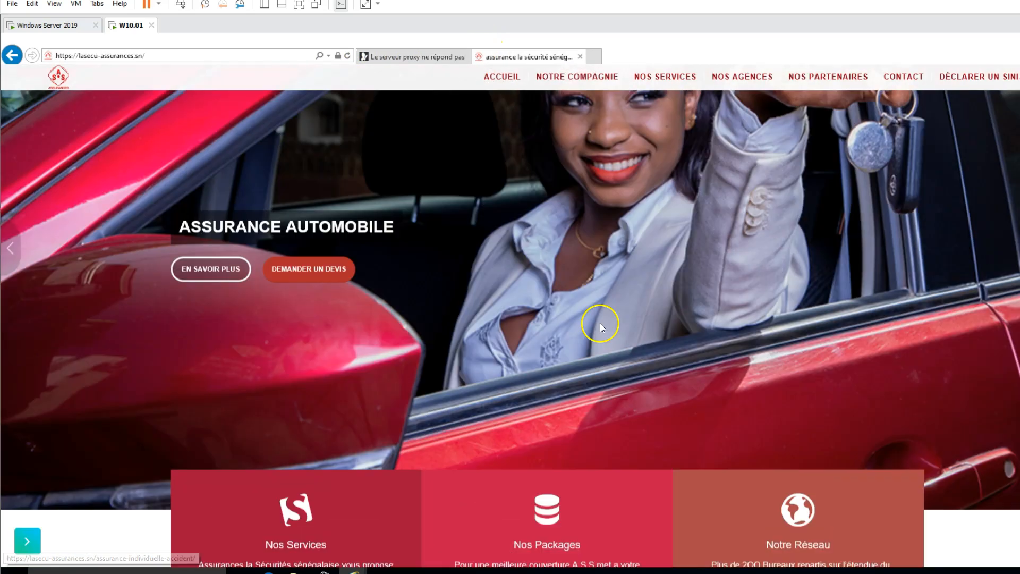
{"action": "scroll", "coordinate": [606, 319], "scroll_direction": "up", "scroll_amount": 3}
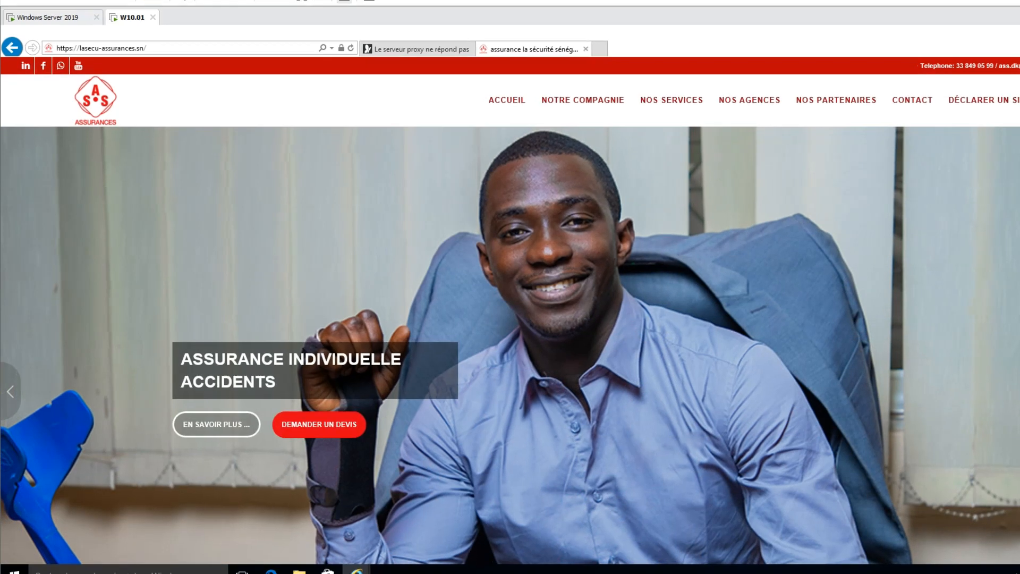
{"action": "left_click", "coordinate": [1017, 55]}
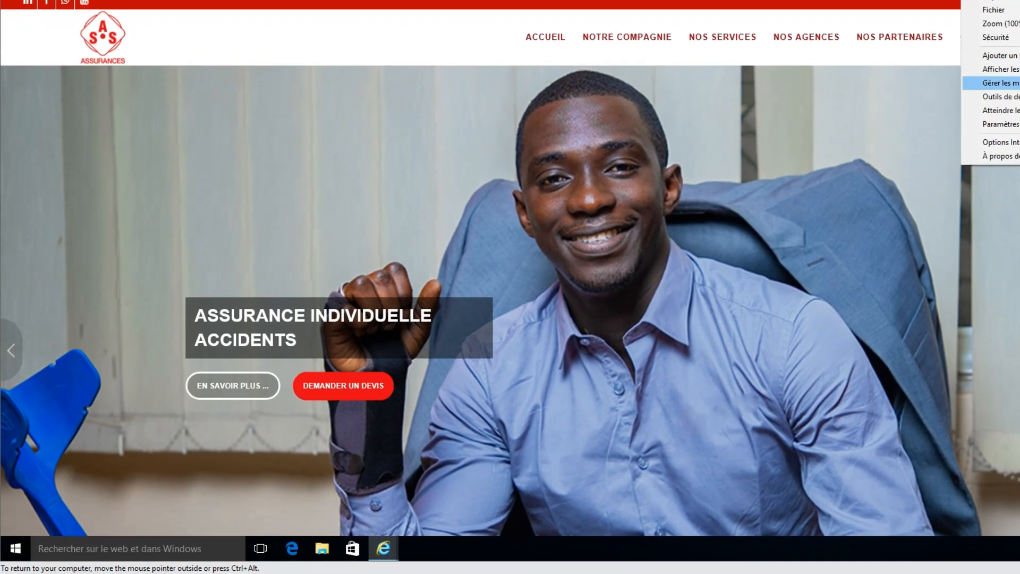
{"action": "left_click", "coordinate": [999, 142]}
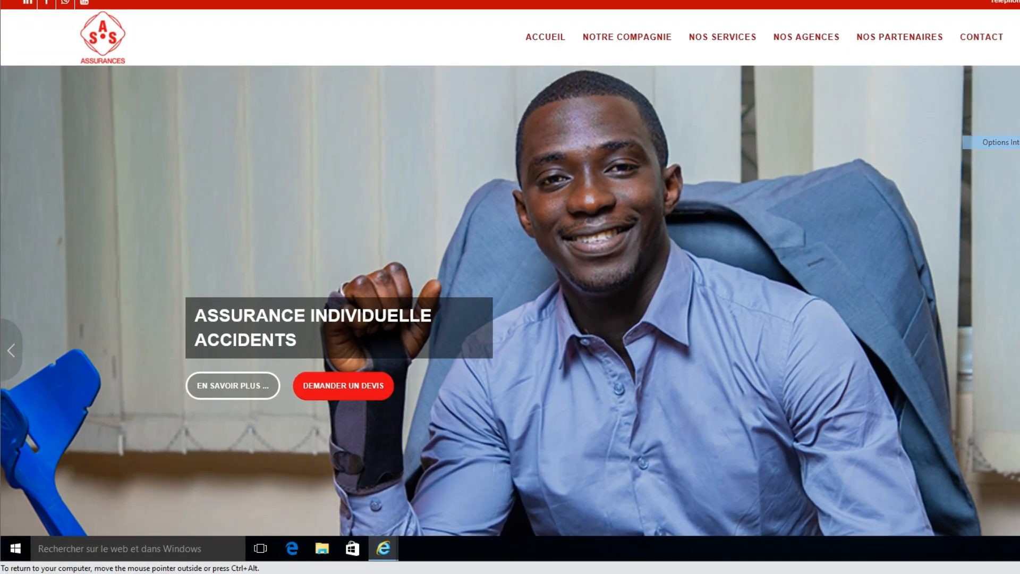
{"action": "left_click", "coordinate": [181, 0]}
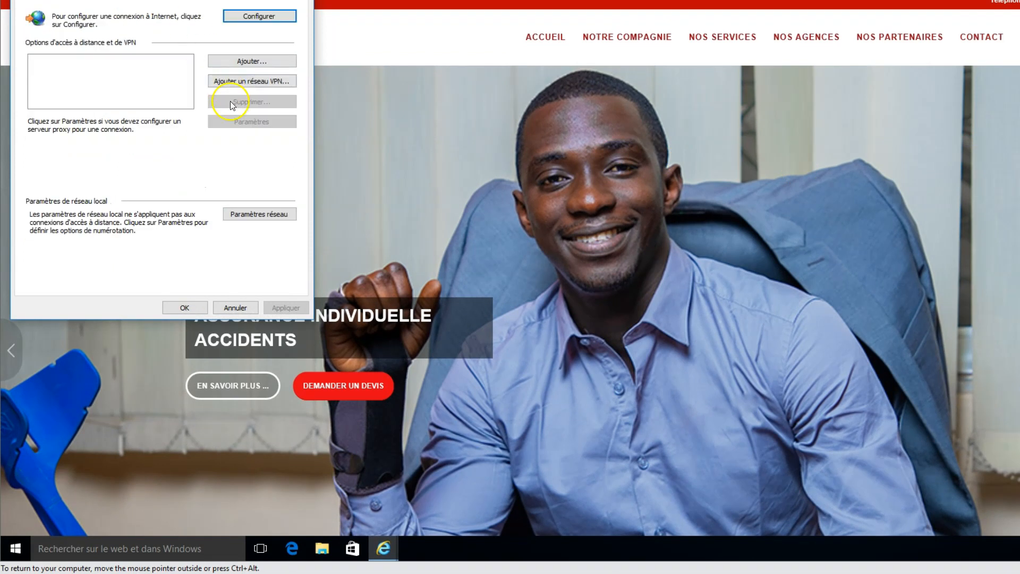
{"action": "left_click", "coordinate": [268, 213]}
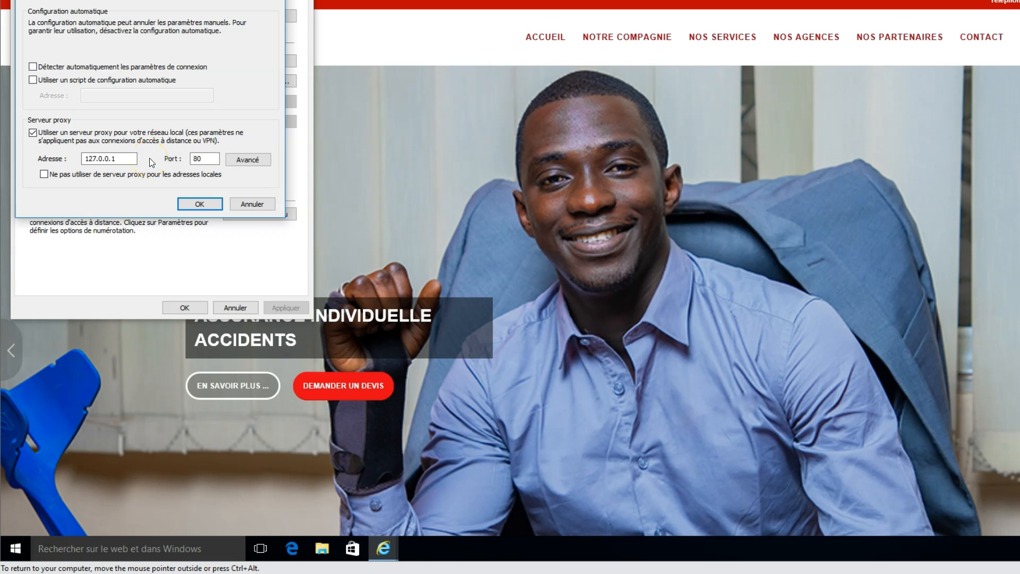
{"action": "left_click", "coordinate": [205, 205]}
{"action": "left_click", "coordinate": [182, 305]}
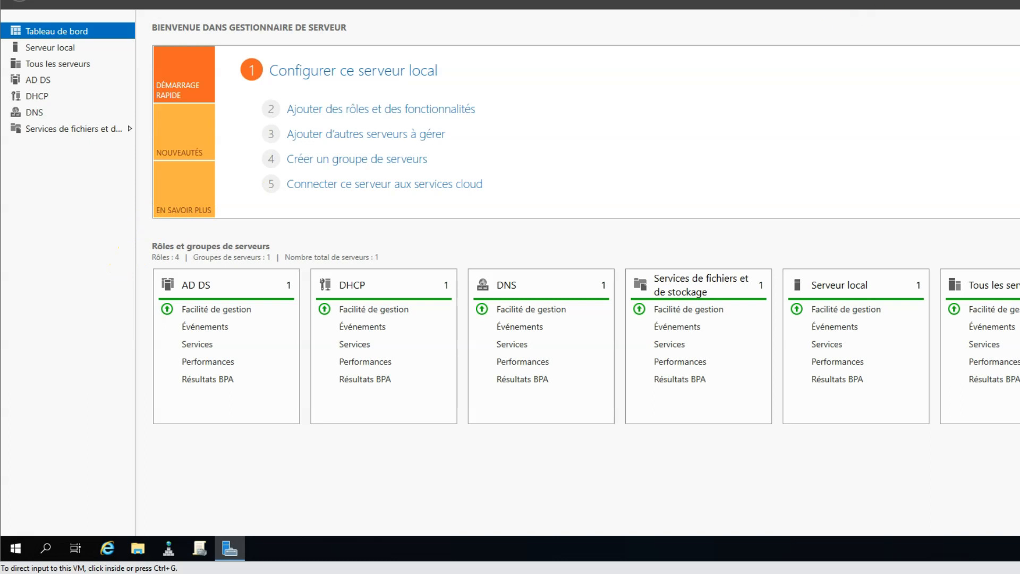
In Group Policy Management, create the blocage_site GPO on COMMERCIAL > Internet Restricted and show its link
{"action": "left_click", "coordinate": [1010, 2]}
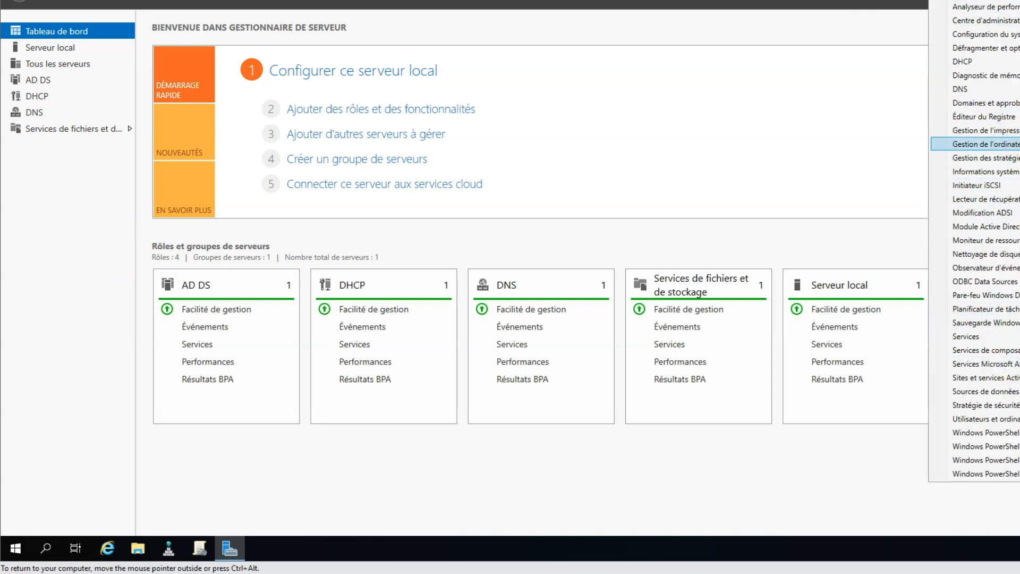
{"action": "left_click", "coordinate": [983, 158]}
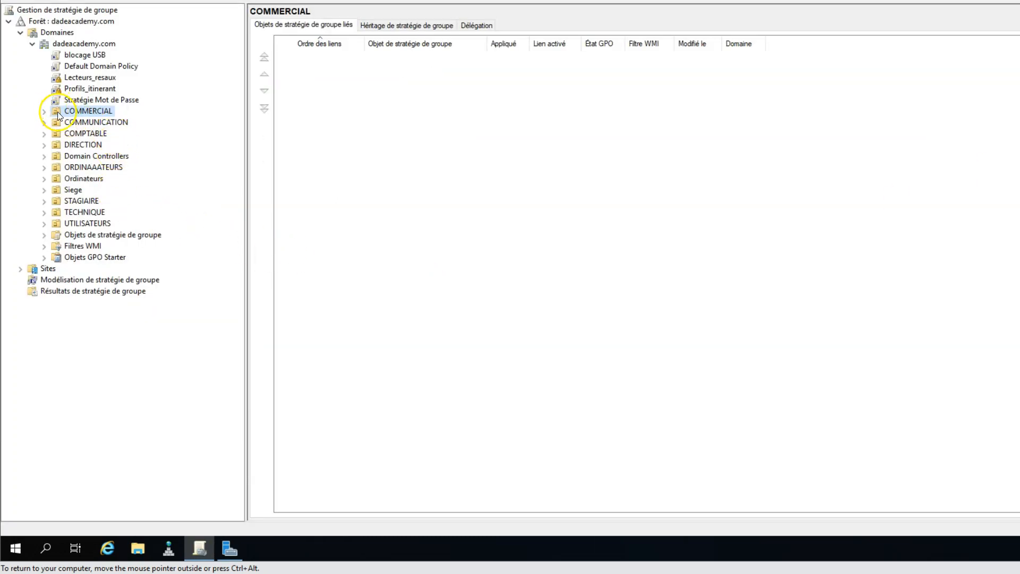
{"action": "left_click", "coordinate": [43, 112]}
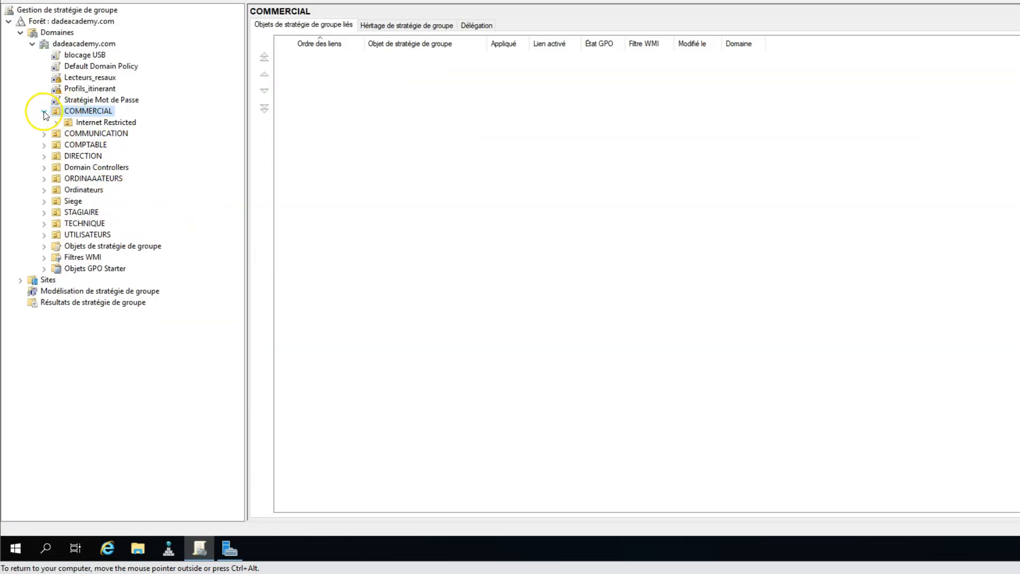
{"action": "left_click", "coordinate": [110, 123]}
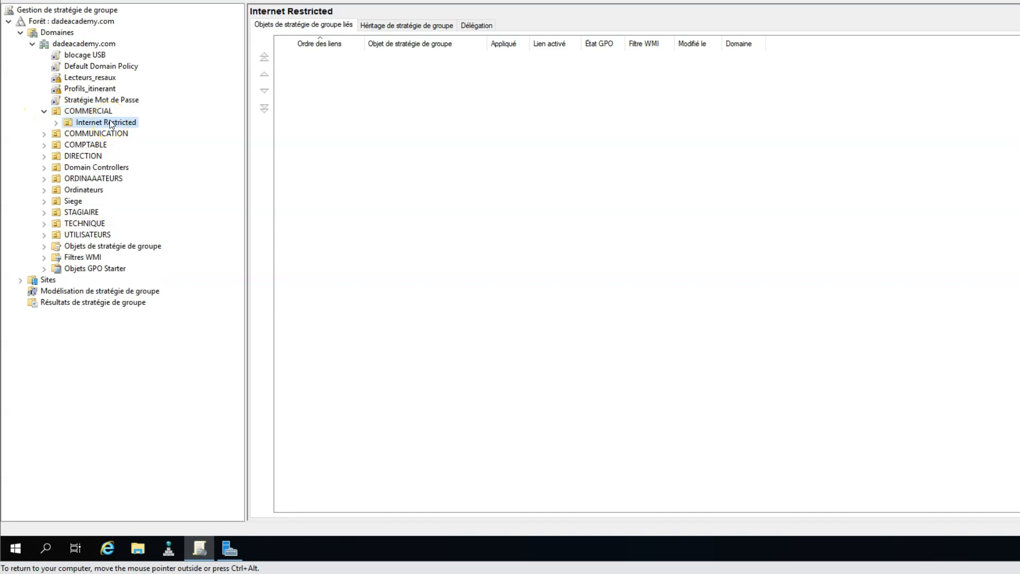
{"action": "right_click", "coordinate": [111, 123]}
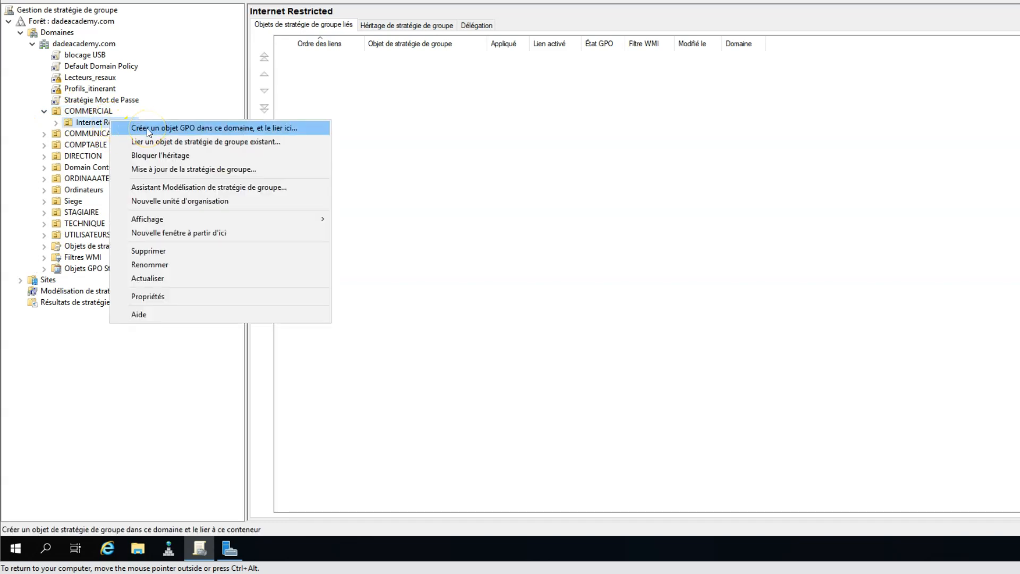
{"action": "left_click", "coordinate": [235, 128]}
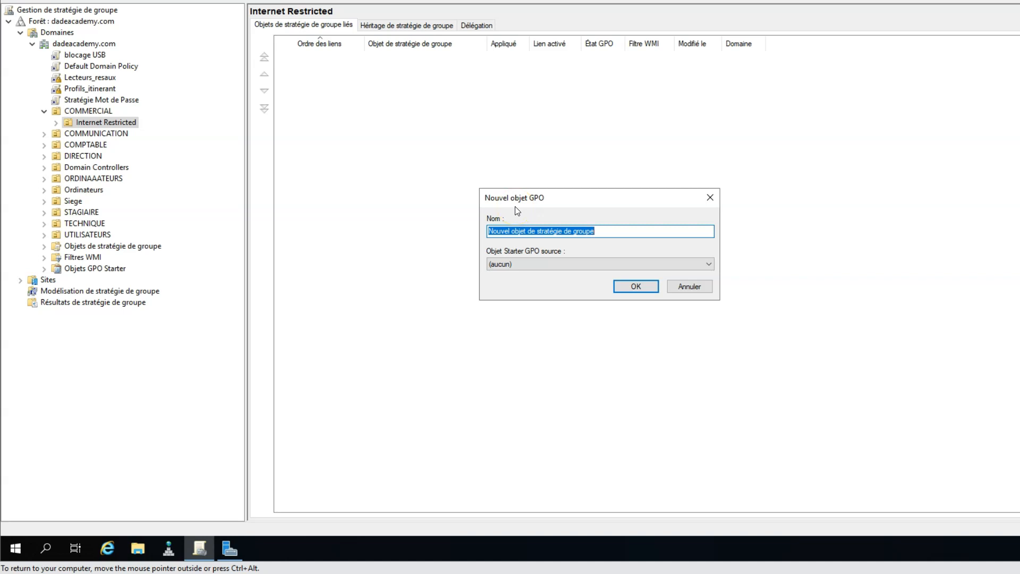
{"action": "type", "text": "blocage_site"}
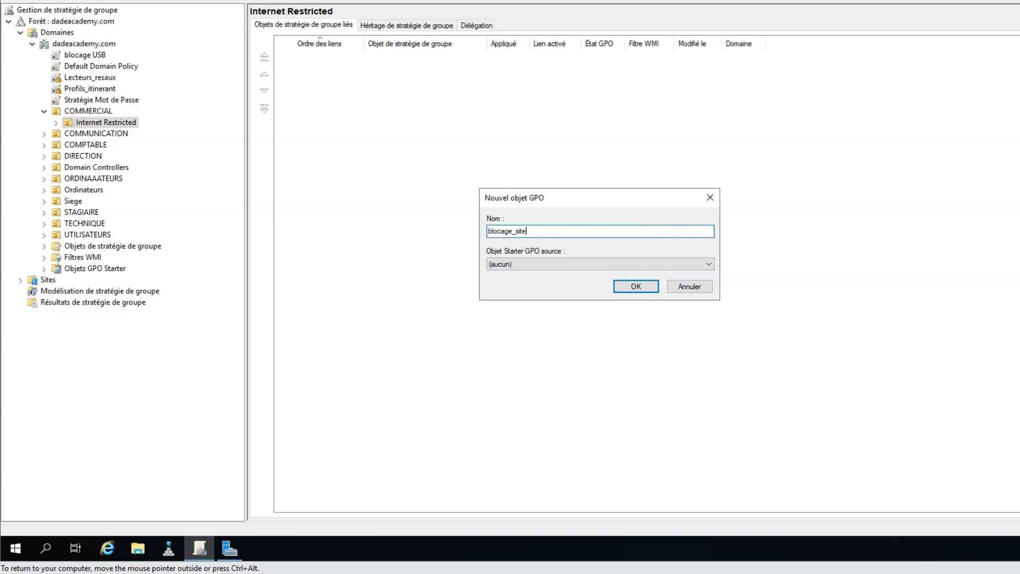
{"action": "left_click", "coordinate": [635, 286]}
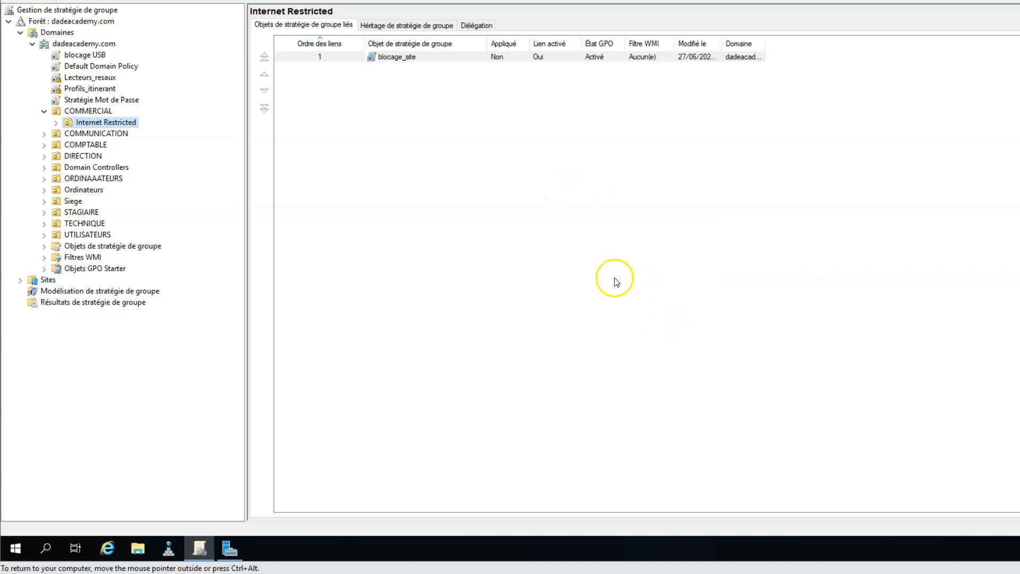
{"action": "left_click", "coordinate": [55, 123]}
{"action": "right_click", "coordinate": [106, 136]}
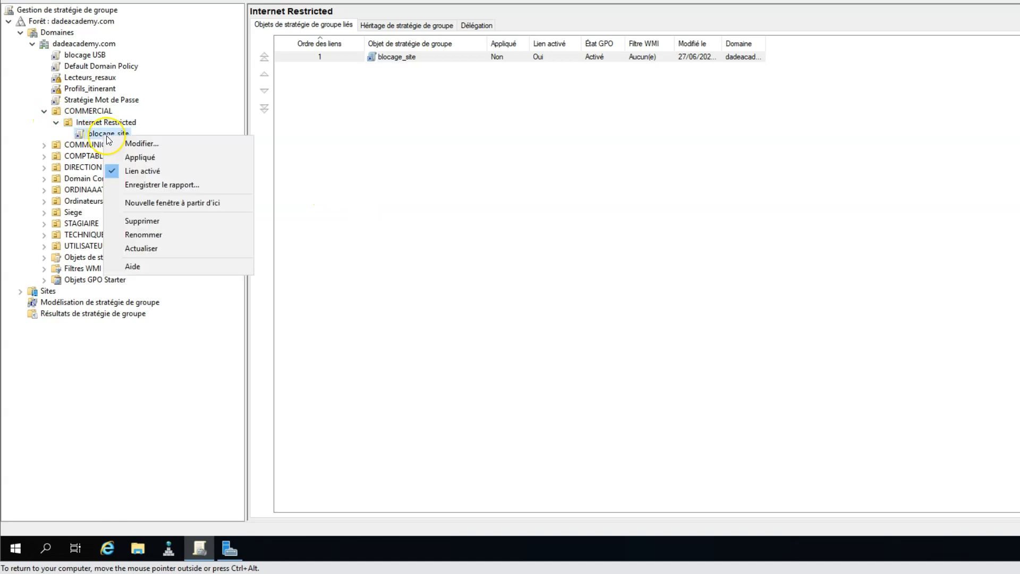
Edit blocage_site and show User Configuration > Preferences > Windows Settings > Registry, maximized
{"action": "left_click", "coordinate": [131, 149]}
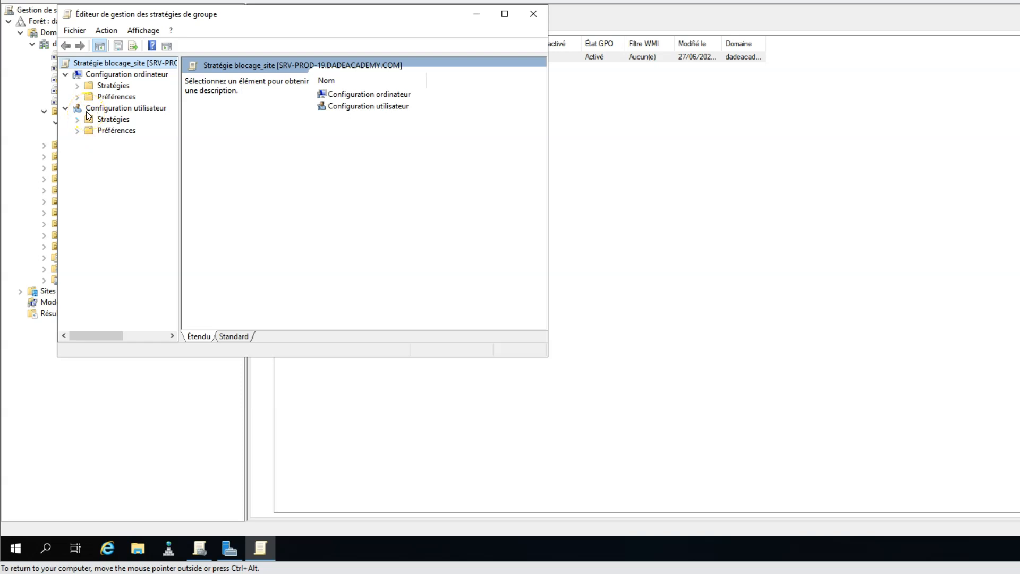
{"action": "left_click", "coordinate": [77, 131]}
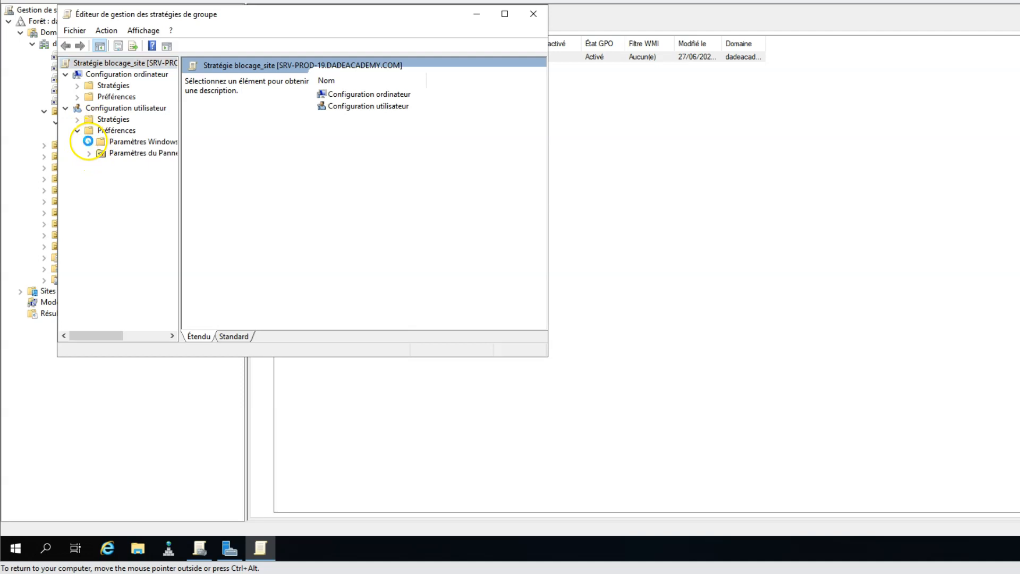
{"action": "left_click", "coordinate": [89, 142]}
{"action": "left_click_drag", "start_coordinate": [179, 186], "coordinate": [239, 200]}
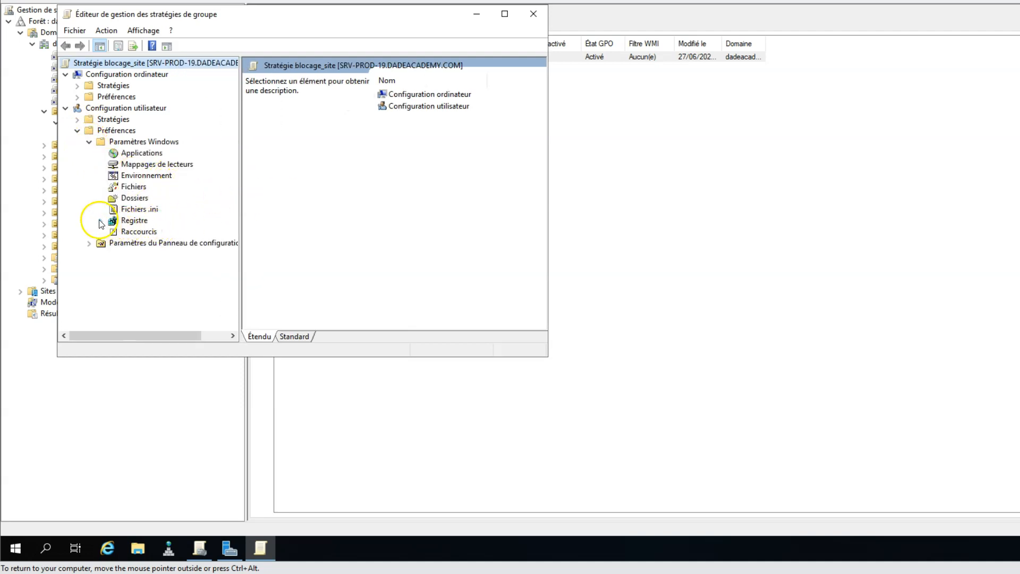
{"action": "left_click", "coordinate": [133, 220]}
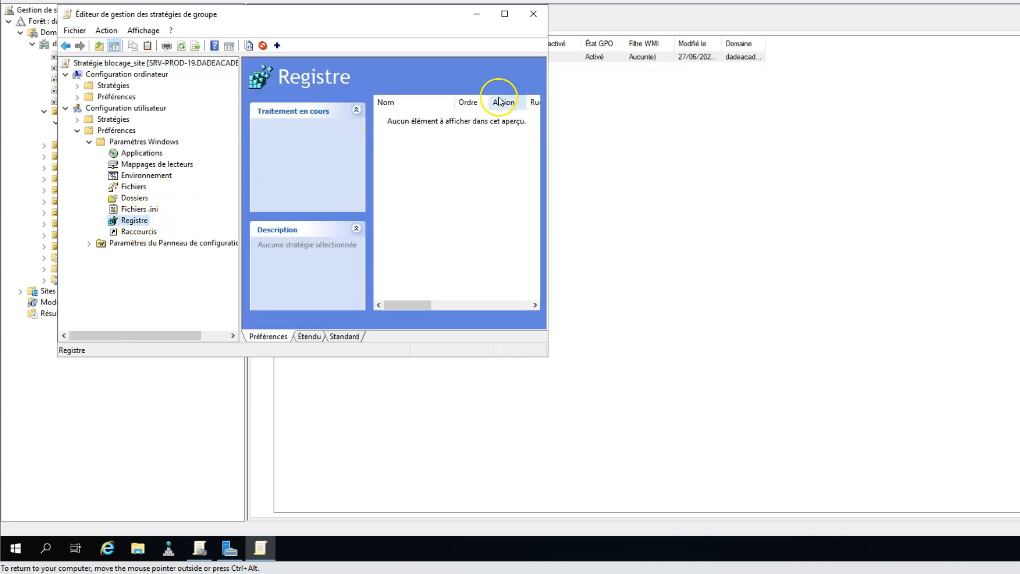
{"action": "left_click", "coordinate": [504, 15]}
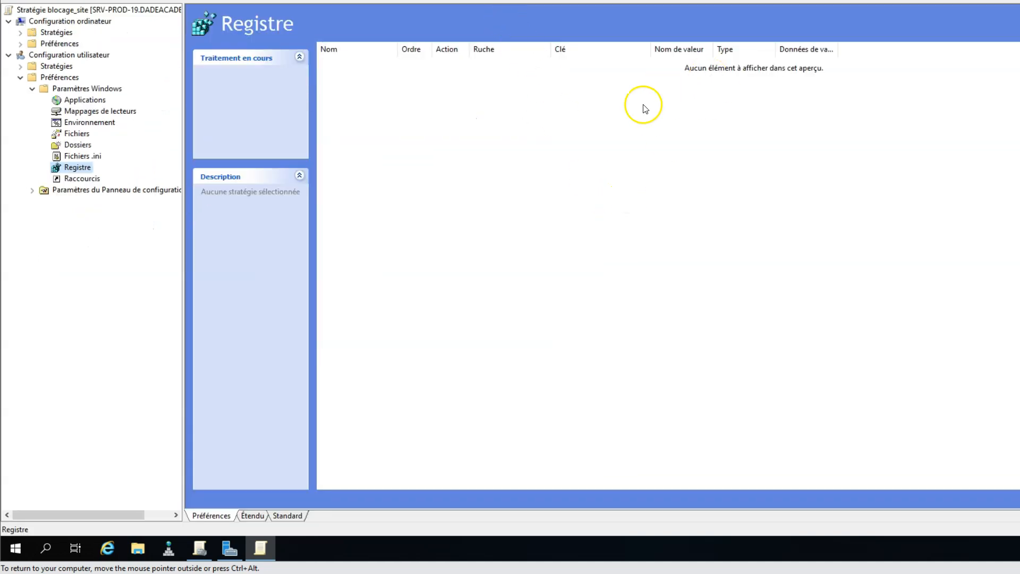
Create a new registry item in the blocage_site preferences and browse for its key path
{"action": "right_click", "coordinate": [377, 113]}
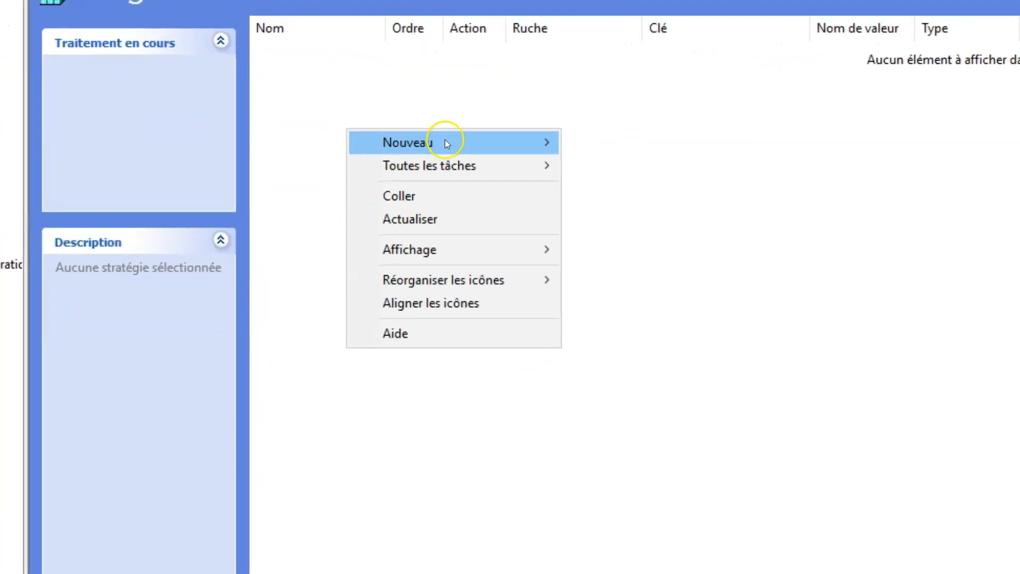
{"action": "mouse_move", "coordinate": [435, 116]}
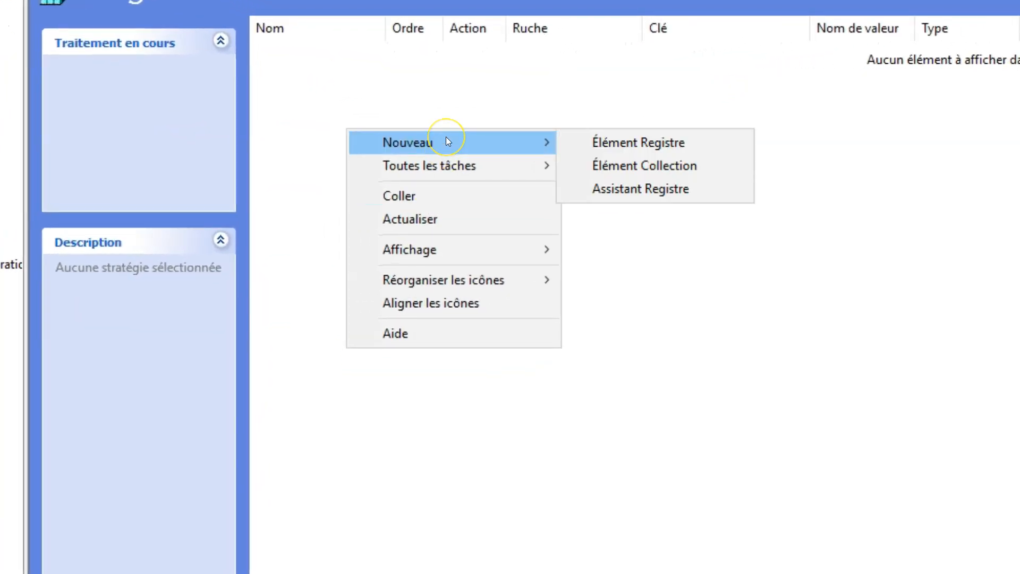
{"action": "left_click", "coordinate": [617, 140]}
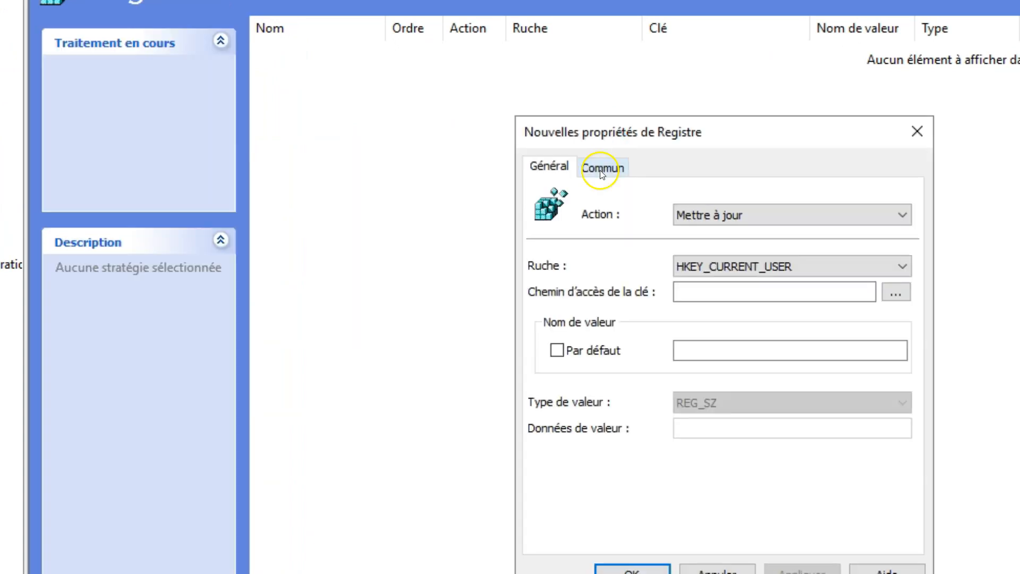
{"action": "left_click_drag", "start_coordinate": [758, 136], "coordinate": [503, 87]}
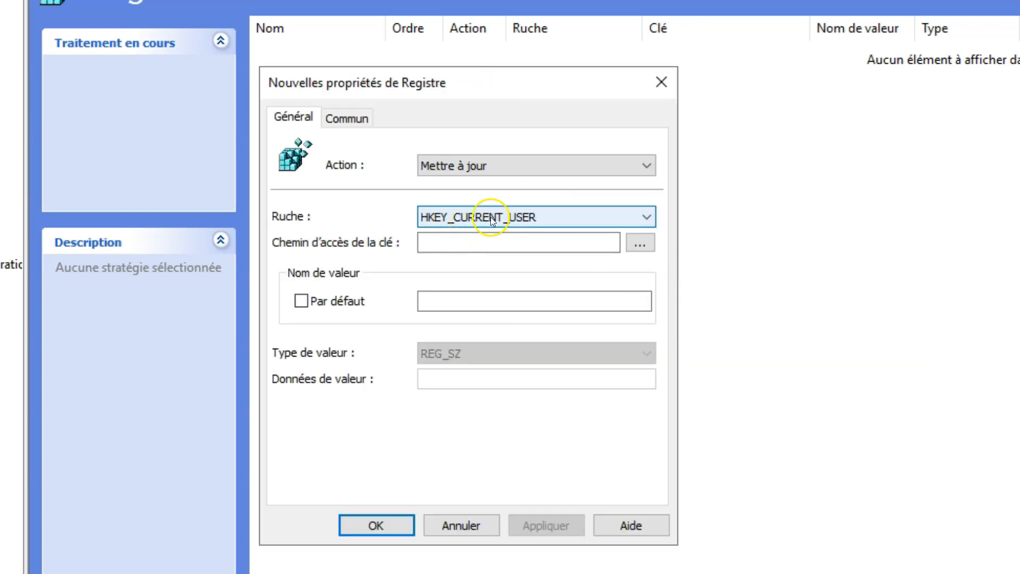
{"action": "left_click", "coordinate": [640, 245]}
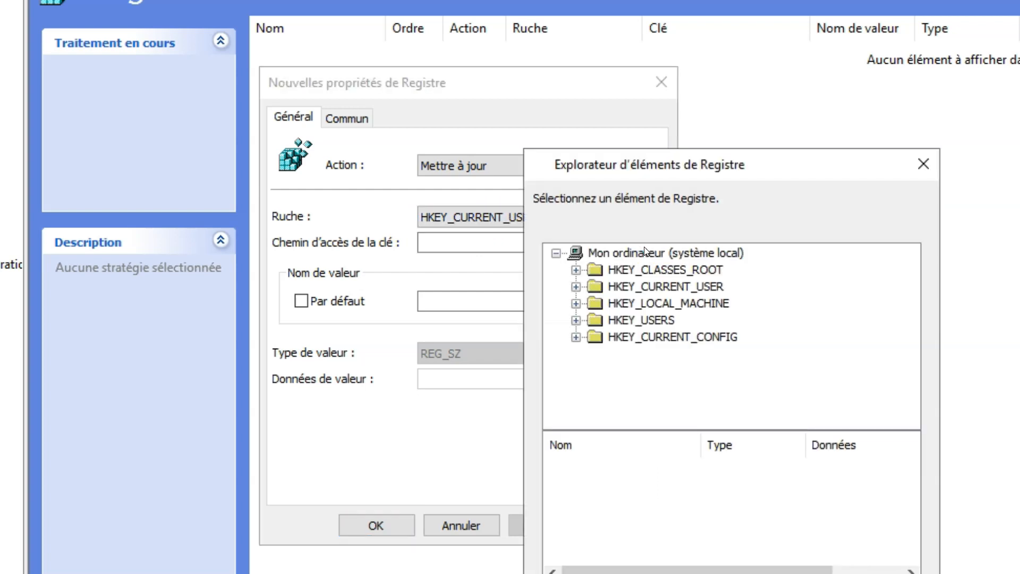
Expand HKEY_CURRENT_USER > Software > Microsoft in the registry browser
{"action": "left_click", "coordinate": [576, 284]}
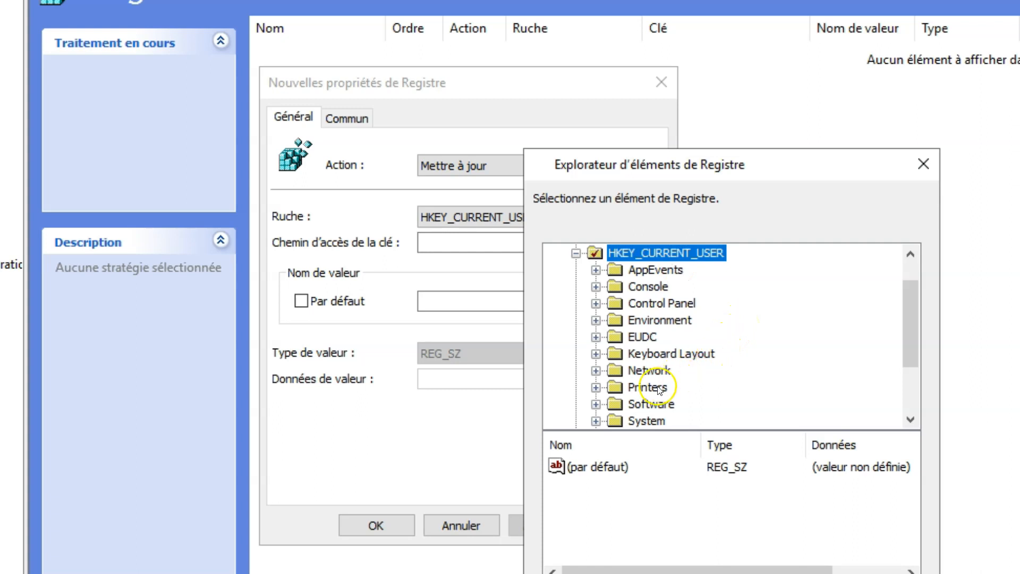
{"action": "left_click", "coordinate": [645, 403]}
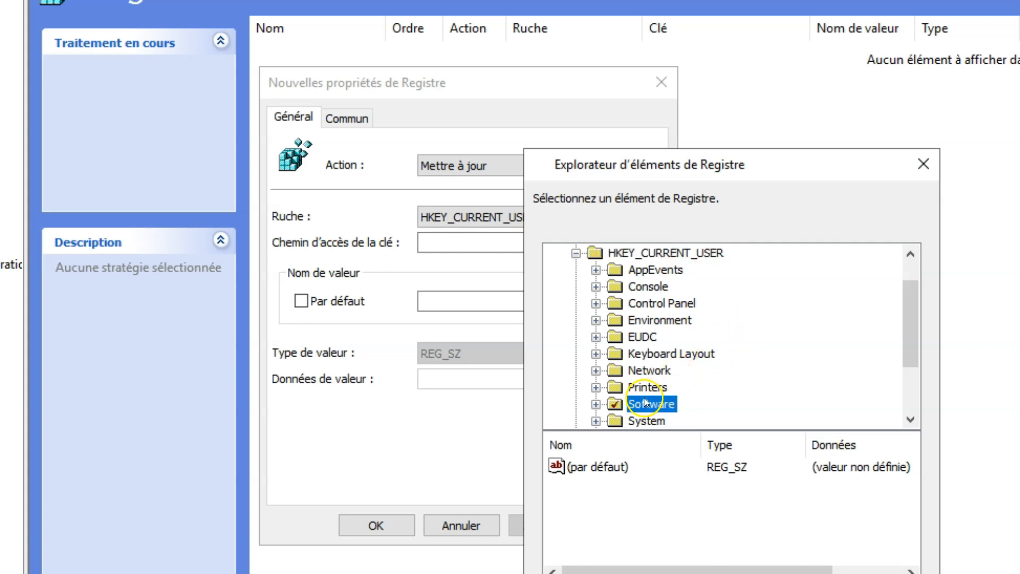
{"action": "left_click", "coordinate": [596, 404]}
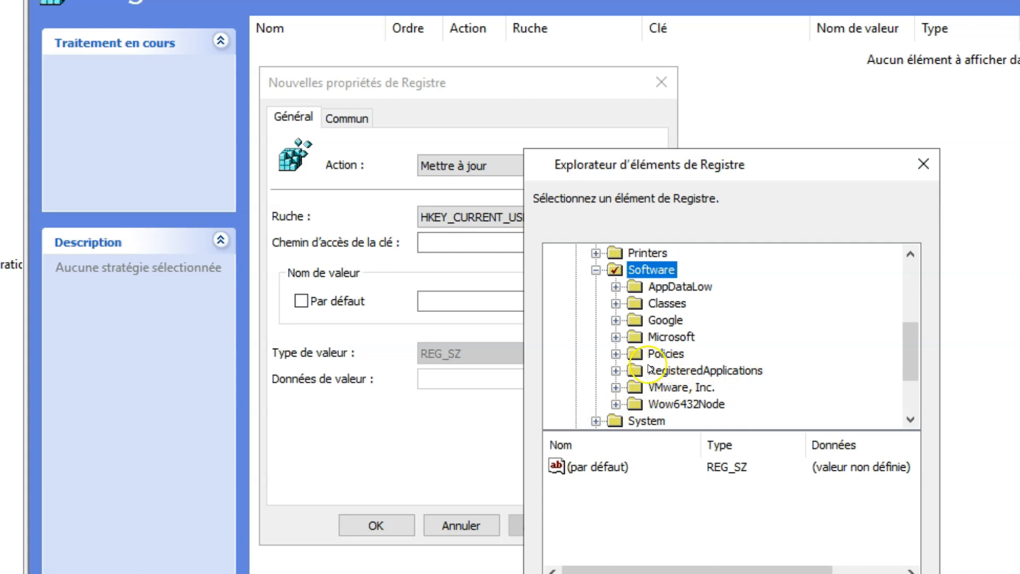
{"action": "left_click", "coordinate": [664, 338]}
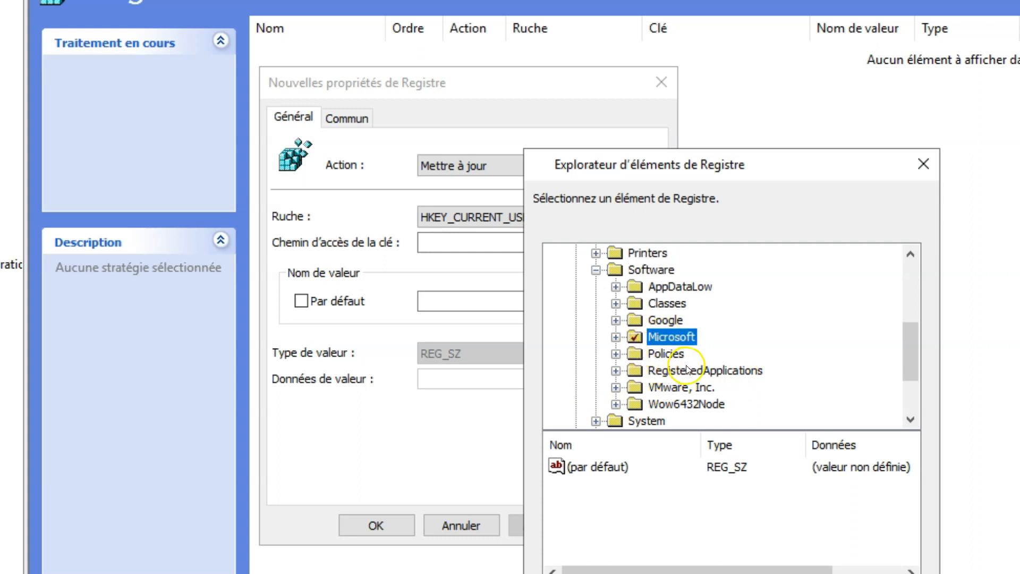
{"action": "scroll", "coordinate": [689, 369], "scroll_direction": "down", "scroll_amount": 1}
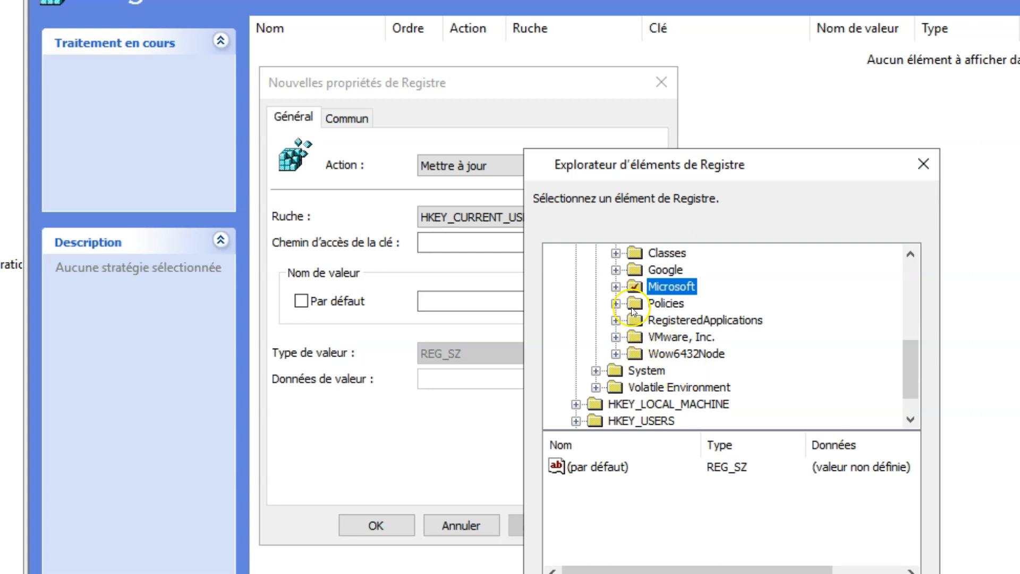
{"action": "left_click", "coordinate": [619, 288]}
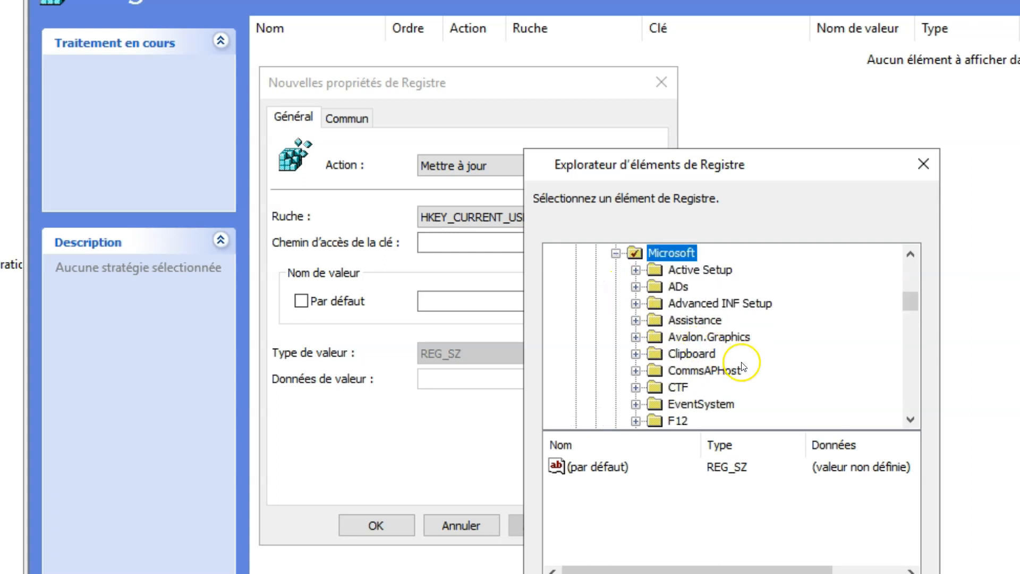
{"action": "scroll", "coordinate": [743, 377], "scroll_direction": "down", "scroll_amount": 1}
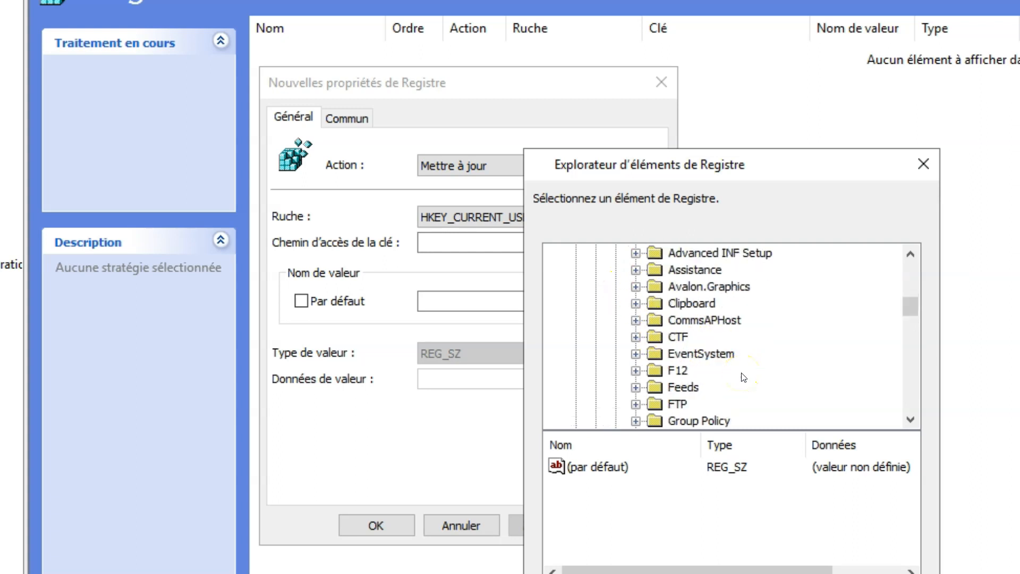
{"action": "scroll", "coordinate": [743, 377], "scroll_direction": "down", "scroll_amount": 7}
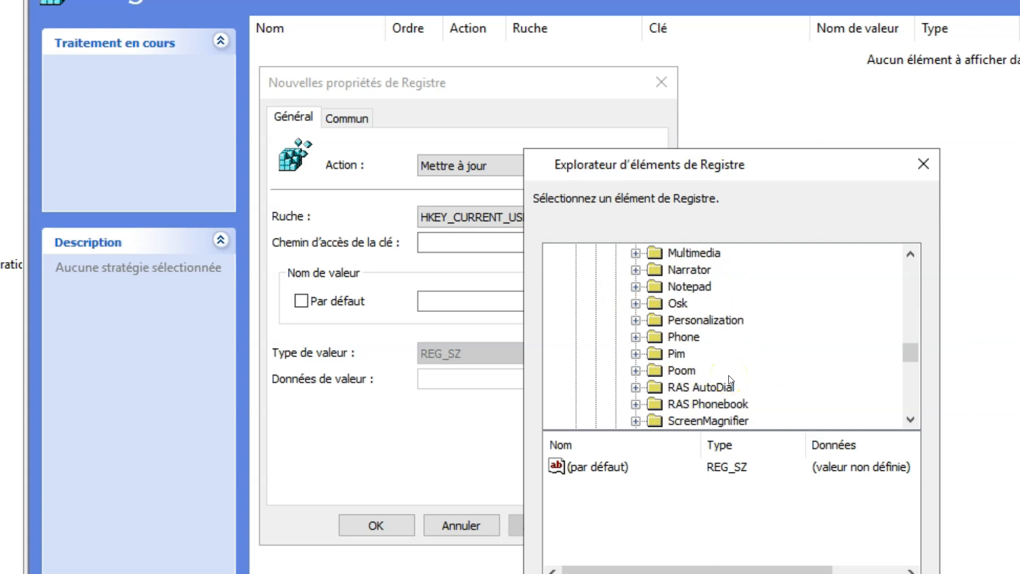
{"action": "scroll", "coordinate": [729, 380], "scroll_direction": "down", "scroll_amount": 1}
{"action": "scroll", "coordinate": [732, 380], "scroll_direction": "down", "scroll_amount": 2}
{"action": "scroll", "coordinate": [732, 380], "scroll_direction": "down", "scroll_amount": 3}
Navigate through Windows > CurrentVersion and select Internet Settings as the key path
{"action": "left_click", "coordinate": [679, 354]}
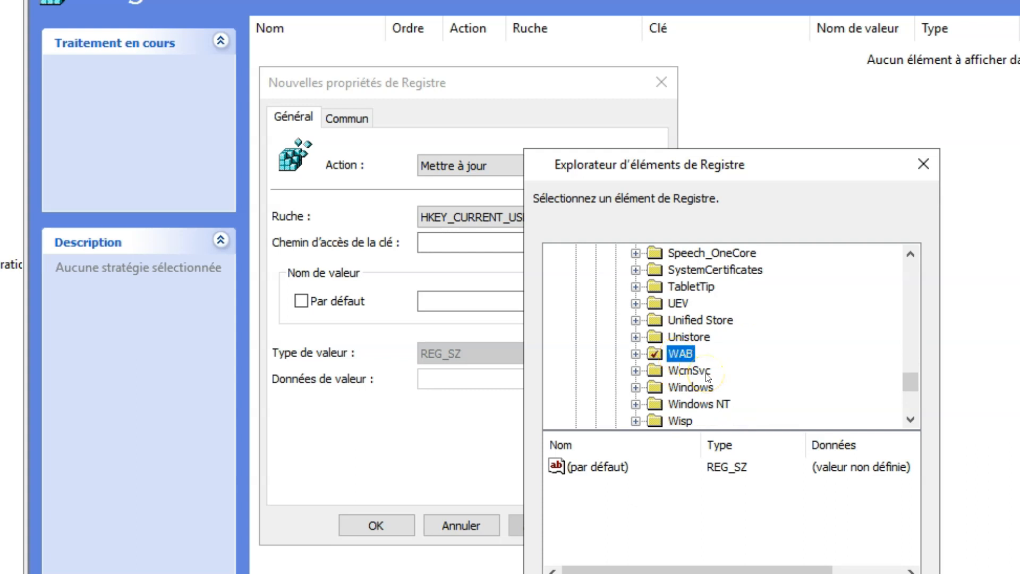
{"action": "left_click", "coordinate": [636, 354]}
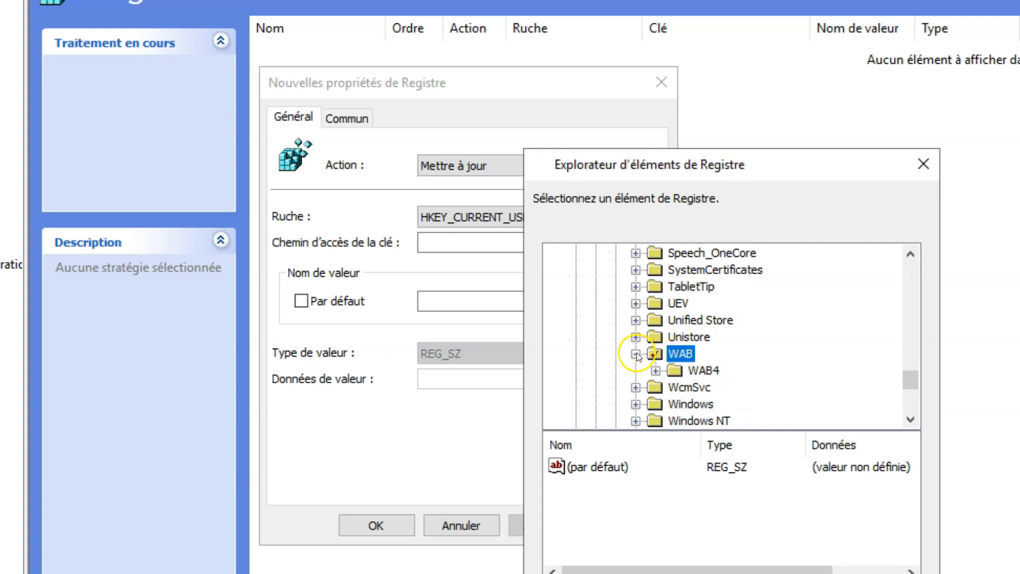
{"action": "scroll", "coordinate": [664, 361], "scroll_direction": "down", "scroll_amount": 1}
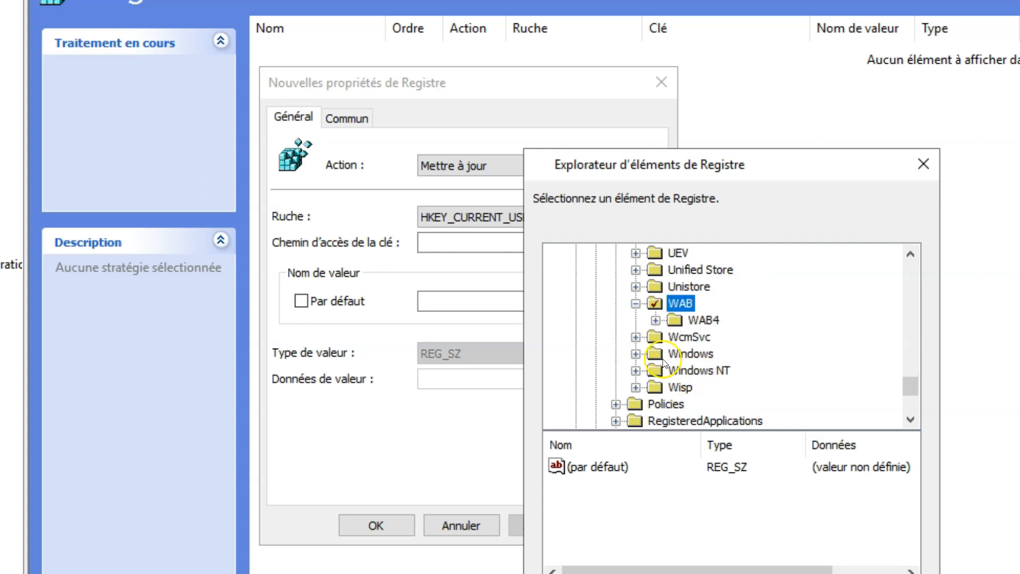
{"action": "left_click", "coordinate": [679, 356]}
{"action": "scroll", "coordinate": [691, 355], "scroll_direction": "down", "scroll_amount": 1}
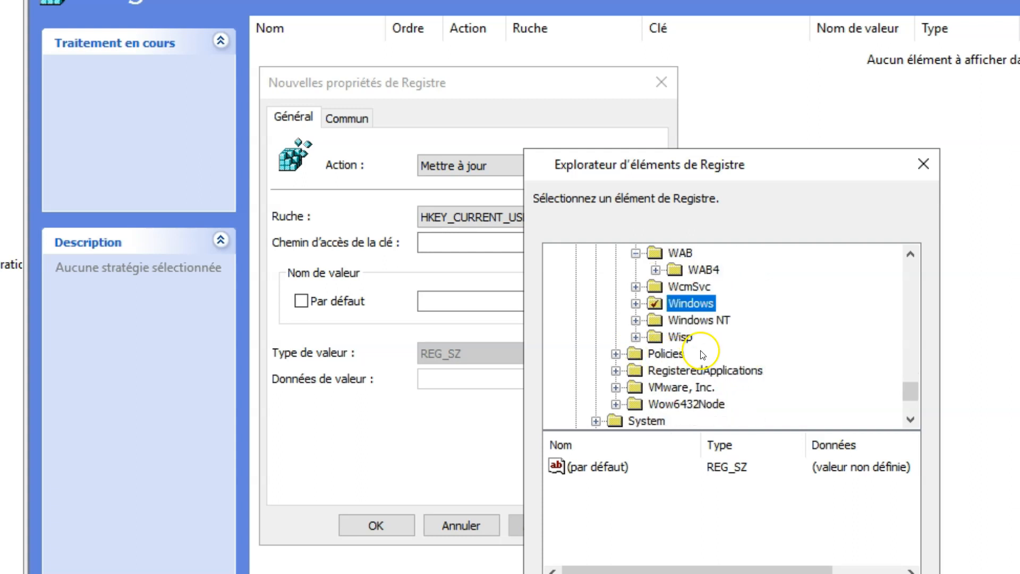
{"action": "left_click", "coordinate": [636, 303]}
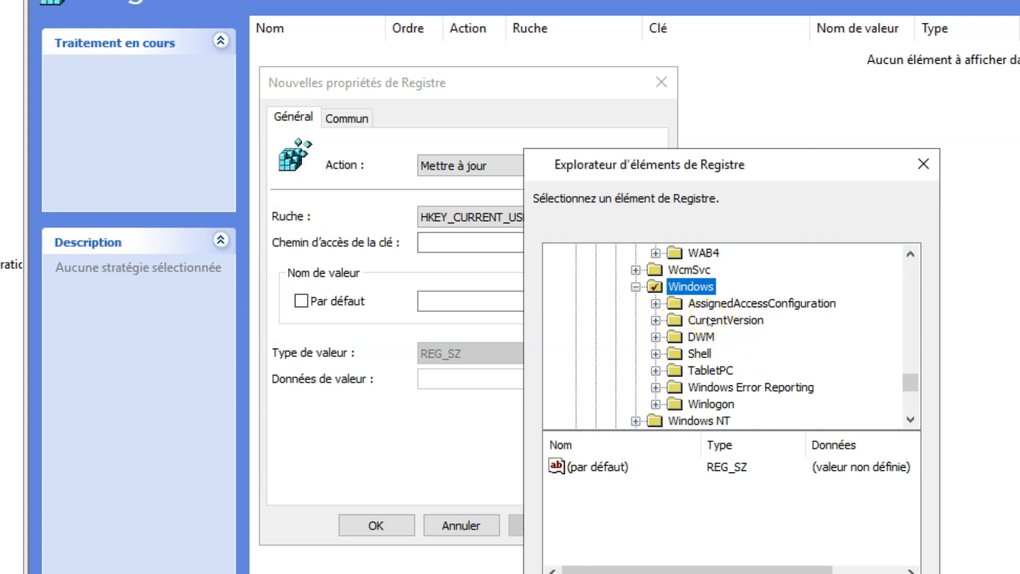
{"action": "left_click", "coordinate": [657, 321]}
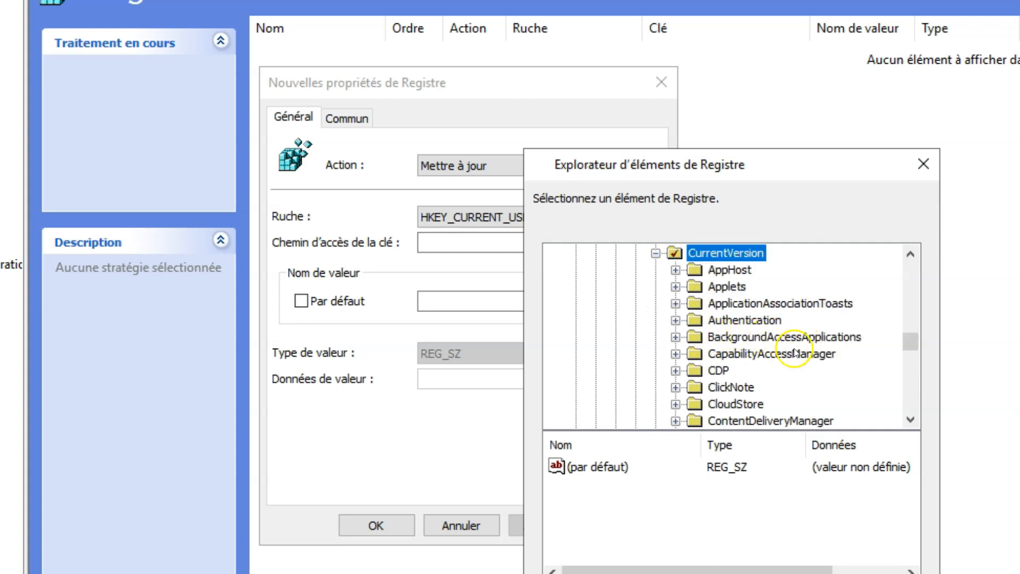
{"action": "scroll", "coordinate": [794, 353], "scroll_direction": "down", "scroll_amount": 3}
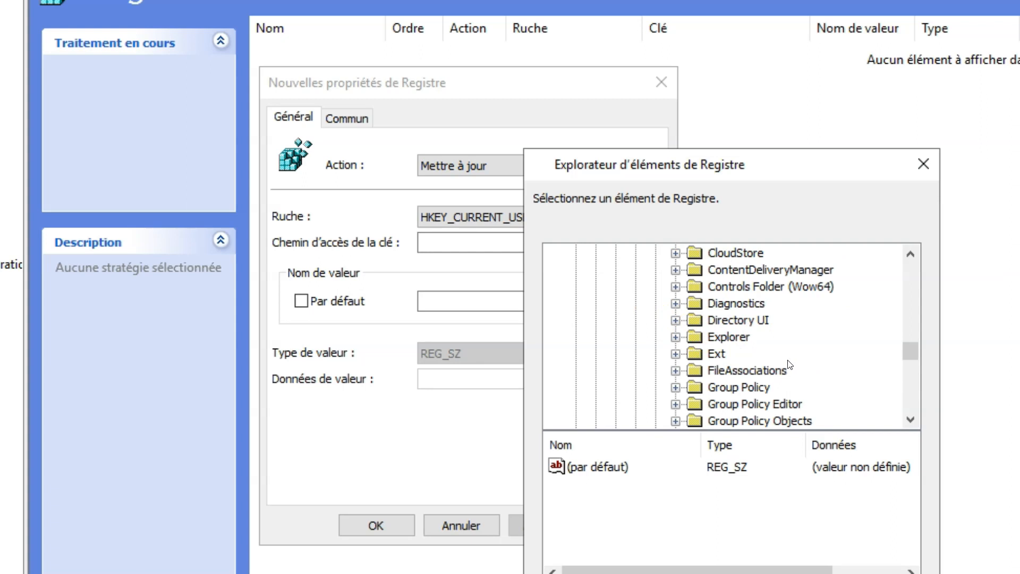
{"action": "scroll", "coordinate": [783, 354], "scroll_direction": "down", "scroll_amount": 4}
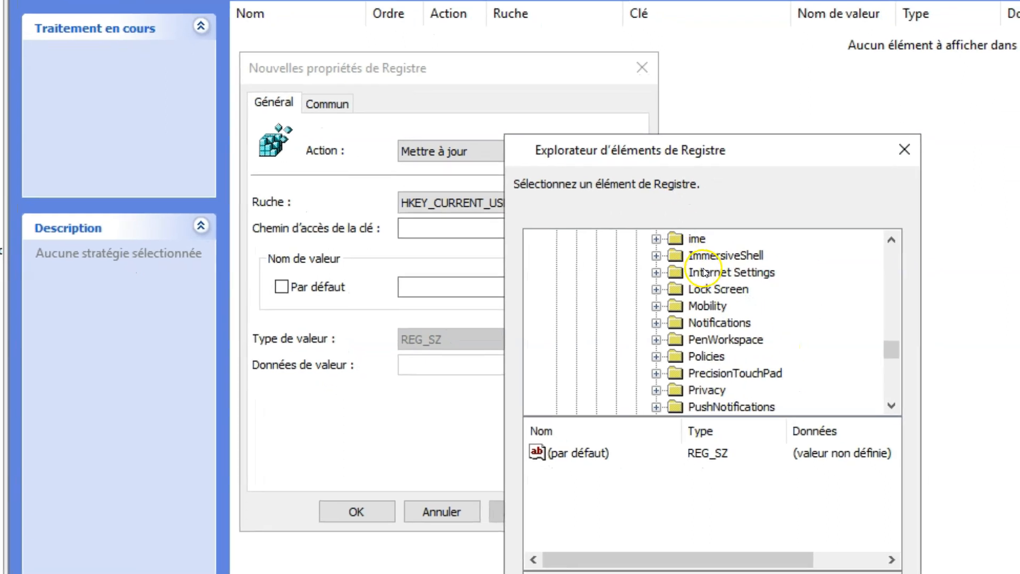
{"action": "left_click", "coordinate": [704, 272]}
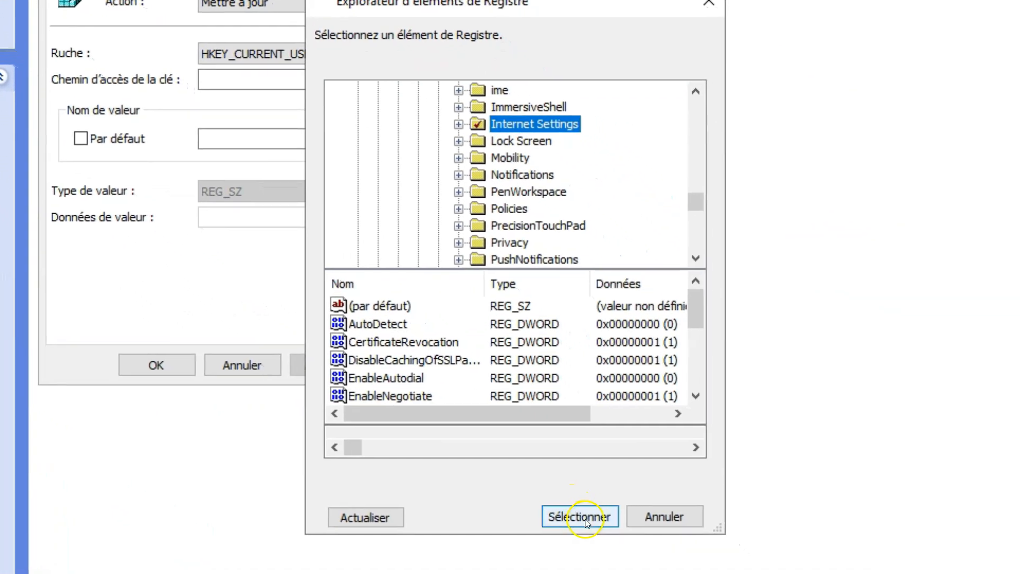
{"action": "left_click", "coordinate": [582, 518]}
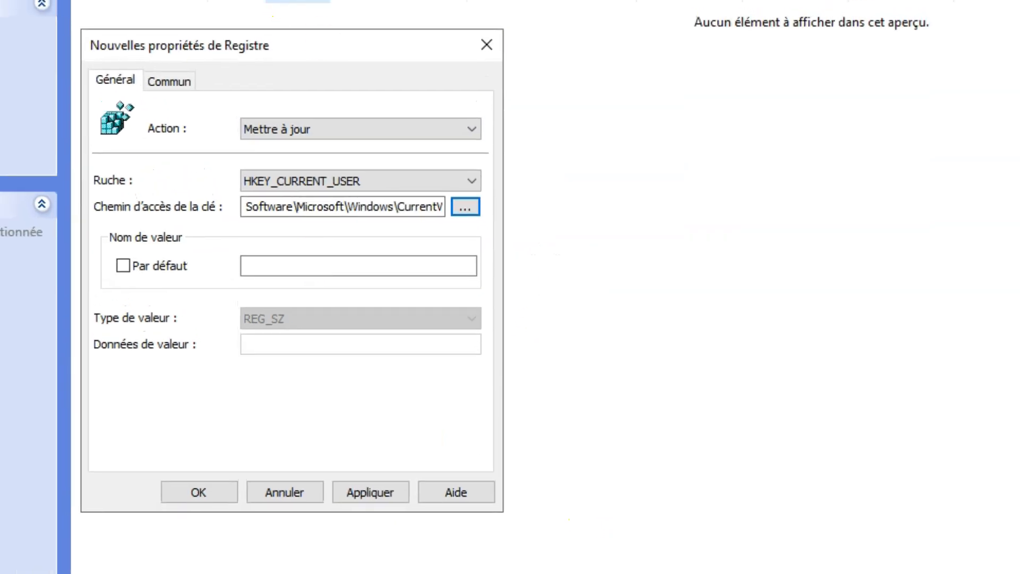
Enter value name ProxyEnable, value type REG_DWORD, and value data 1
{"action": "left_click_drag", "start_coordinate": [273, 41], "coordinate": [366, 50]}
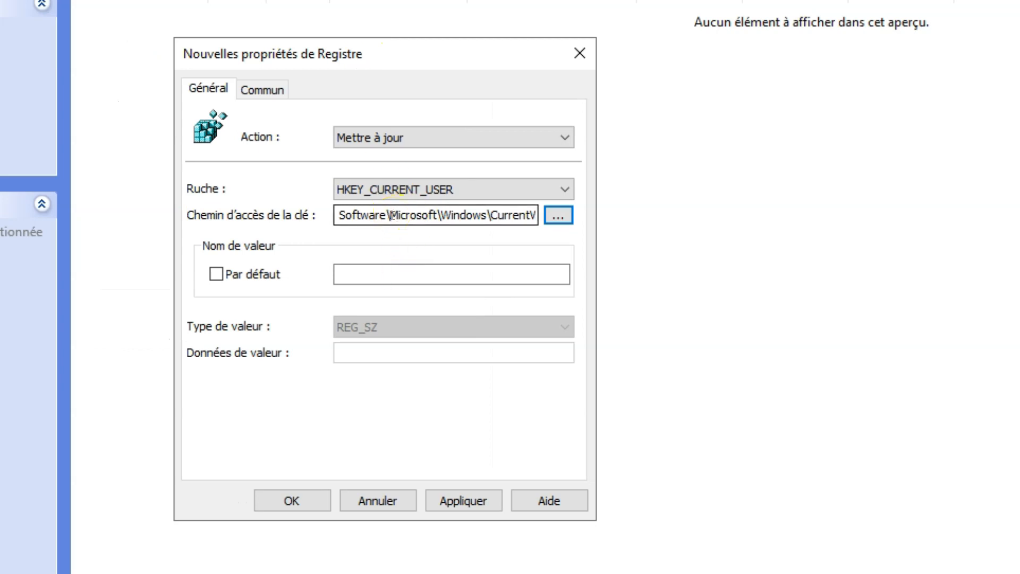
{"action": "left_click", "coordinate": [376, 273]}
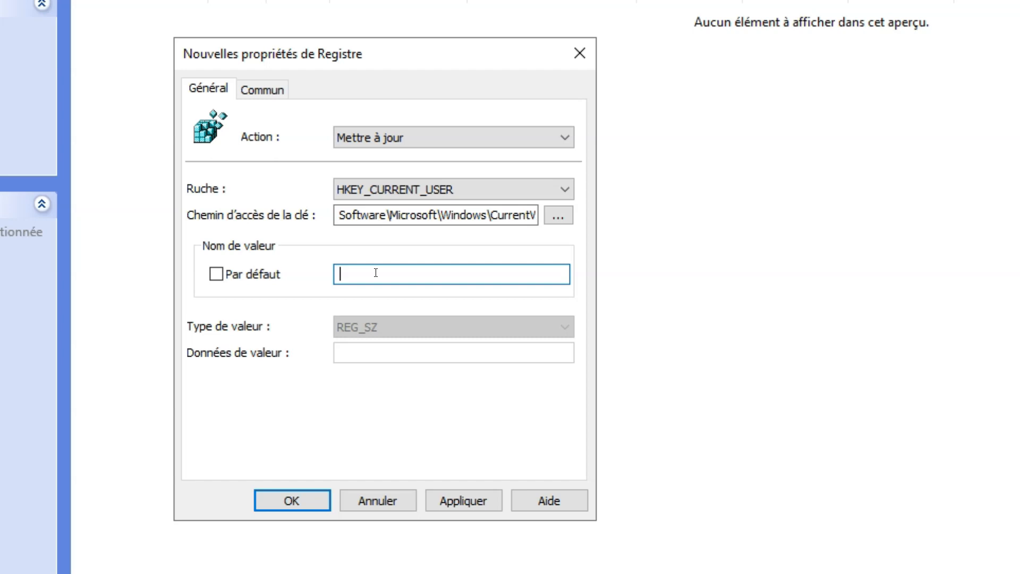
{"action": "type", "text": "Proxy"}
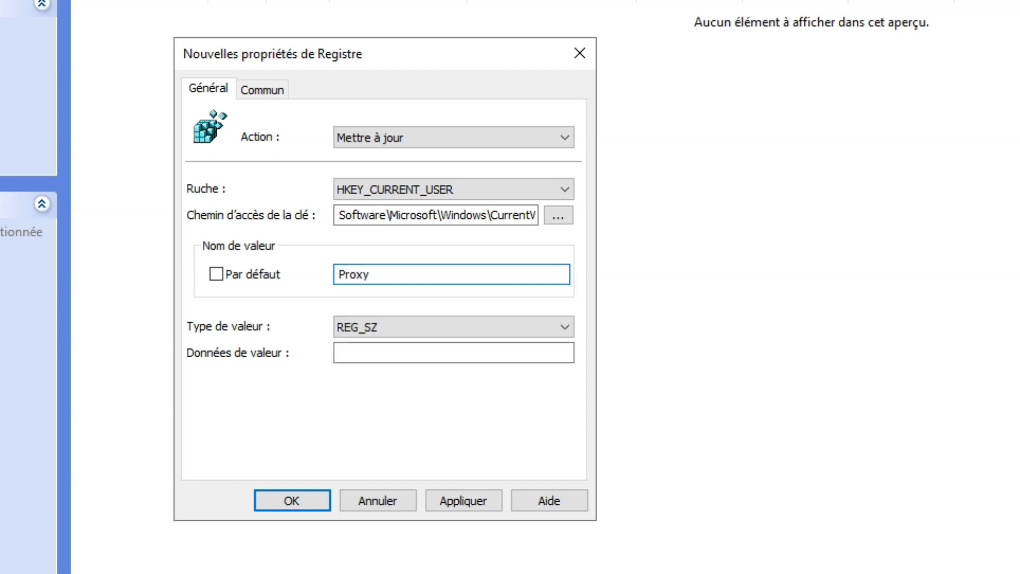
{"action": "type", "text": "Enable"}
{"action": "left_click", "coordinate": [357, 351]}
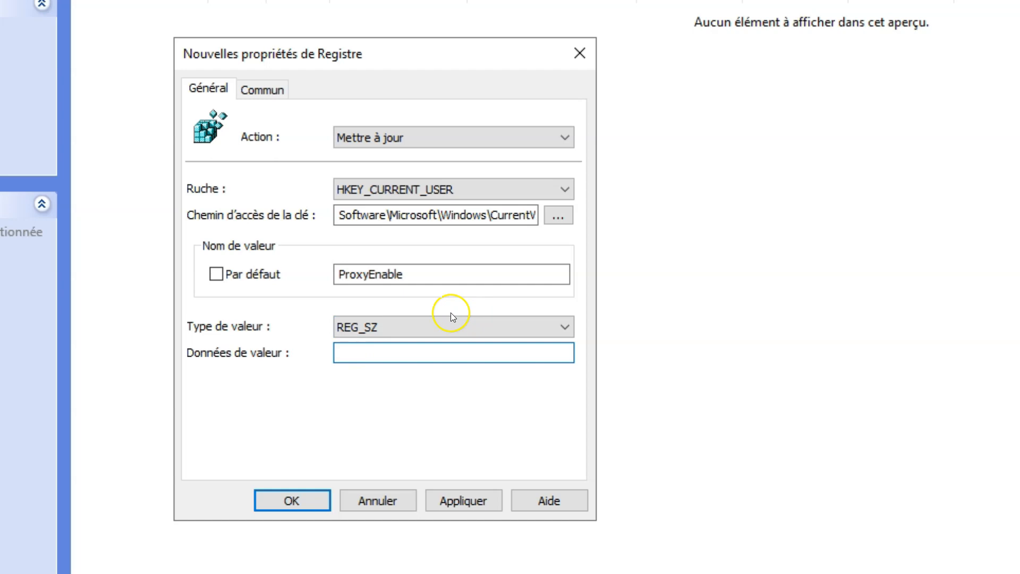
{"action": "left_click", "coordinate": [435, 325]}
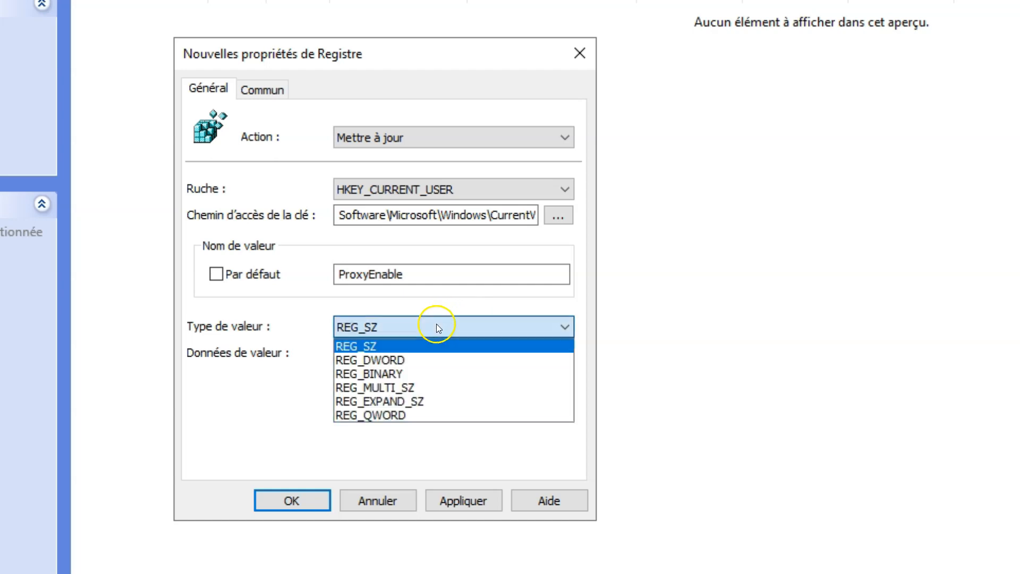
{"action": "left_click", "coordinate": [416, 362]}
{"action": "left_click", "coordinate": [412, 356]}
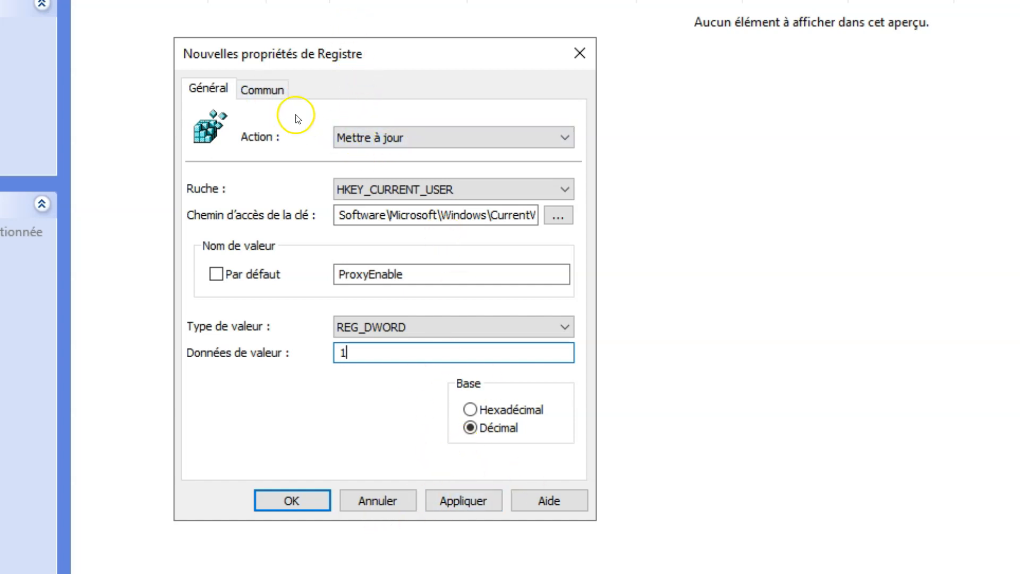
Review the item's Common options, then apply and save the ProxyEnable item
{"action": "left_click", "coordinate": [262, 88]}
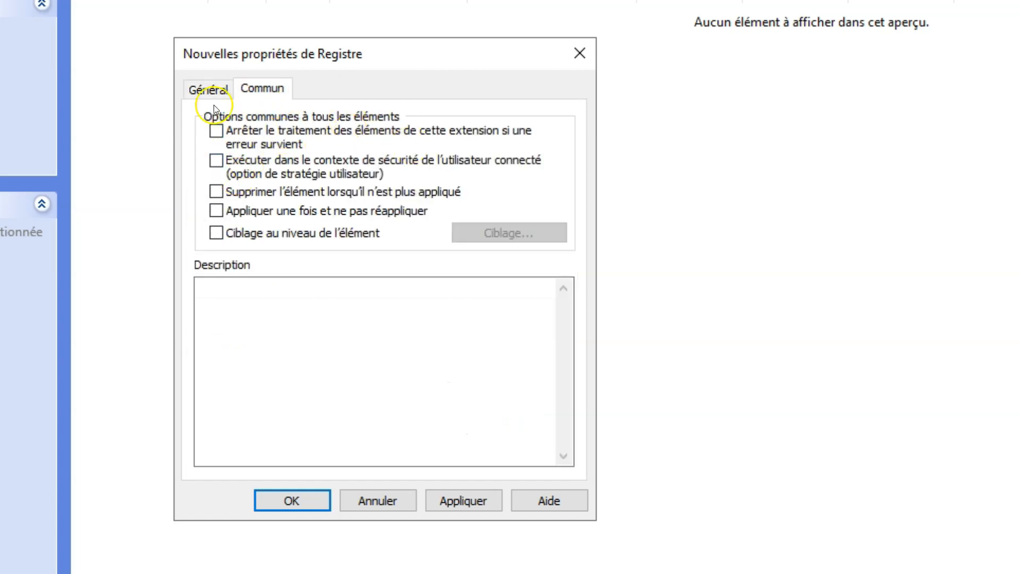
{"action": "left_click", "coordinate": [208, 90]}
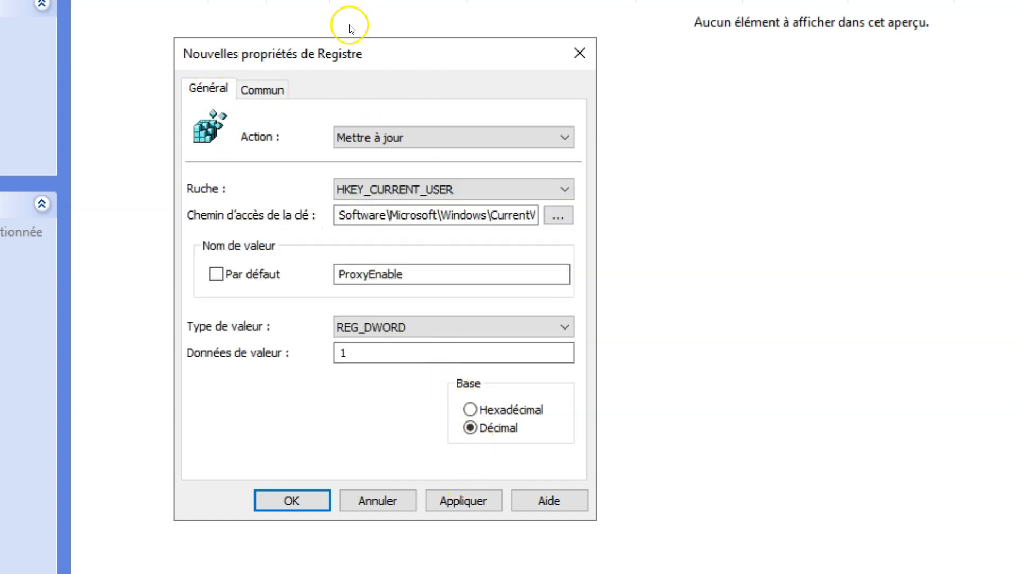
{"action": "left_click", "coordinate": [454, 500]}
{"action": "left_click", "coordinate": [295, 490]}
Duplicate the ProxyEnable registry item by copying and pasting it, then refresh the list
{"action": "right_click", "coordinate": [150, 13]}
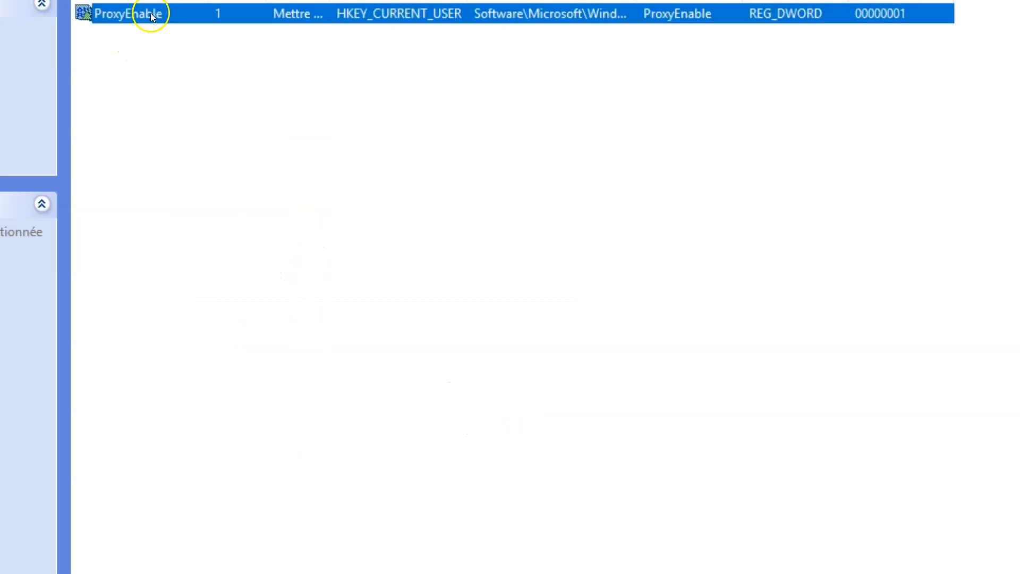
{"action": "left_click", "coordinate": [217, 81]}
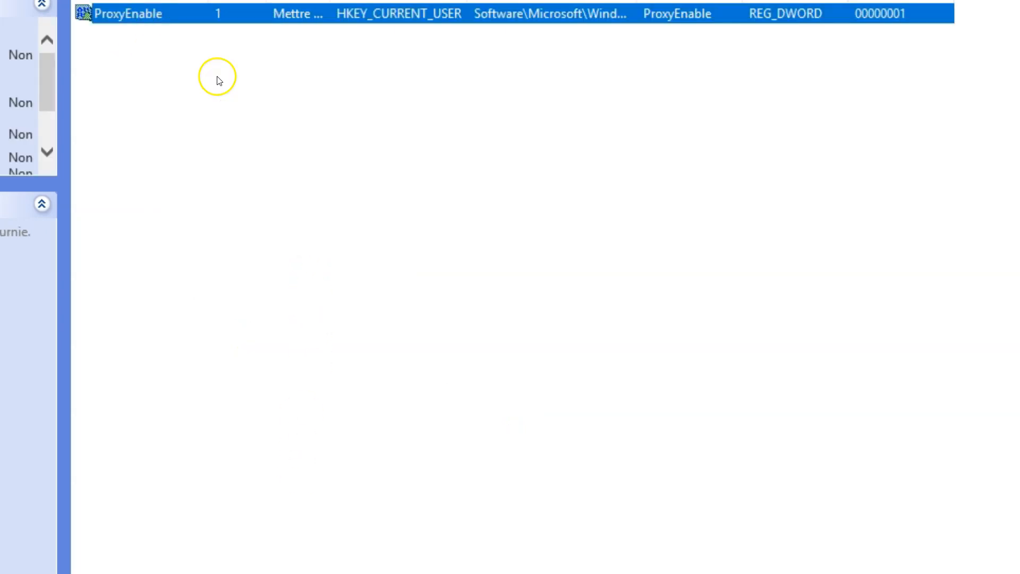
{"action": "right_click", "coordinate": [212, 91]}
{"action": "left_click", "coordinate": [270, 163]}
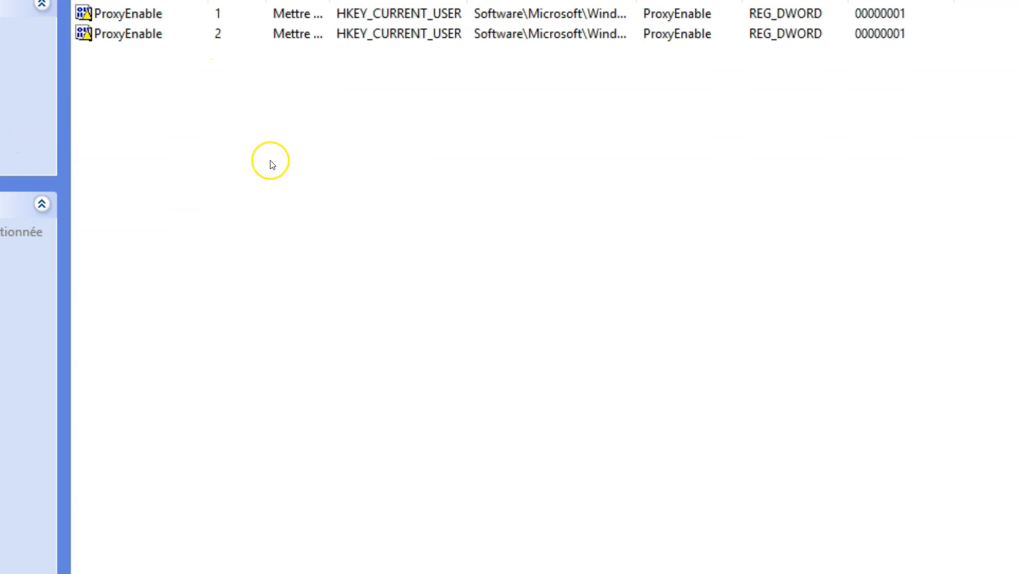
{"action": "right_click", "coordinate": [177, 33]}
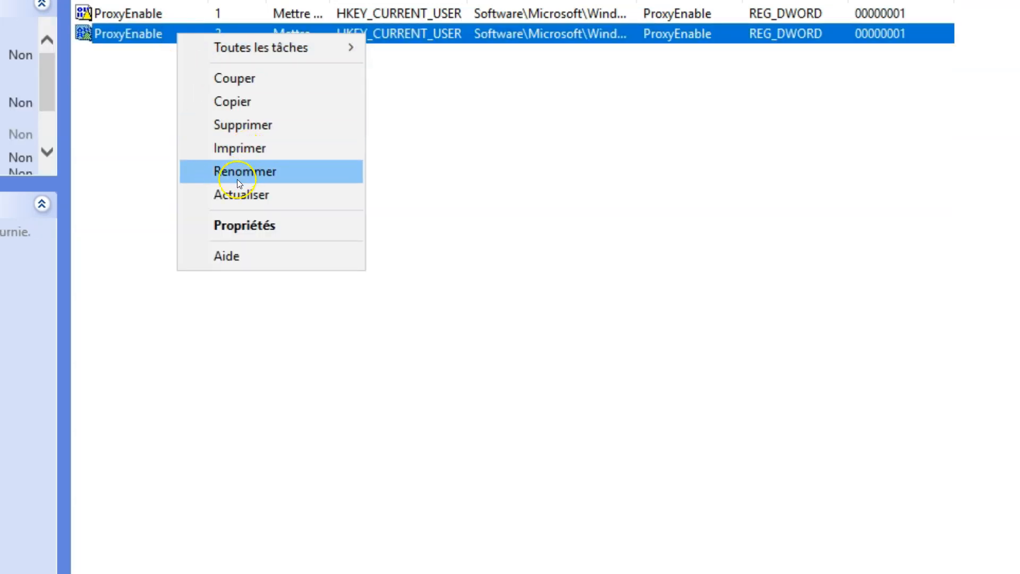
{"action": "left_click", "coordinate": [231, 192]}
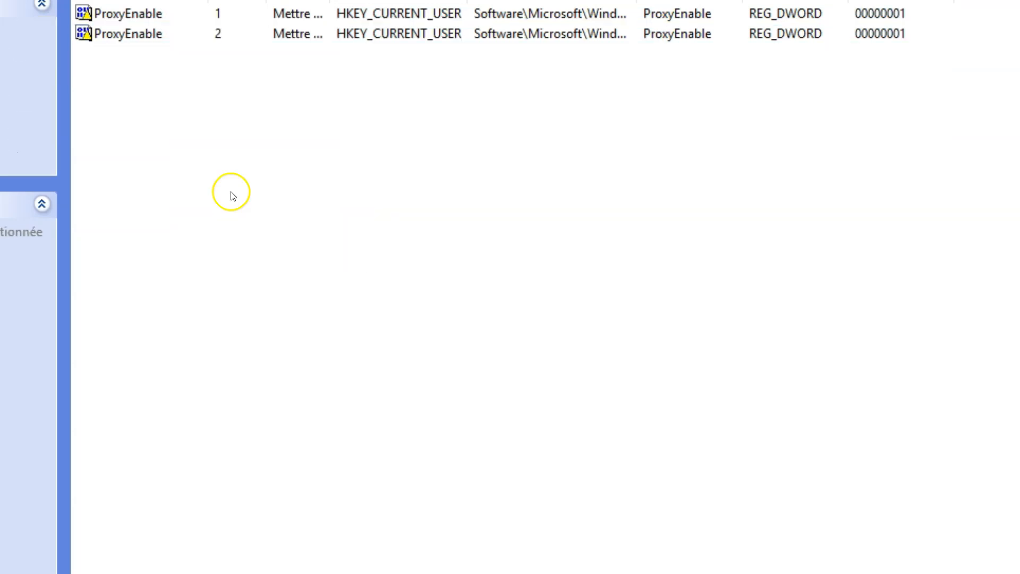
Rename the copy to ProxyServer, a REG_SZ with data 127.0.0.1:80, and apply it
{"action": "right_click", "coordinate": [202, 36]}
{"action": "left_click", "coordinate": [257, 227]}
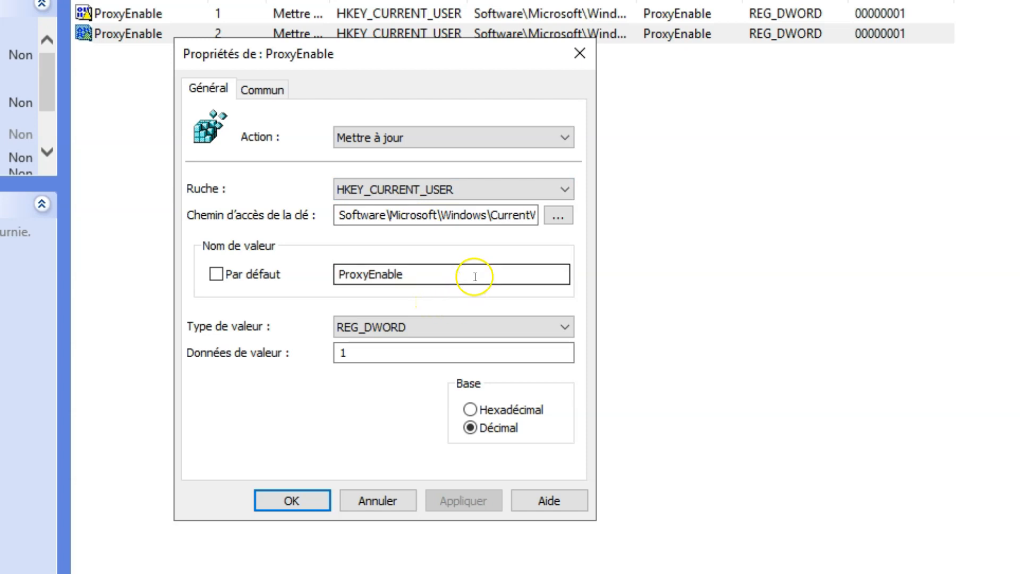
{"action": "left_click_drag", "start_coordinate": [410, 280], "coordinate": [277, 240]}
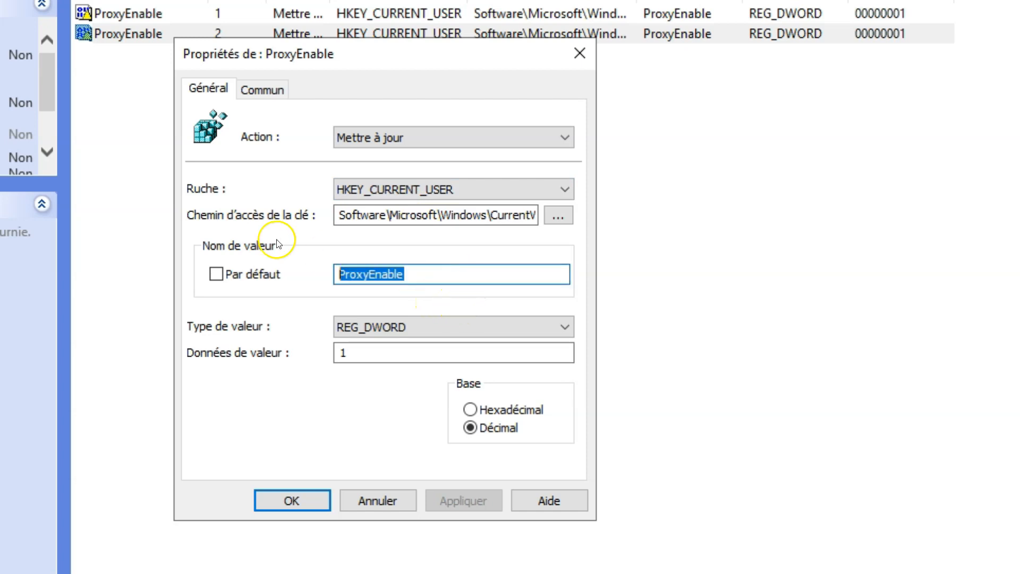
{"action": "type", "text": "ProxyServer"}
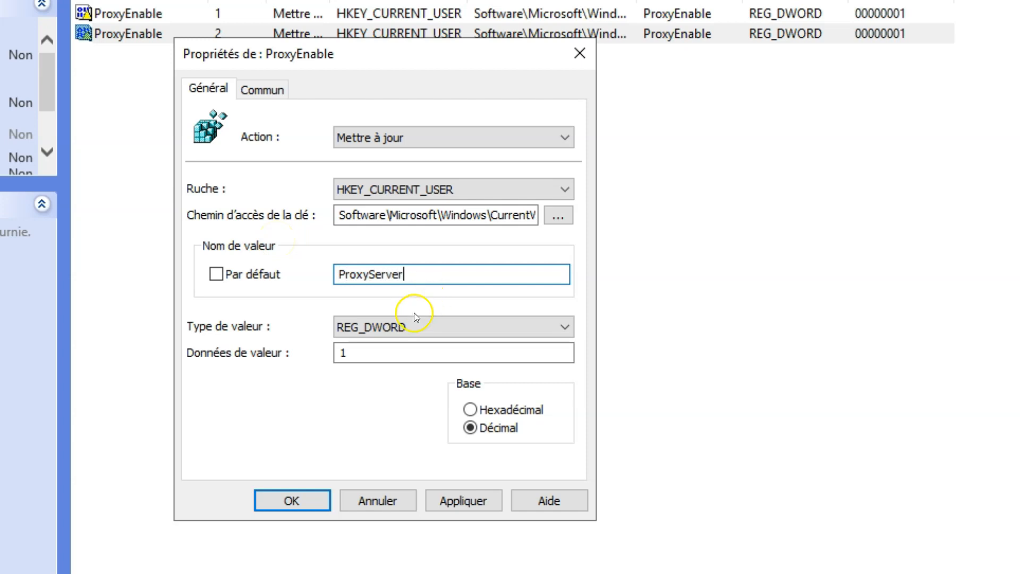
{"action": "left_click", "coordinate": [425, 325]}
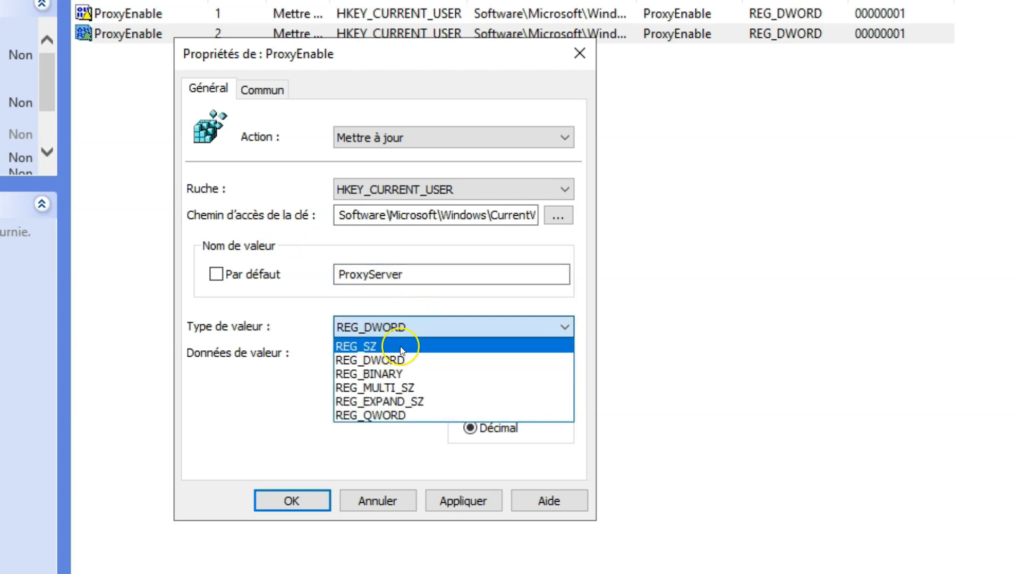
{"action": "left_click", "coordinate": [401, 346]}
{"action": "left_click", "coordinate": [406, 349]}
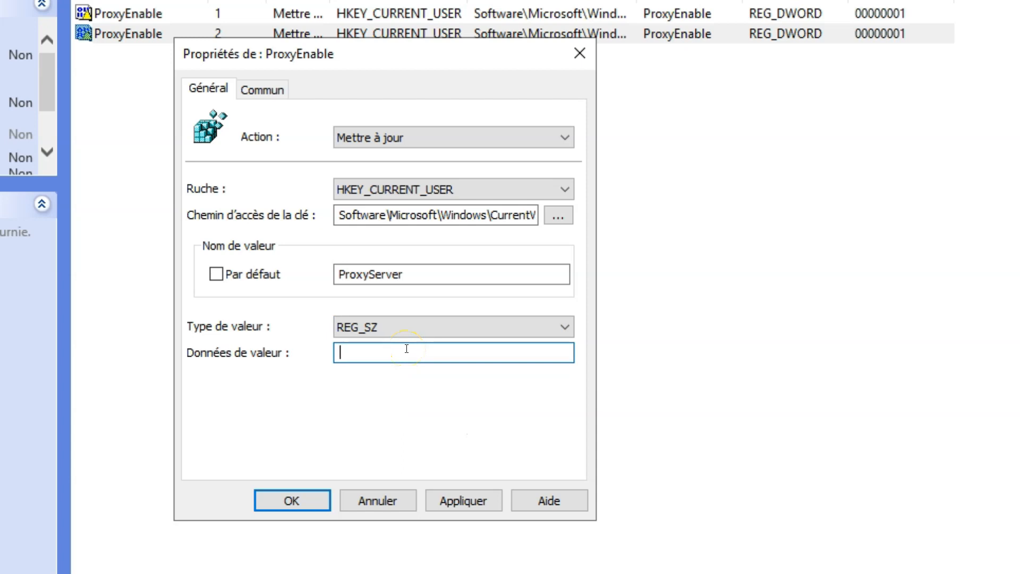
{"action": "type", "text": "17"}
{"action": "type", "text": "2"}
{"action": "type", "text": "7"}
{"action": "type", "text": "."}
{"action": "type", "text": "0.0."}
{"action": "type", "text": "1"}
{"action": "type", "text": ":"}
{"action": "type", "text": "80"}
{"action": "left_click", "coordinate": [451, 499]}
{"action": "left_click", "coordinate": [317, 505]}
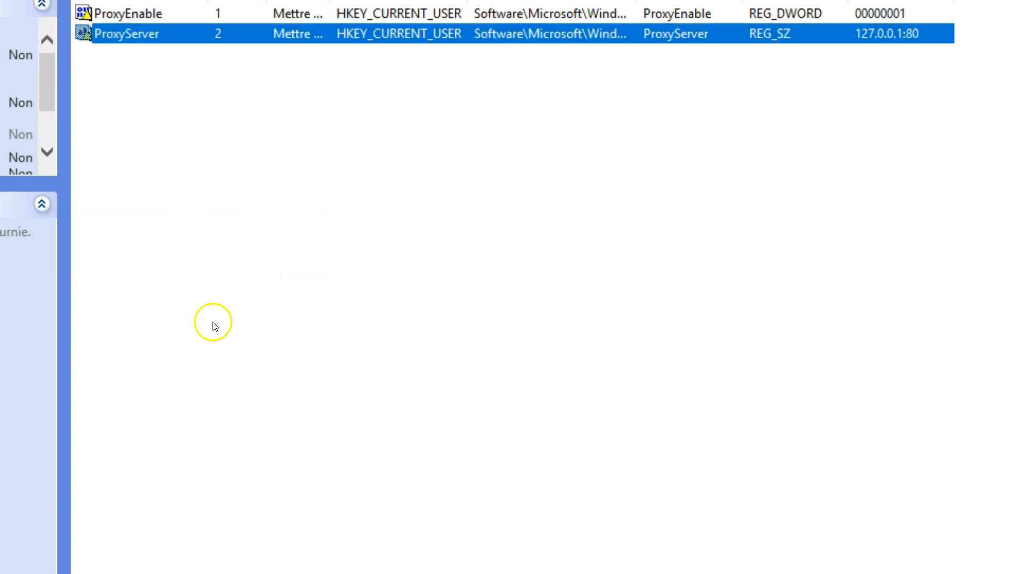
Paste a third copy of ProxyEnable and rename it ProxyOverride
{"action": "right_click", "coordinate": [188, 12]}
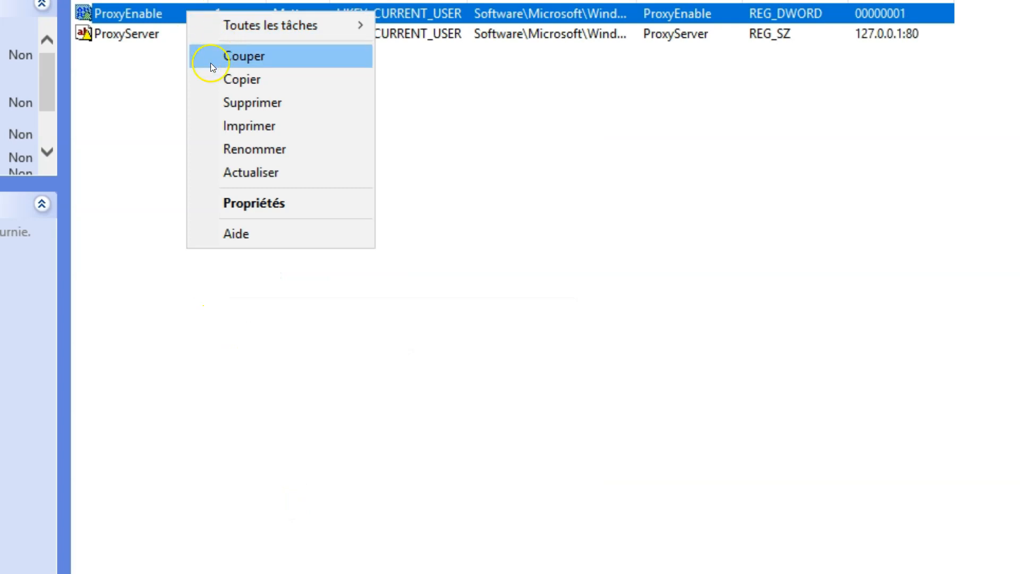
{"action": "left_click", "coordinate": [216, 79]}
{"action": "right_click", "coordinate": [176, 98]}
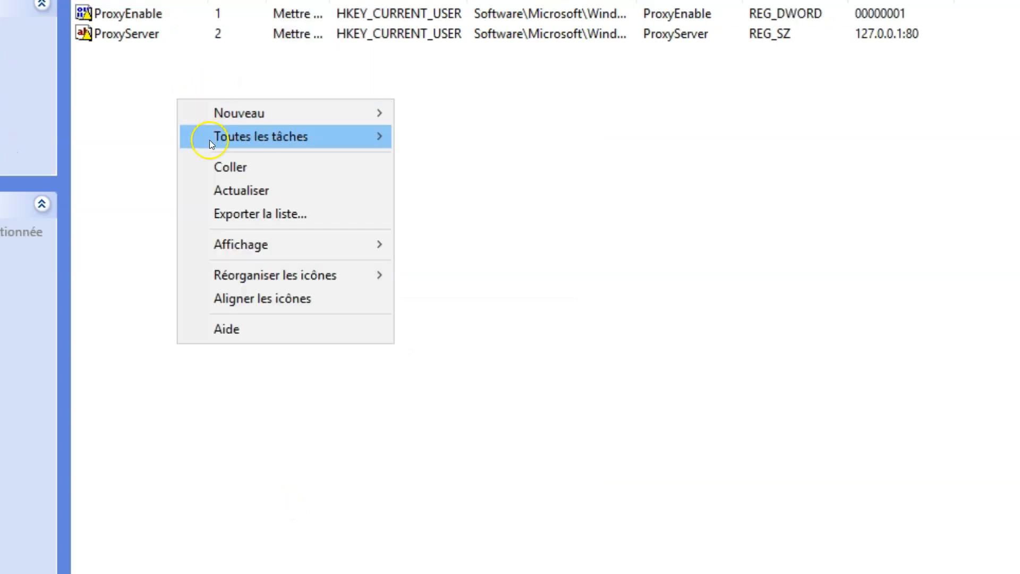
{"action": "left_click", "coordinate": [226, 177]}
{"action": "right_click", "coordinate": [181, 54]}
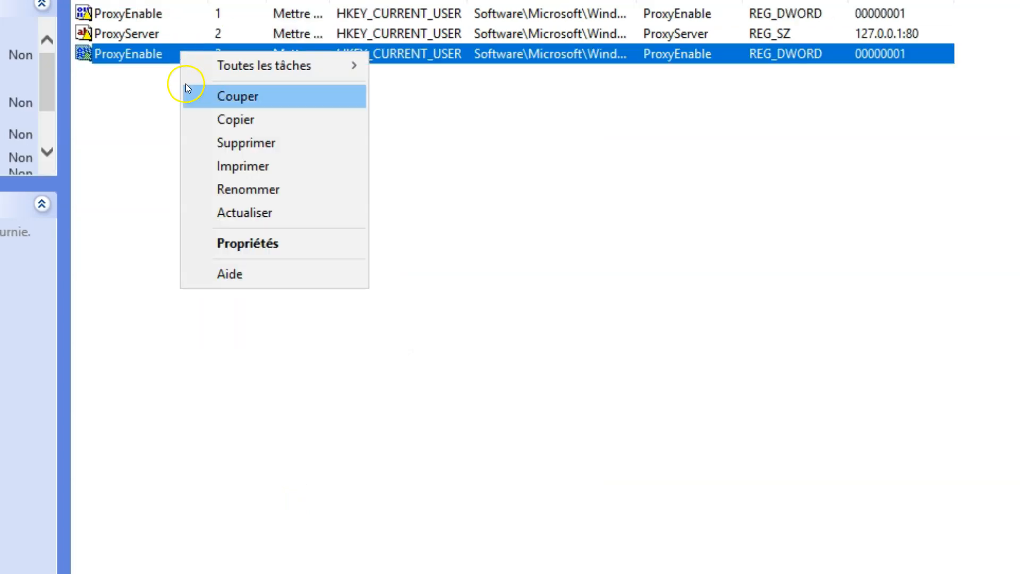
{"action": "left_click", "coordinate": [239, 238]}
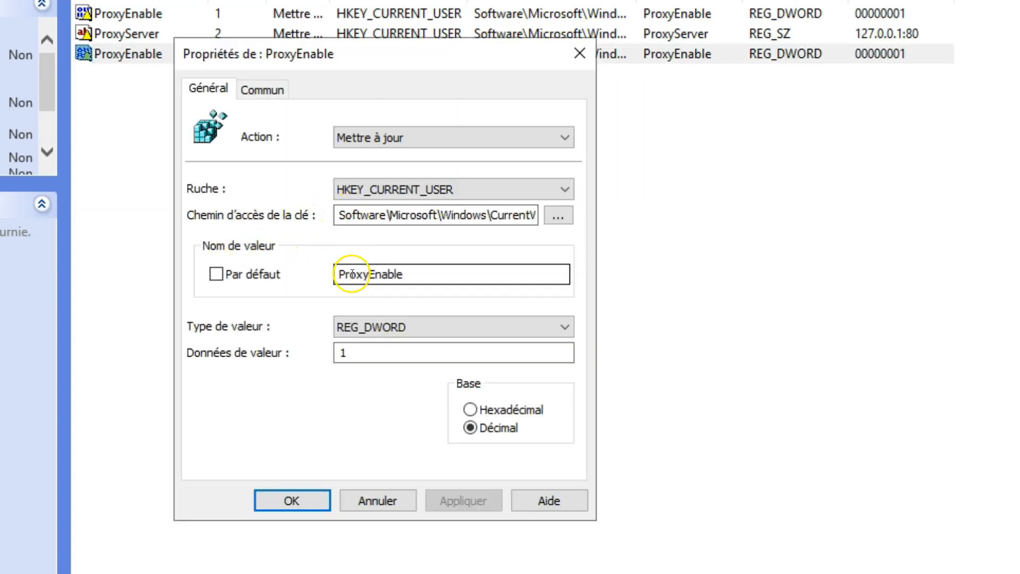
{"action": "left_click_drag", "start_coordinate": [442, 278], "coordinate": [384, 273]}
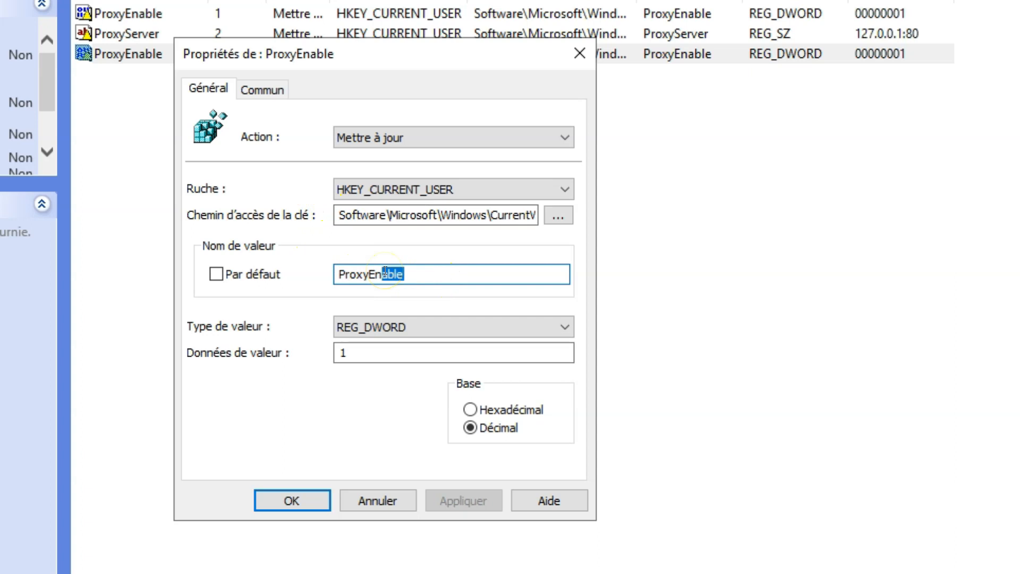
{"action": "key", "text": "BackSpace"}
{"action": "key", "text": "BackSpace"}
{"action": "key", "text": "BackSpace"}
{"action": "key", "text": "BackSpace"}
{"action": "type", "text": "yOve"}
{"action": "key", "text": "BackSpace"}
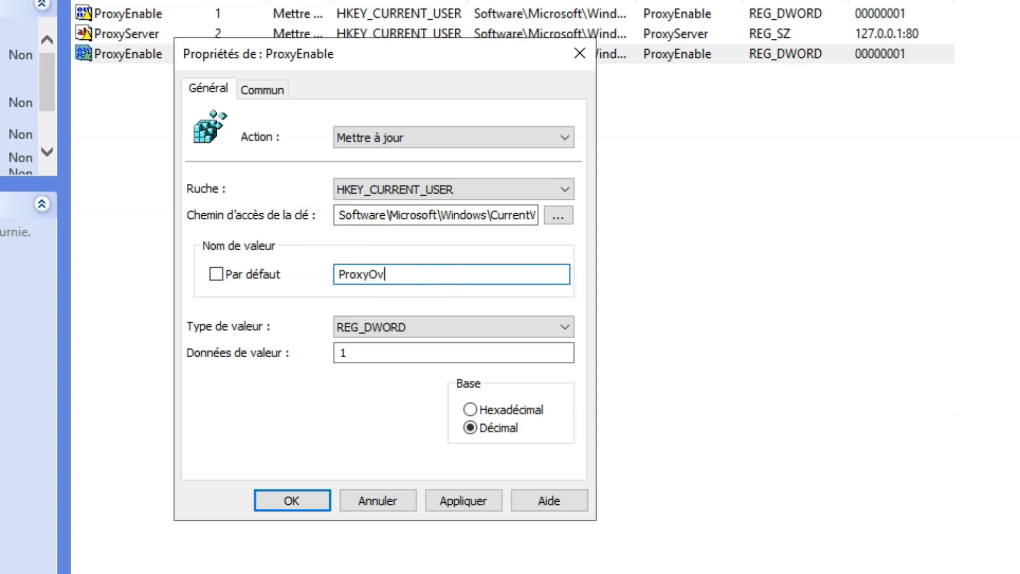
{"action": "key", "text": "BackSpace"}
{"action": "type", "text": "verride"}
Make ProxyOverride a REG_SZ with data *lasecu-assrurances.sn and apply it
{"action": "left_click", "coordinate": [422, 326]}
{"action": "left_click", "coordinate": [424, 346]}
{"action": "left_click", "coordinate": [392, 354]}
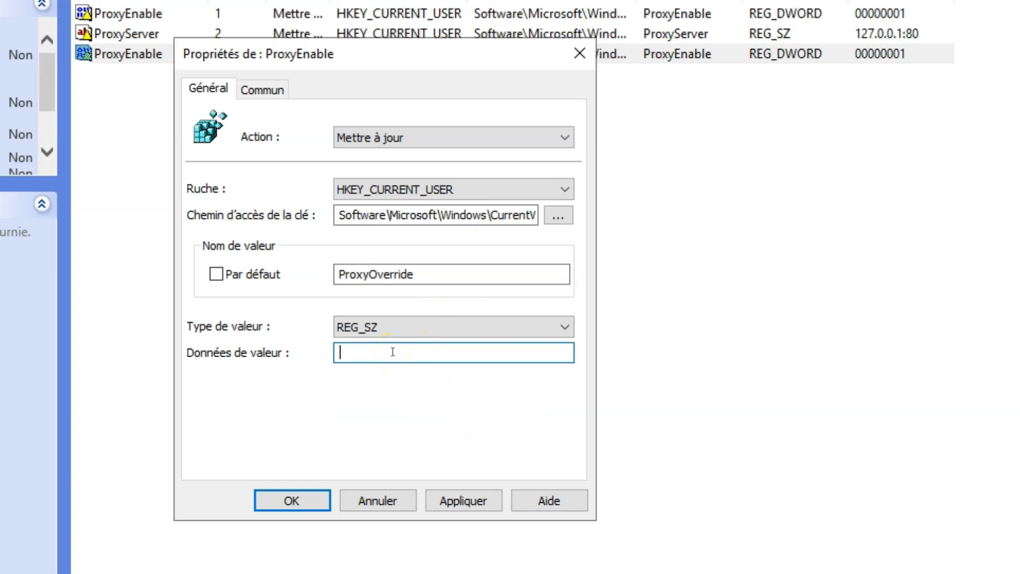
{"action": "type", "text": "*lasecu-assrucance"}
{"action": "key", "text": "BackSpace"}
{"action": "key", "text": "BackSpace"}
{"action": "key", "text": "BackSpace"}
{"action": "key", "text": "BackSpace"}
{"action": "key", "text": "BackSpace"}
{"action": "type", "text": "rances.sn"}
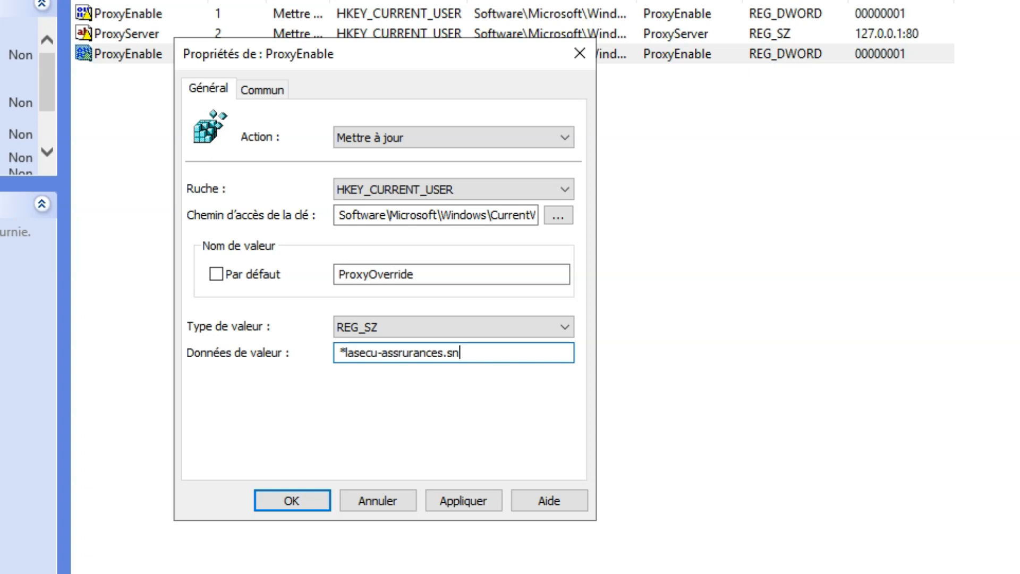
{"action": "type", "text": " ("}
{"action": "key", "text": "alt+Tab"}
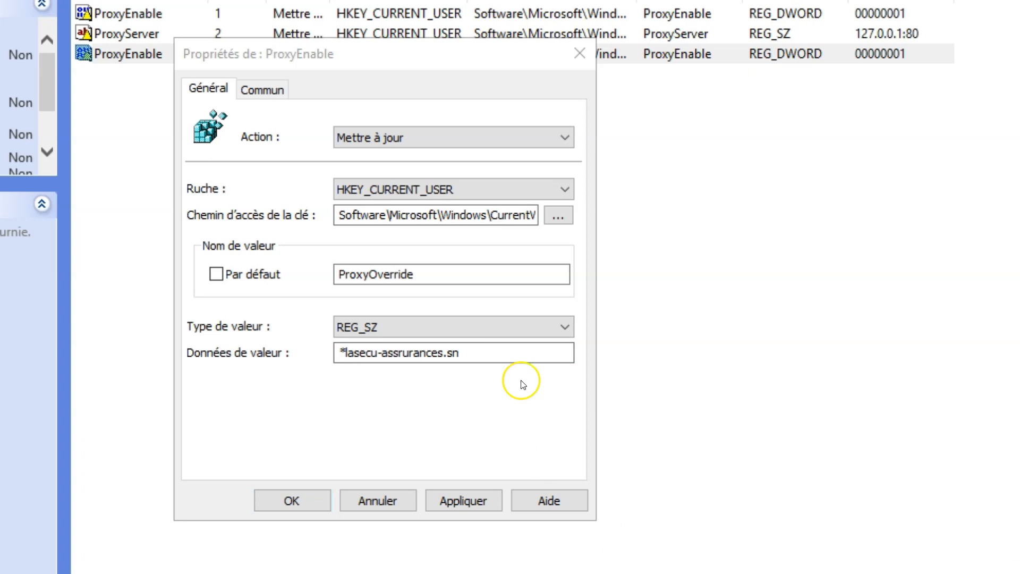
{"action": "left_click", "coordinate": [468, 268]}
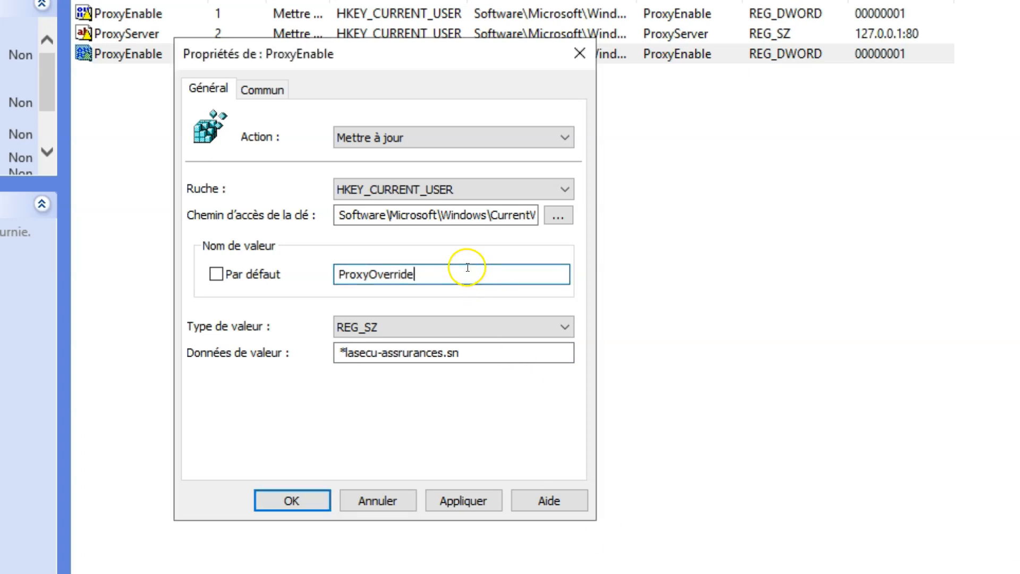
{"action": "left_click", "coordinate": [476, 354]}
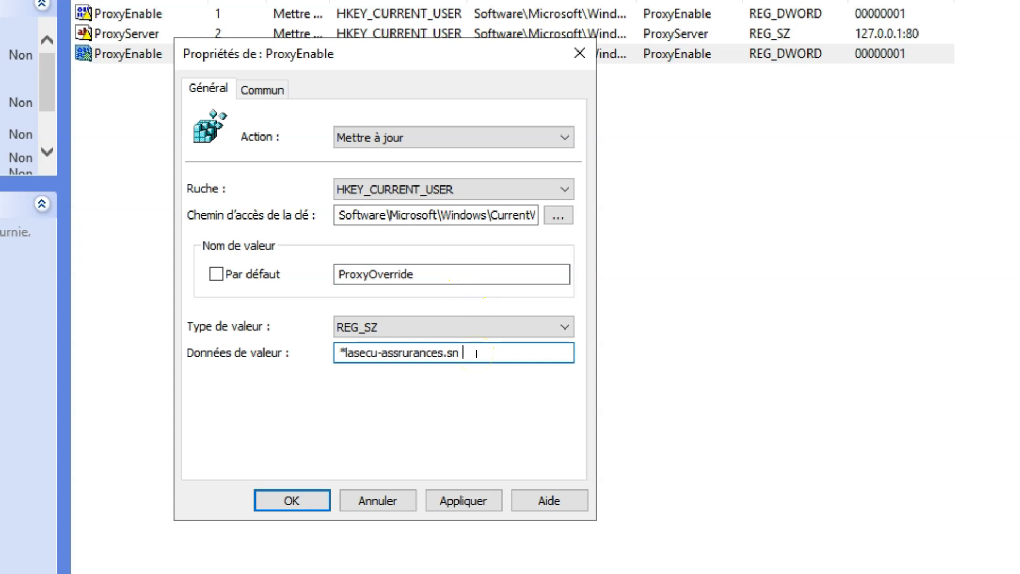
{"action": "left_click", "coordinate": [488, 350]}
{"action": "left_click", "coordinate": [468, 506]}
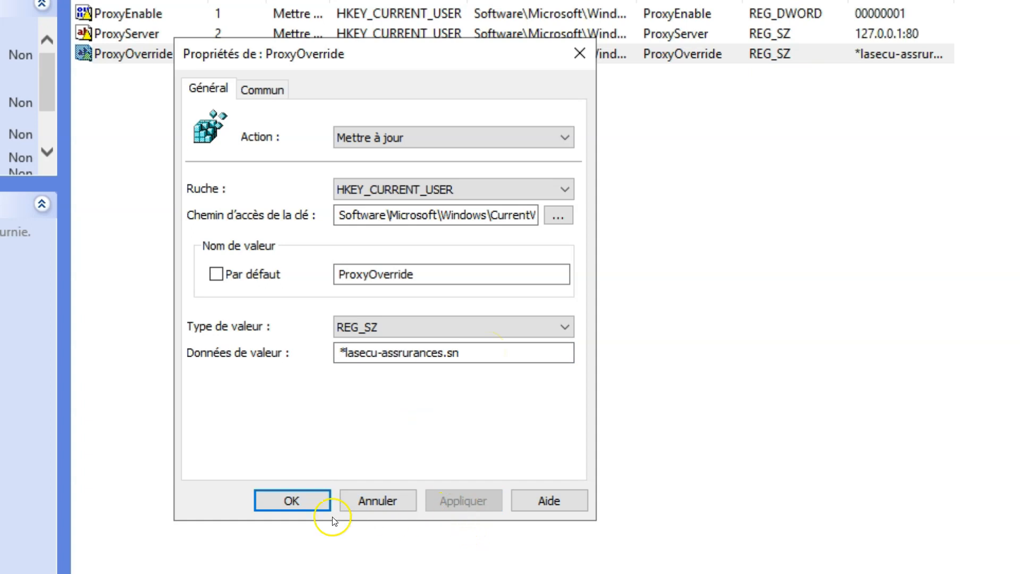
{"action": "left_click", "coordinate": [292, 500]}
In the ProxyServer item's properties, keep the Update action and rename it AutoDectect
{"action": "right_click", "coordinate": [147, 37]}
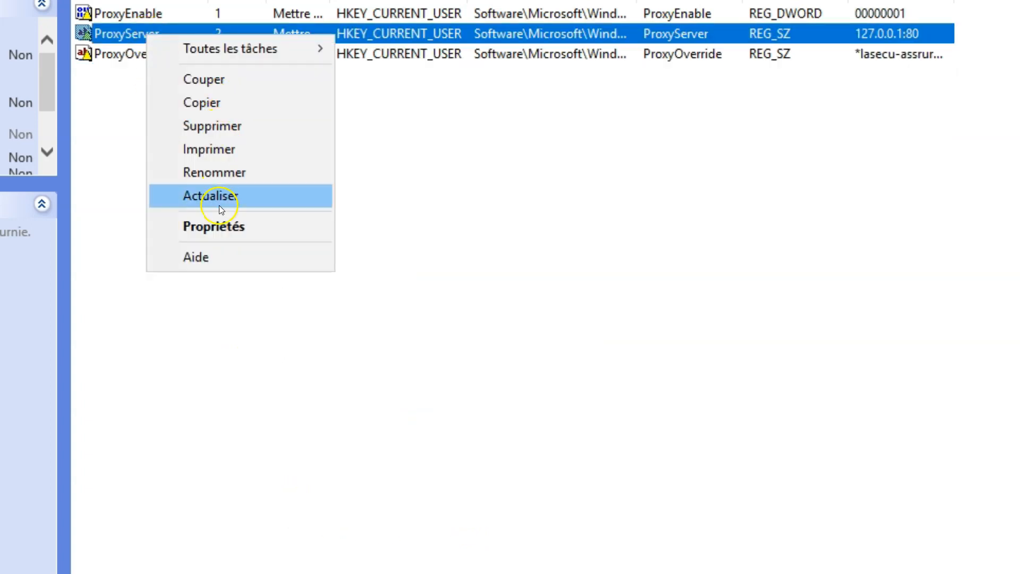
{"action": "left_click", "coordinate": [217, 224]}
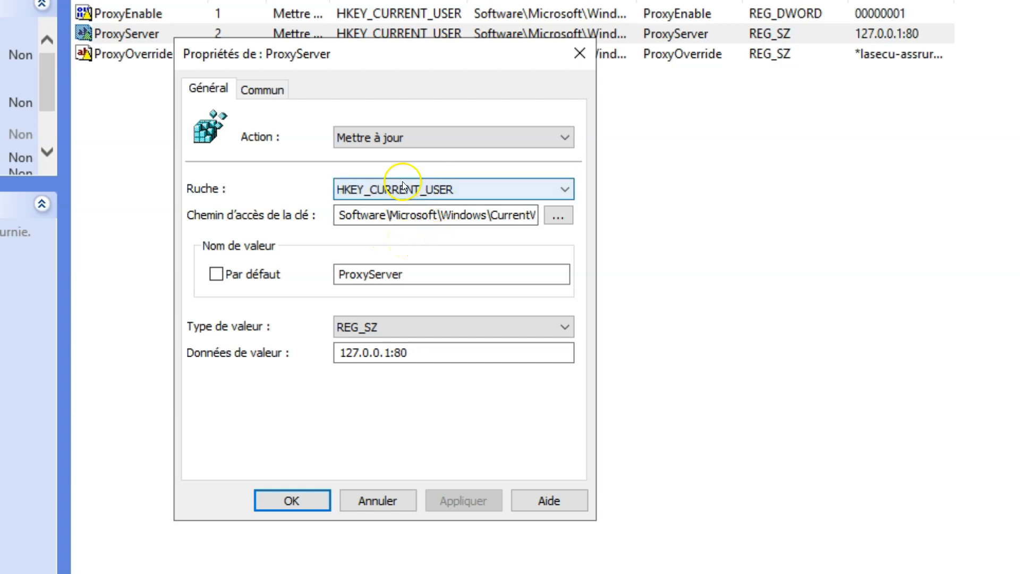
{"action": "left_click", "coordinate": [398, 139]}
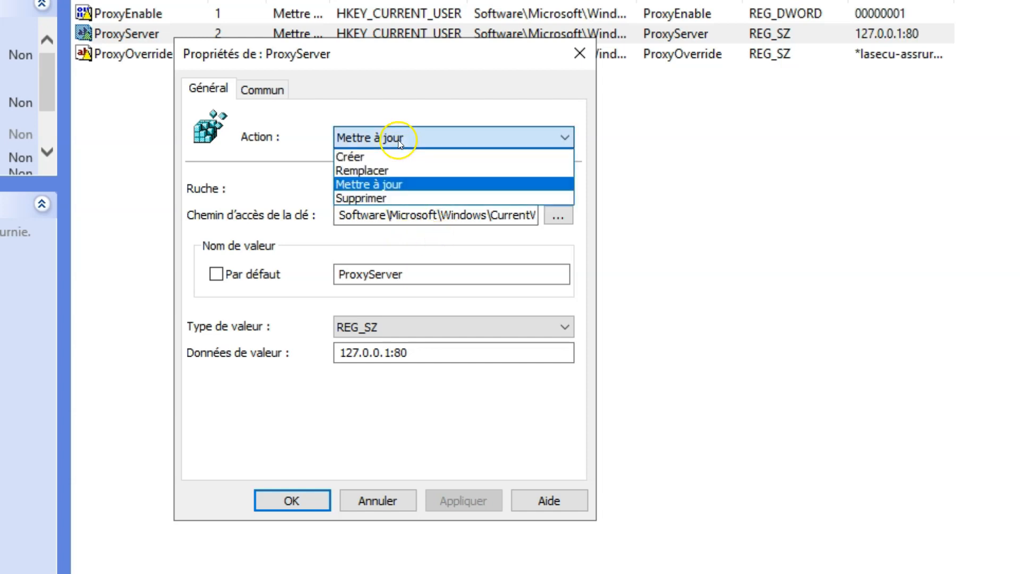
{"action": "left_click", "coordinate": [417, 182]}
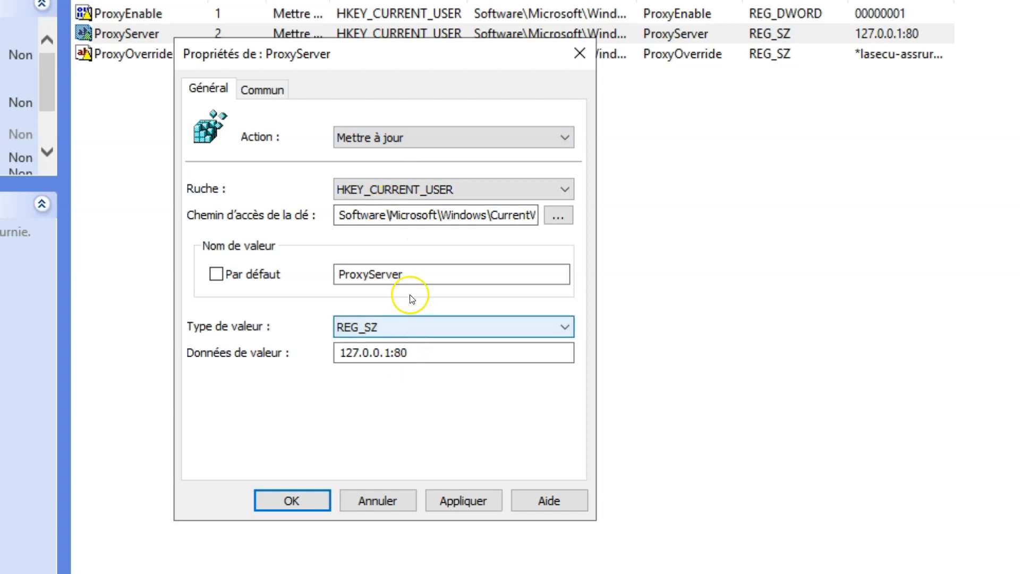
{"action": "left_click_drag", "start_coordinate": [408, 277], "coordinate": [293, 229]}
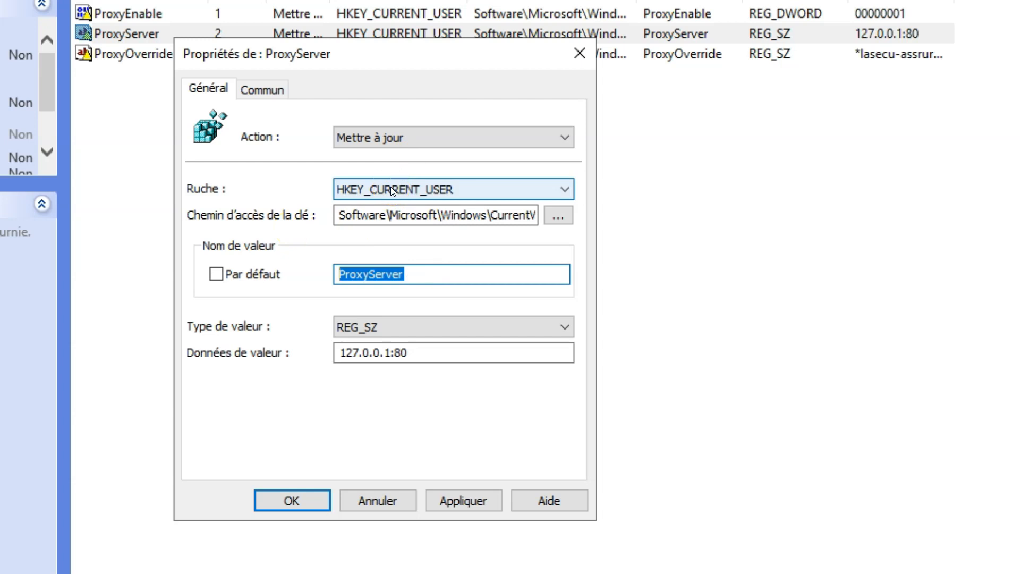
{"action": "type", "text": "AutoDectect"}
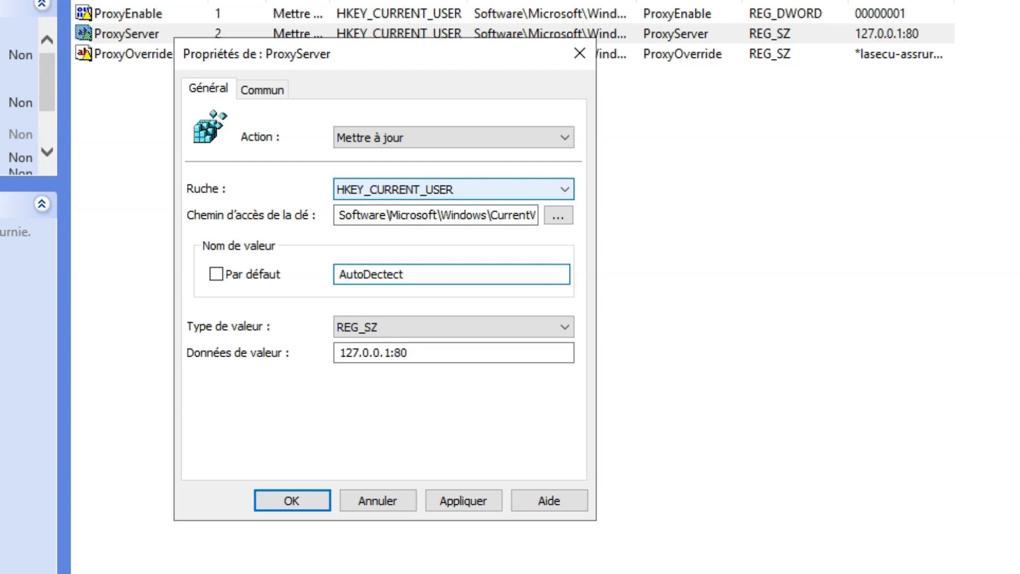
Make AutoDectect a REG_DWORD with data 0, declining the overflow prompt, and apply
{"action": "left_click", "coordinate": [361, 320]}
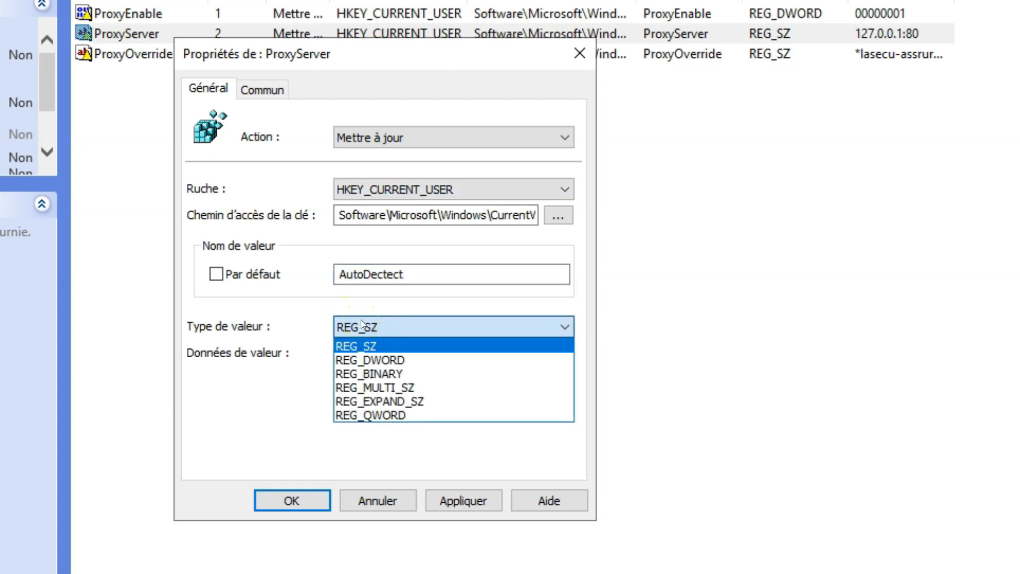
{"action": "left_click", "coordinate": [369, 360]}
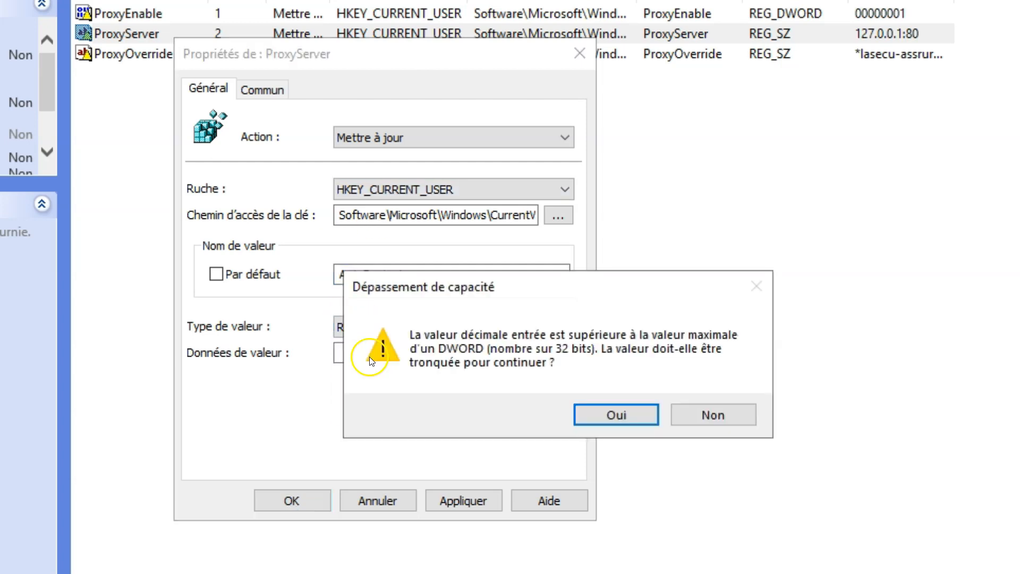
{"action": "left_click", "coordinate": [707, 414]}
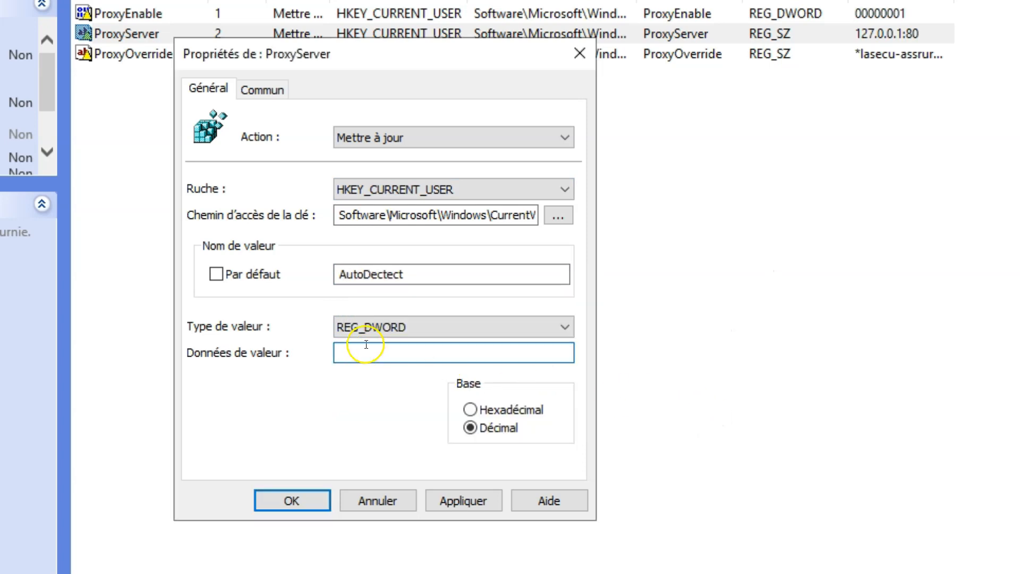
{"action": "left_click", "coordinate": [391, 326]}
{"action": "left_click", "coordinate": [397, 354]}
{"action": "left_click", "coordinate": [400, 351]}
{"action": "type", "text": "0"}
{"action": "left_click", "coordinate": [467, 501]}
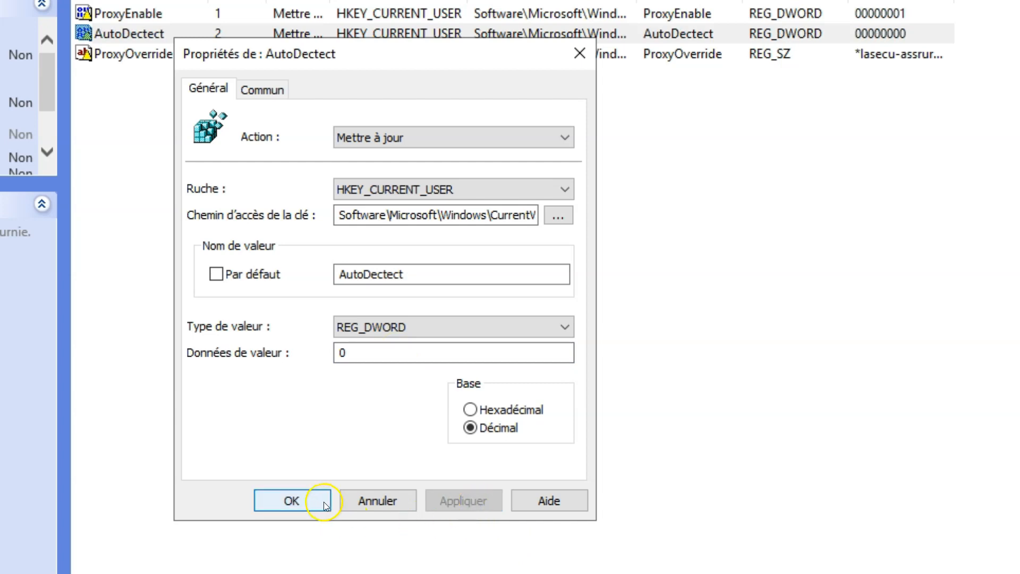
{"action": "left_click", "coordinate": [302, 500]}
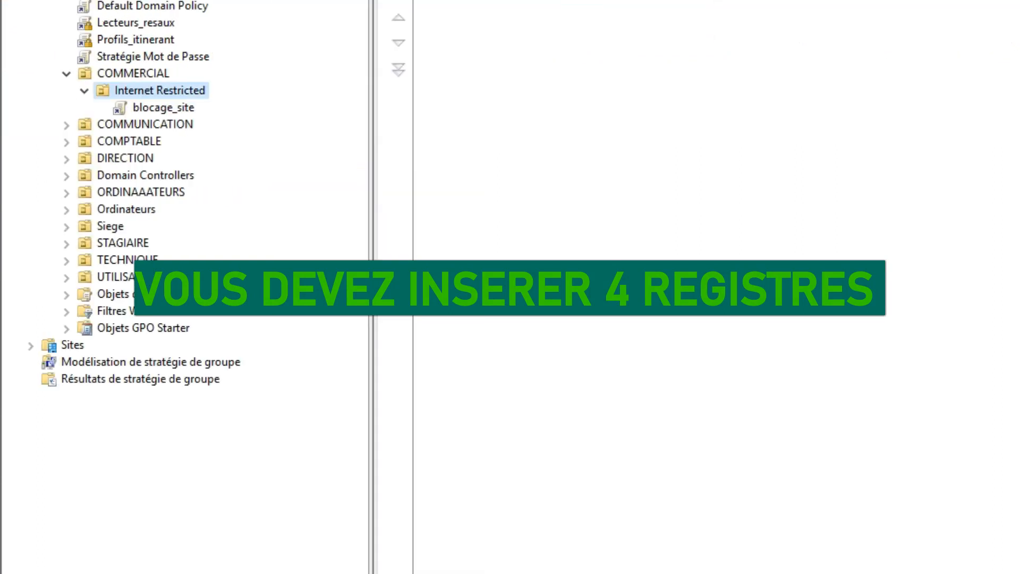
Set the blocage_site link under Internet Restricted to Appliqué (enforced)
{"action": "right_click", "coordinate": [168, 108]}
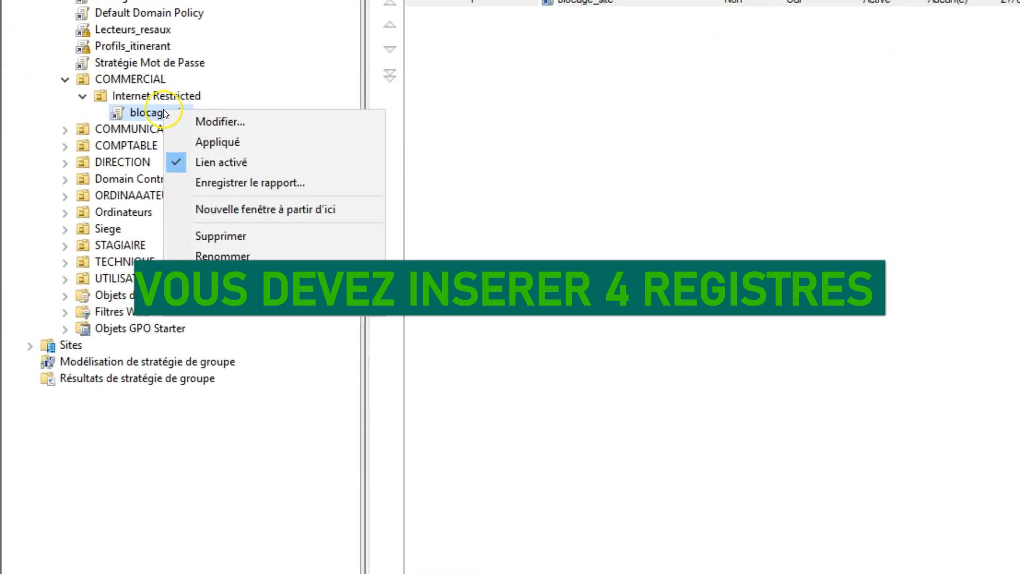
{"action": "left_click", "coordinate": [213, 141]}
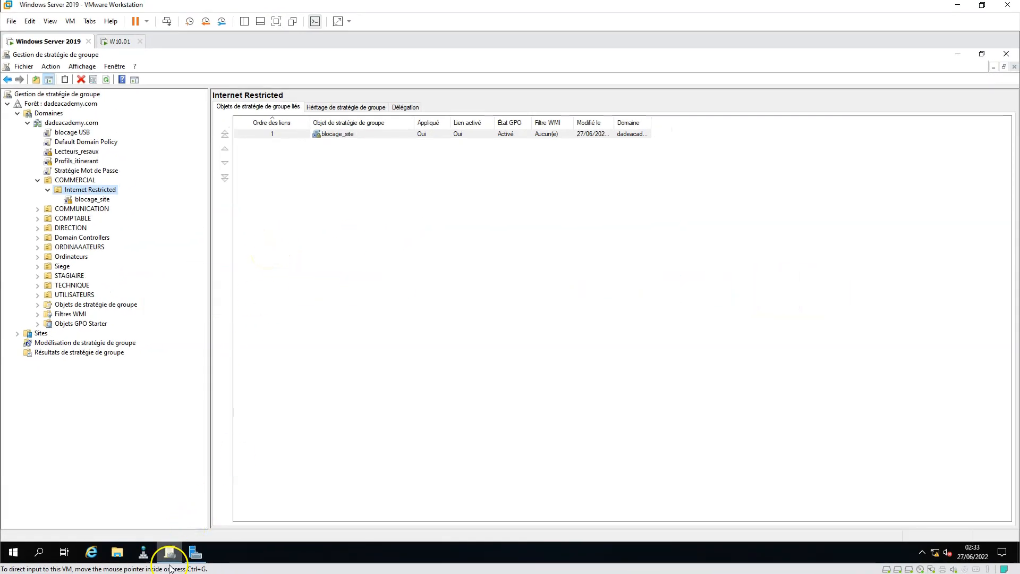
On the Windows 10 client, reload the insurance site and youtube.com, which still shows a proxy error
{"action": "left_click", "coordinate": [114, 43]}
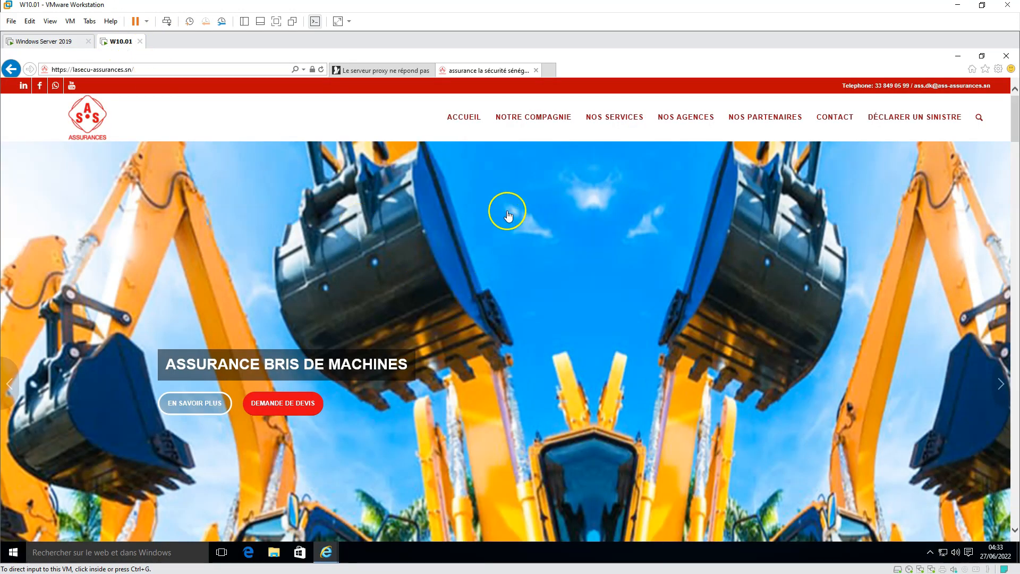
{"action": "left_click", "coordinate": [284, 69]}
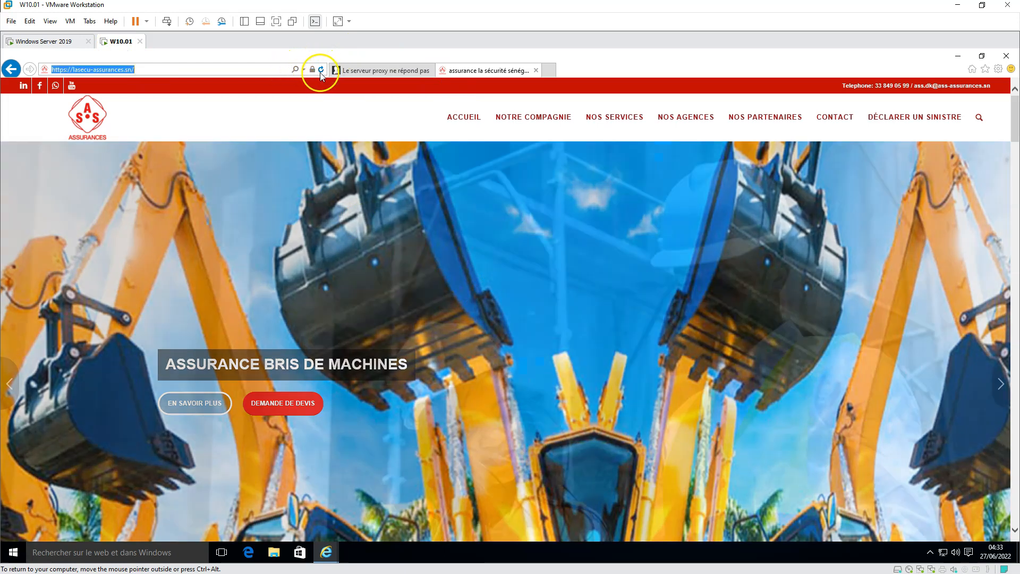
{"action": "left_click", "coordinate": [321, 70]}
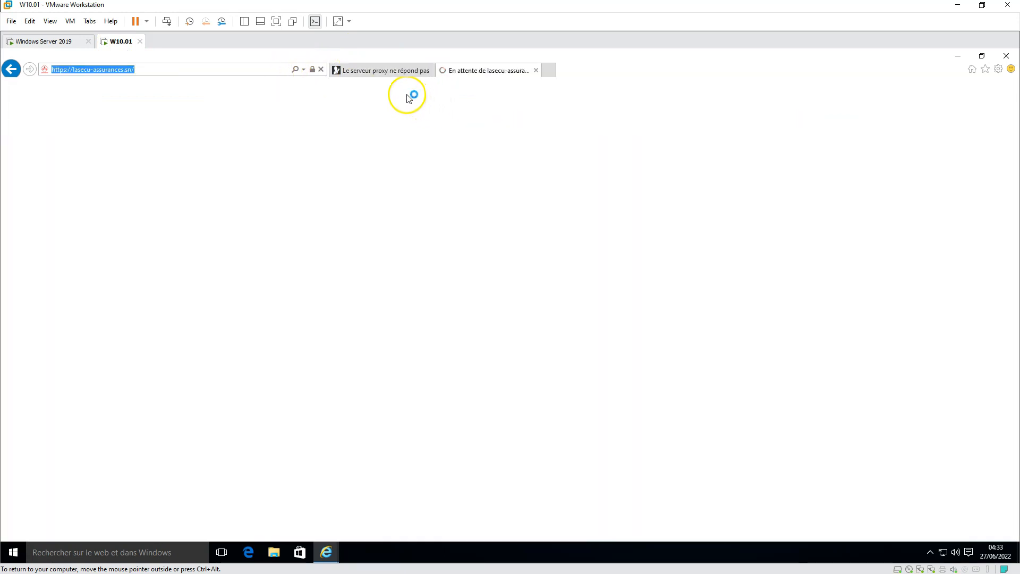
{"action": "left_click", "coordinate": [391, 71]}
{"action": "left_click", "coordinate": [321, 70]}
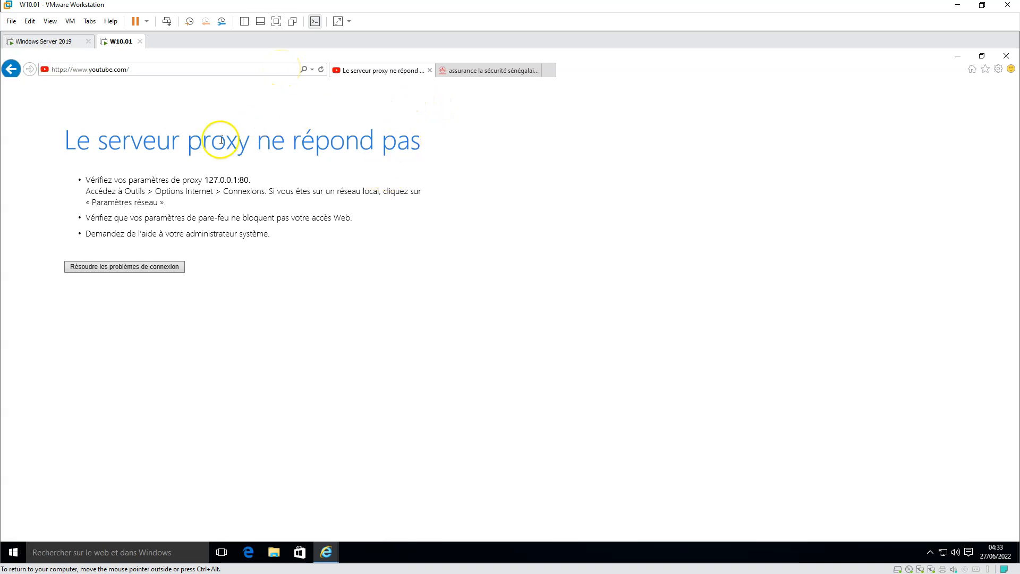
{"action": "left_click_drag", "start_coordinate": [66, 140], "coordinate": [297, 158]}
{"action": "left_click", "coordinate": [479, 71]}
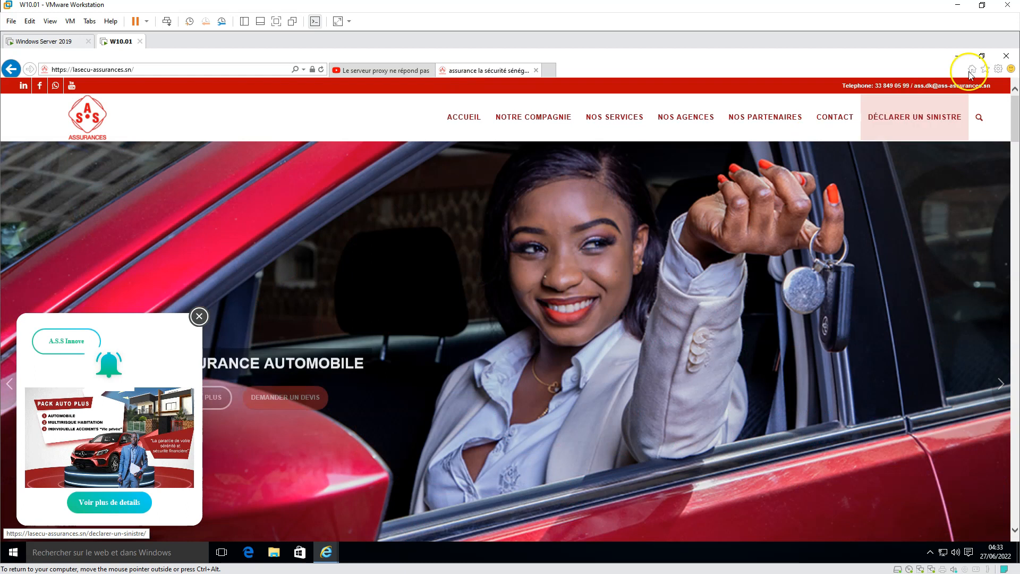
Turn off the LAN proxy server in Internet Options and reload lasecu-assurances.sn
{"action": "left_click", "coordinate": [999, 69]}
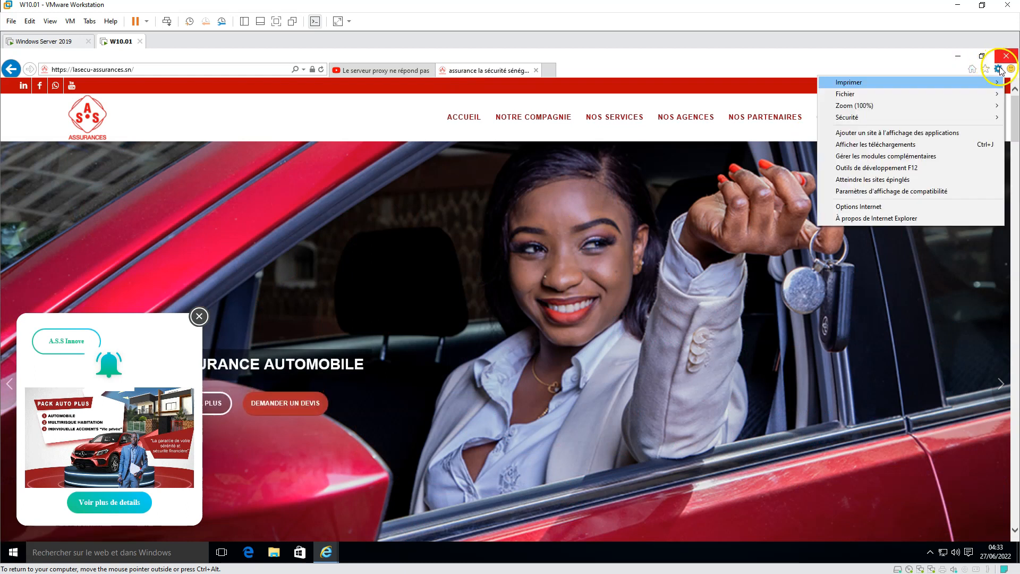
{"action": "left_click", "coordinate": [898, 206]}
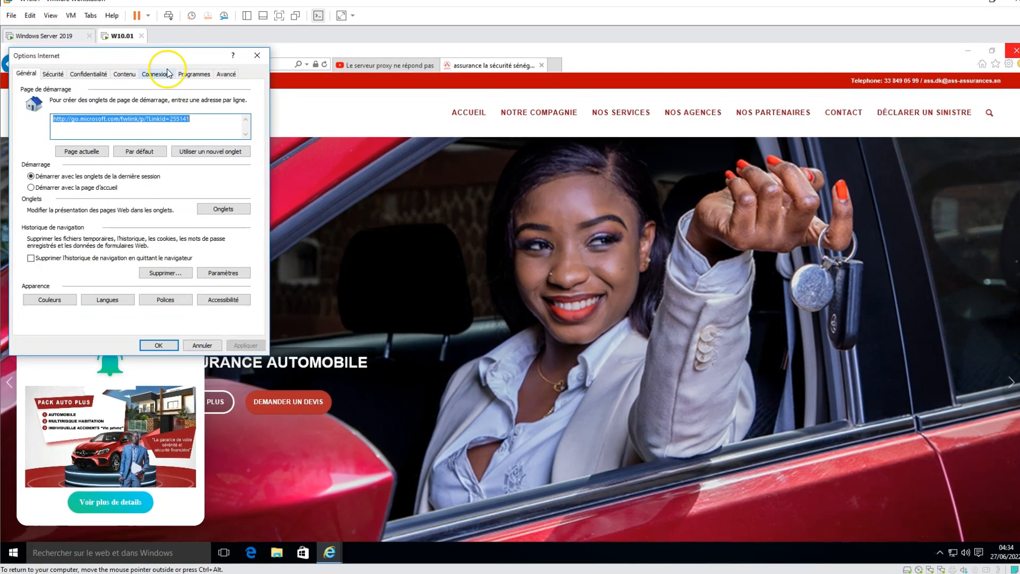
{"action": "left_click", "coordinate": [156, 78]}
{"action": "left_click", "coordinate": [226, 262]}
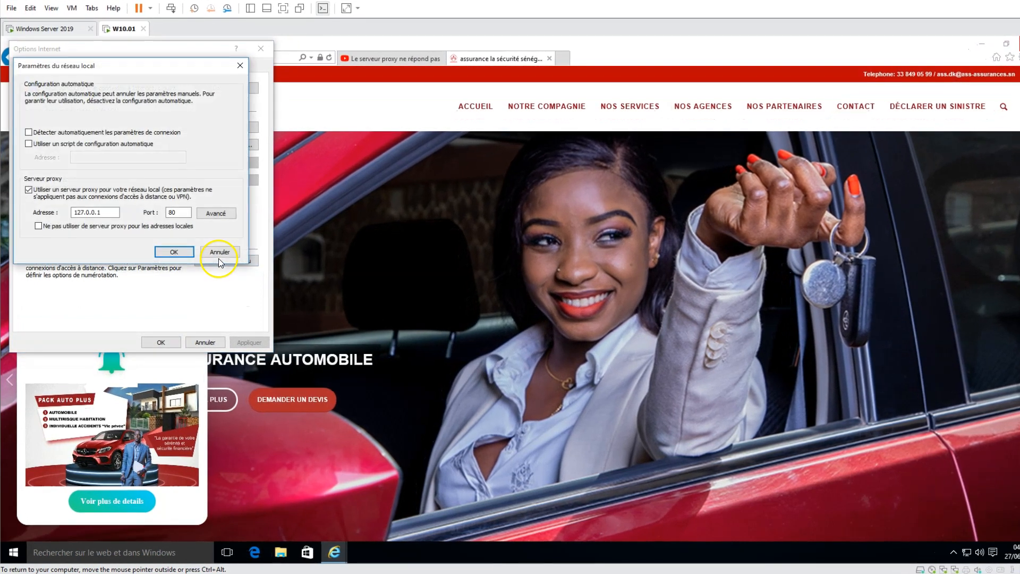
{"action": "left_click", "coordinate": [43, 192]}
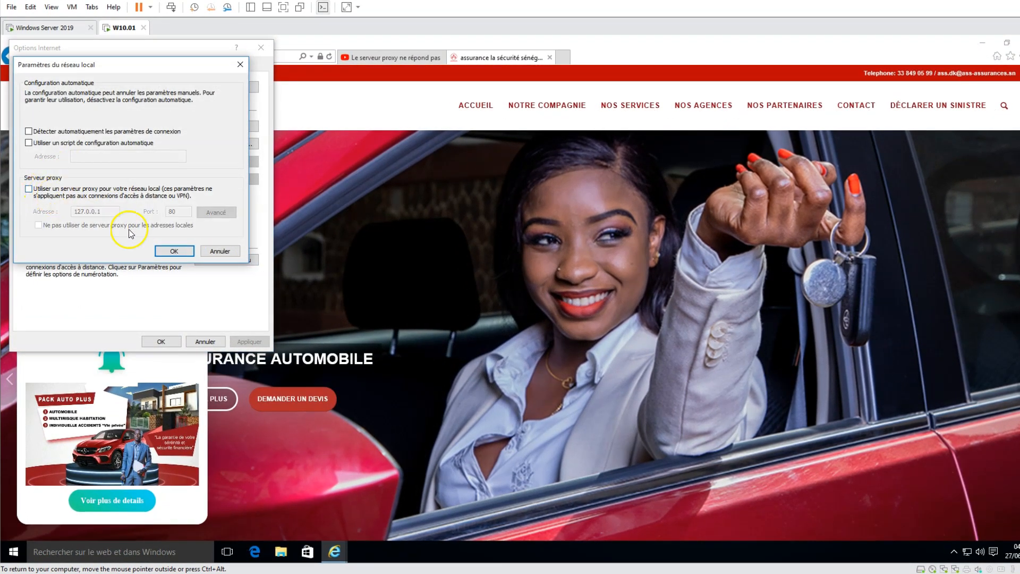
{"action": "left_click", "coordinate": [173, 250]}
{"action": "left_click", "coordinate": [161, 341]}
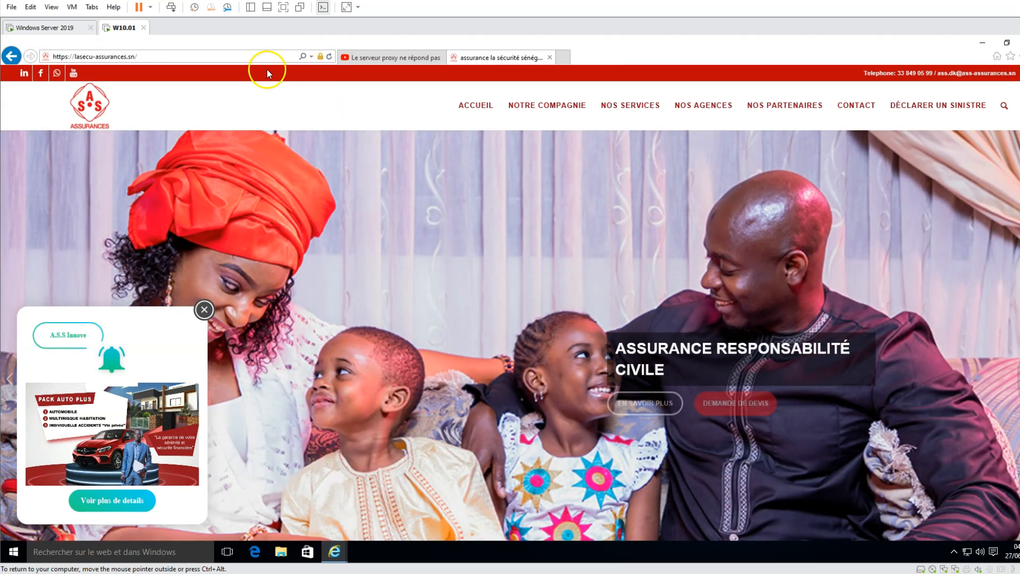
{"action": "left_click", "coordinate": [329, 56]}
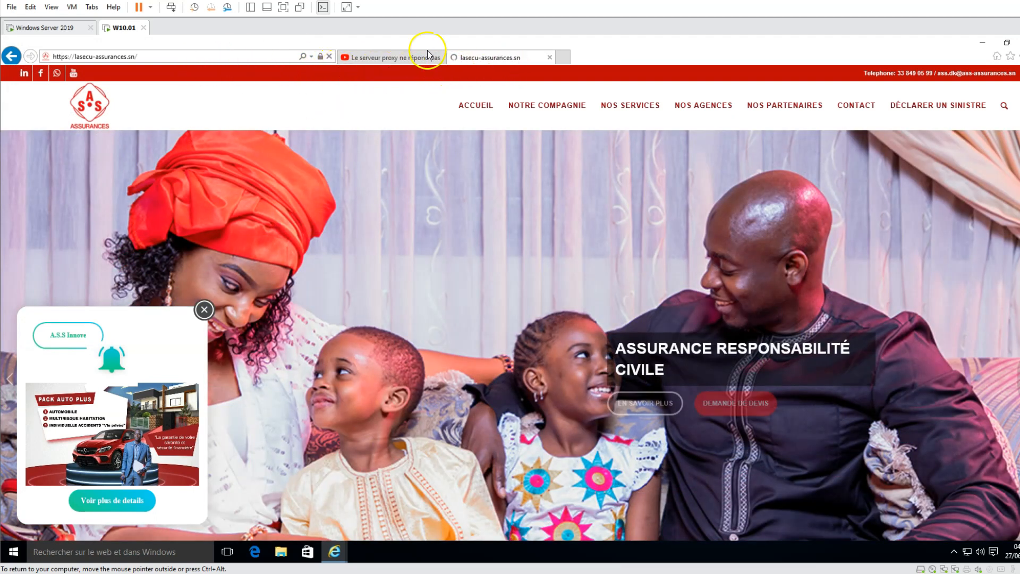
Reload youtube.com in the first tab; it now shows YouTube's update-your-browser page
{"action": "left_click", "coordinate": [395, 59]}
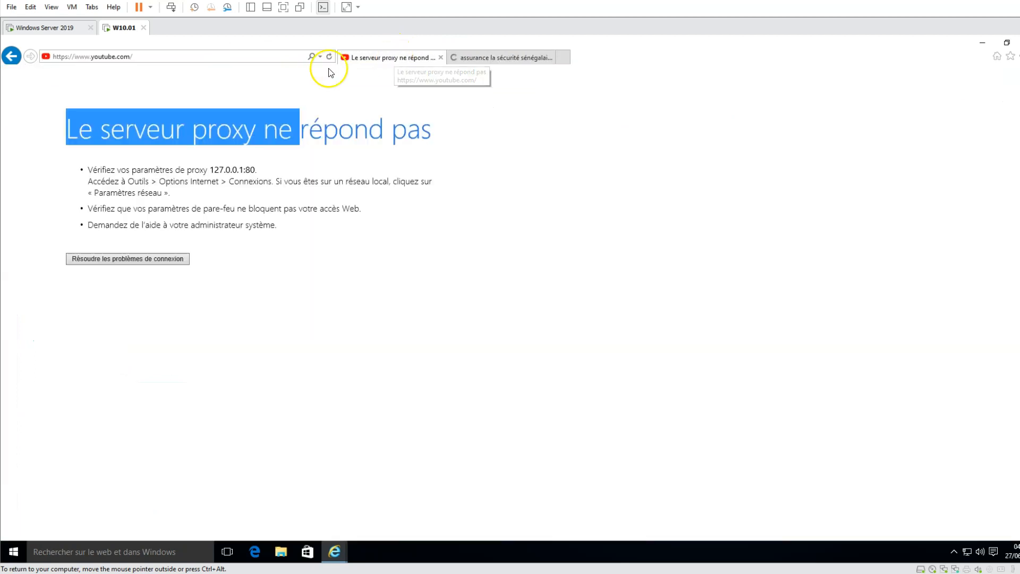
{"action": "left_click", "coordinate": [240, 59]}
{"action": "key", "text": "Return"}
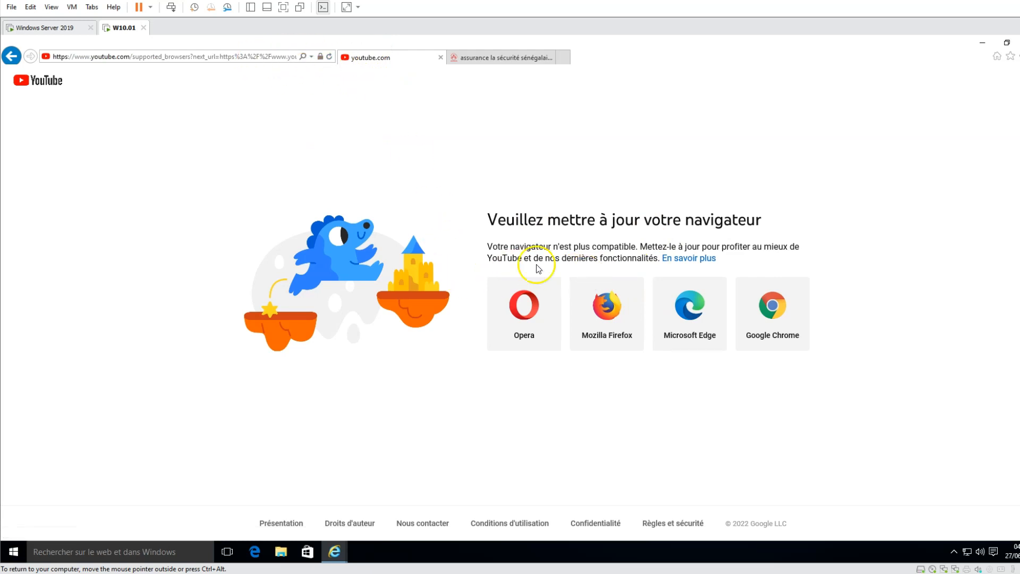
{"action": "left_click_drag", "start_coordinate": [486, 218], "coordinate": [651, 246]}
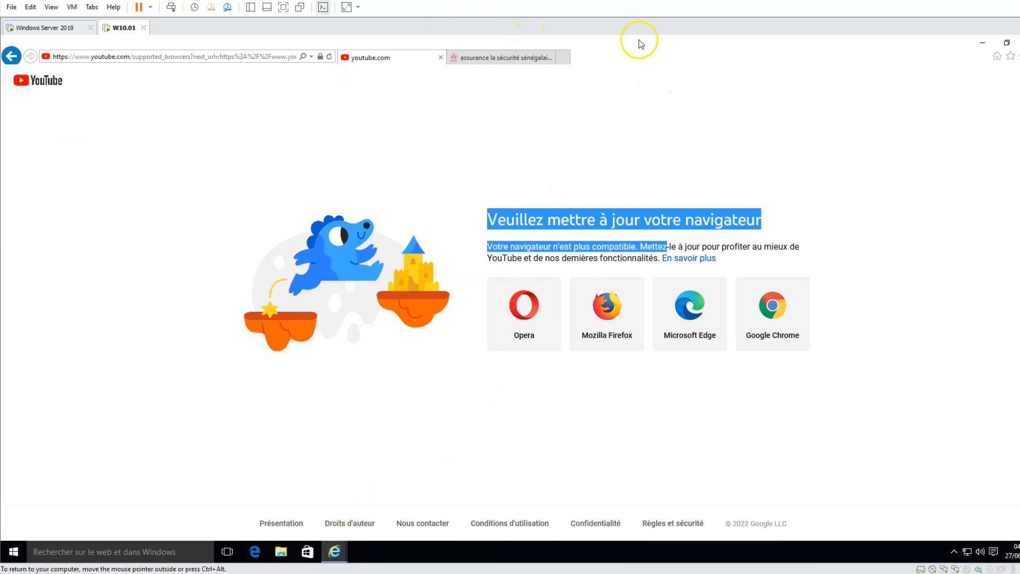
Re-enable the LAN proxy server in Internet Options, then switch to the Windows Server 2019 VM
{"action": "left_click", "coordinate": [1016, 56]}
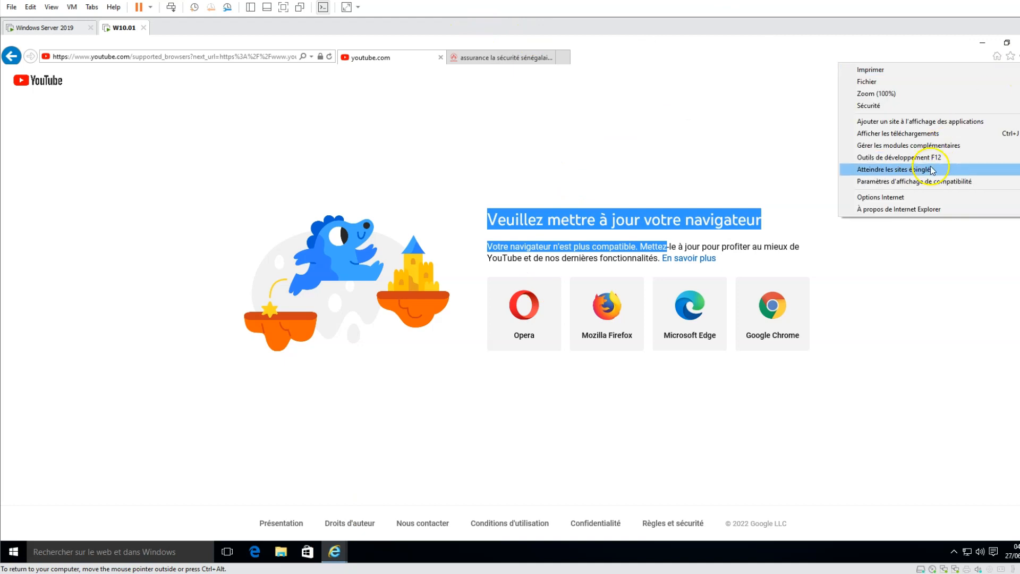
{"action": "left_click", "coordinate": [912, 197]}
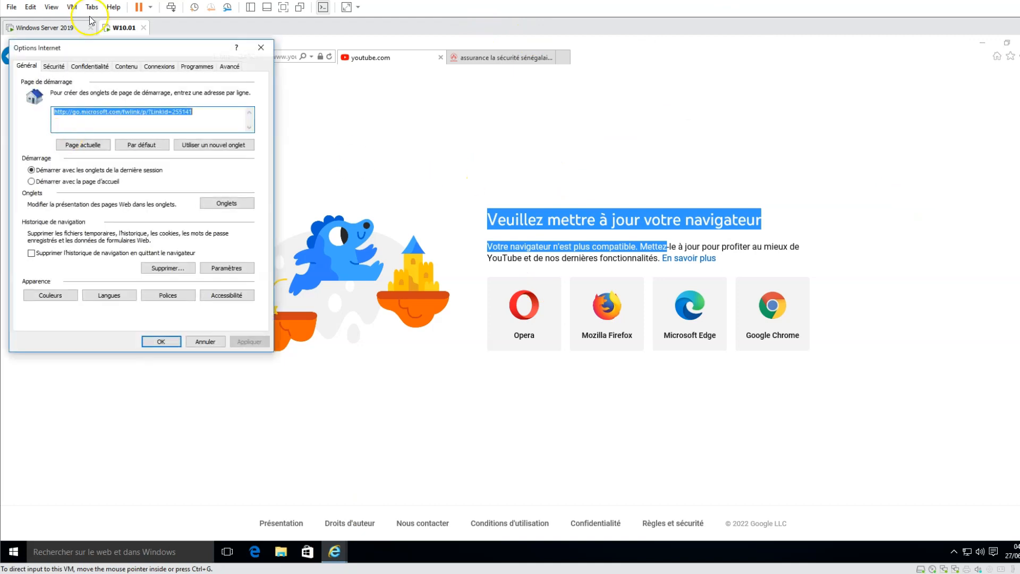
{"action": "left_click", "coordinate": [158, 68]}
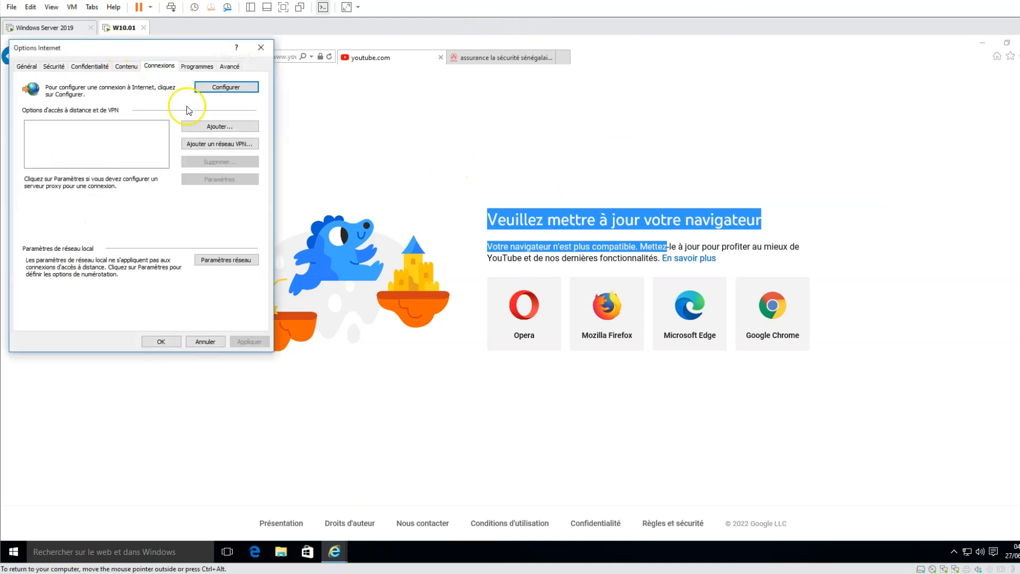
{"action": "left_click", "coordinate": [227, 260]}
{"action": "left_click", "coordinate": [29, 189]}
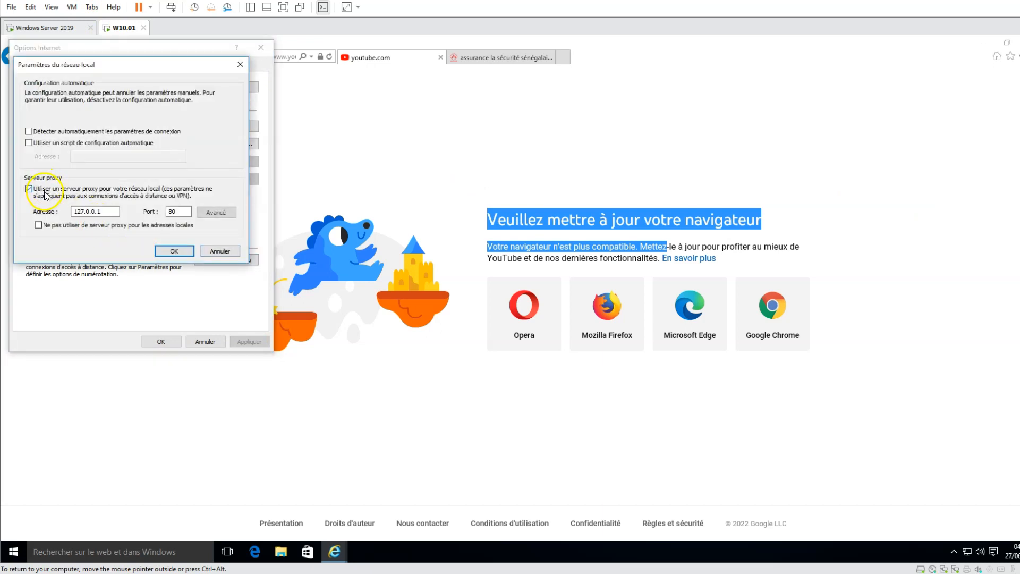
{"action": "left_click", "coordinate": [174, 251]}
{"action": "left_click", "coordinate": [249, 342]}
{"action": "left_click", "coordinate": [161, 341]}
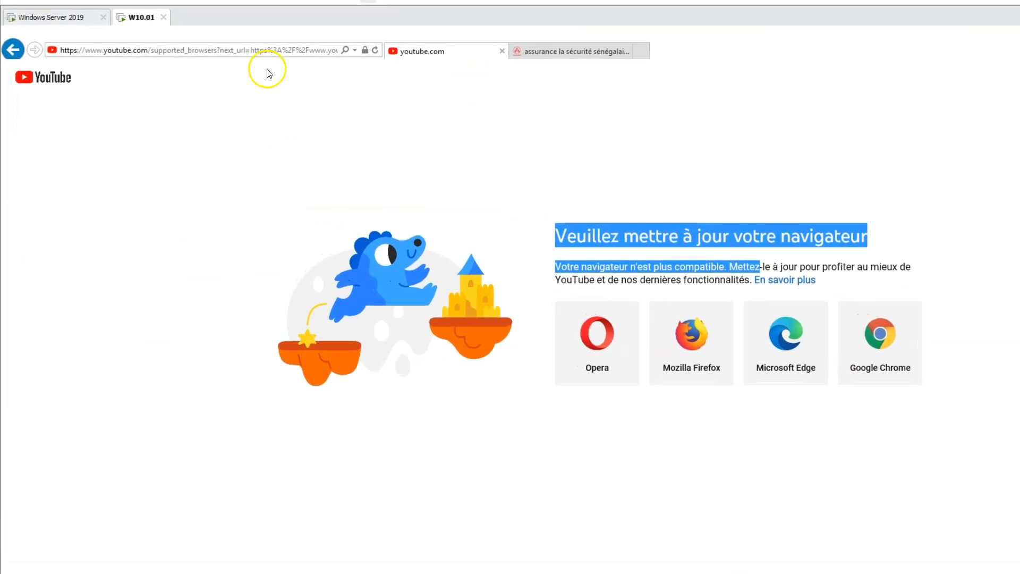
{"action": "left_click", "coordinate": [52, 6]}
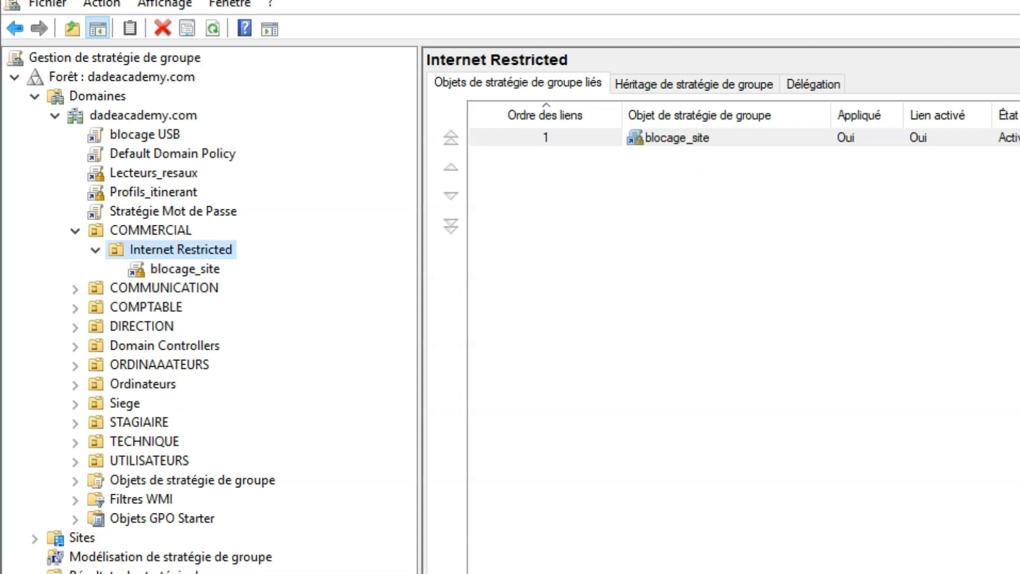
Edit the blocage_site GPO and list User Configuration's Internet Explorer policies, maximized and sorted by name
{"action": "left_click", "coordinate": [175, 270]}
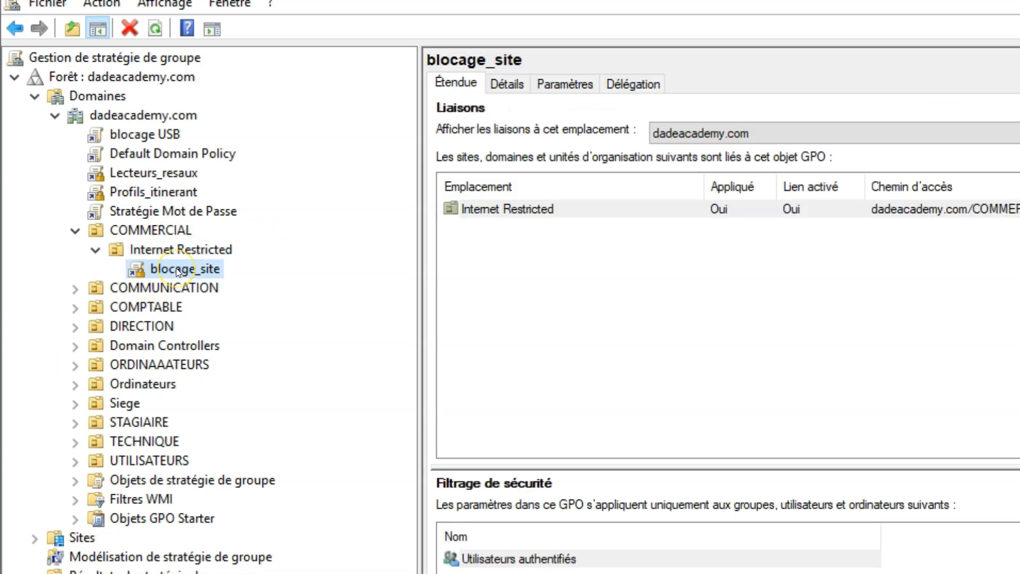
{"action": "right_click", "coordinate": [176, 268]}
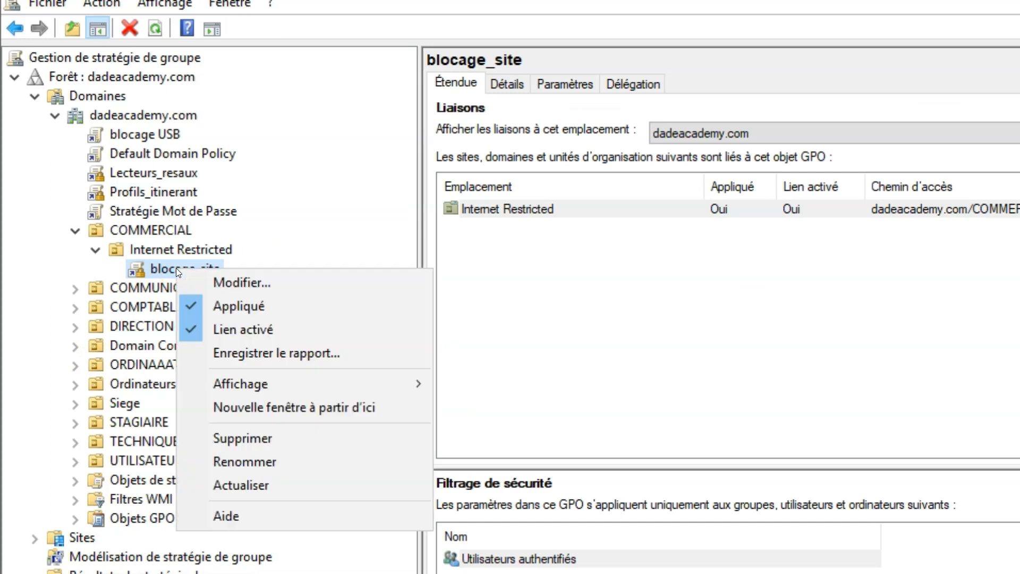
{"action": "left_click", "coordinate": [281, 294]}
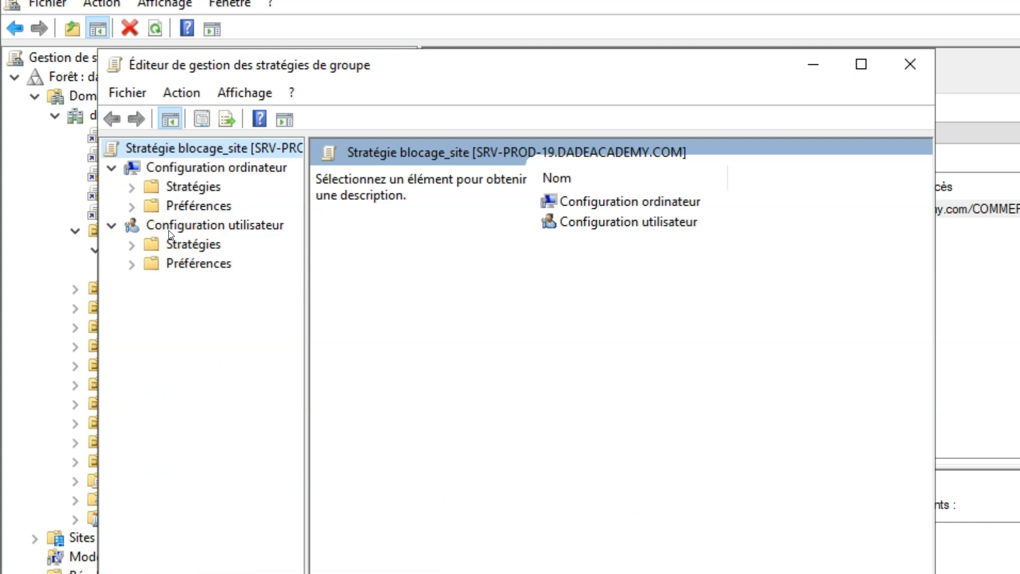
{"action": "left_click", "coordinate": [154, 229]}
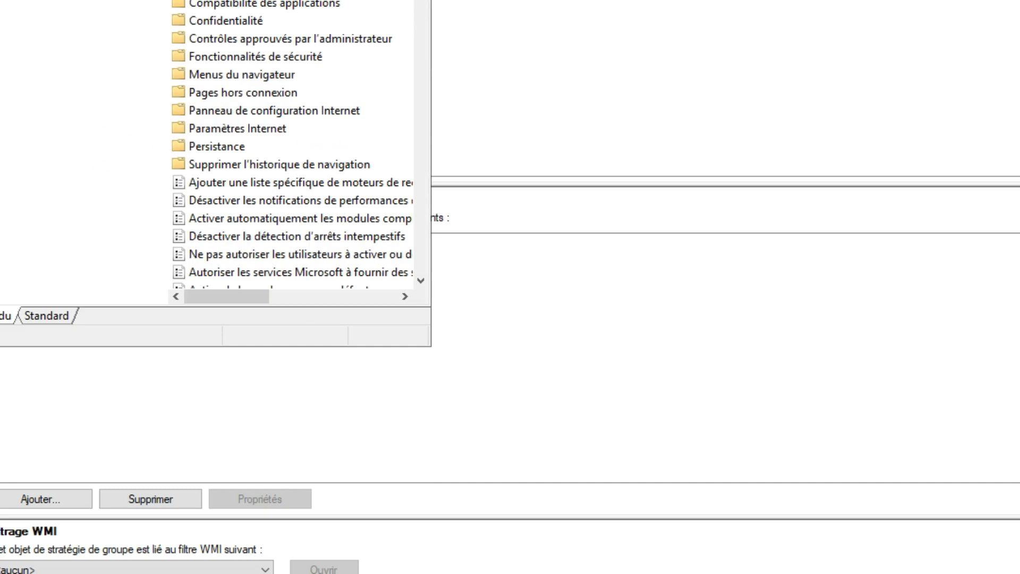
{"action": "left_click", "coordinate": [360, 1]}
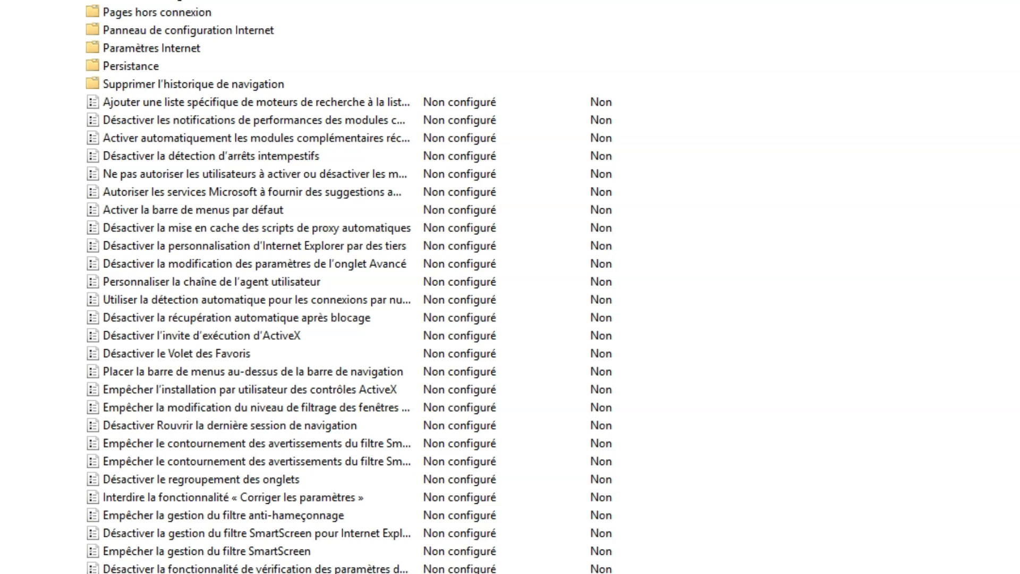
{"action": "left_click", "coordinate": [213, 1]}
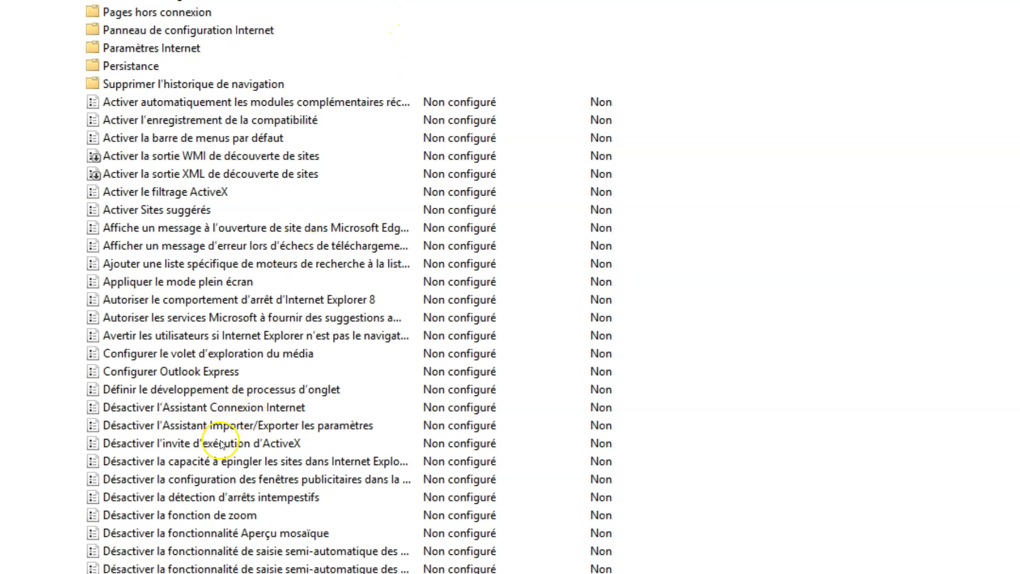
{"action": "scroll", "coordinate": [208, 426], "scroll_direction": "down", "scroll_amount": 1}
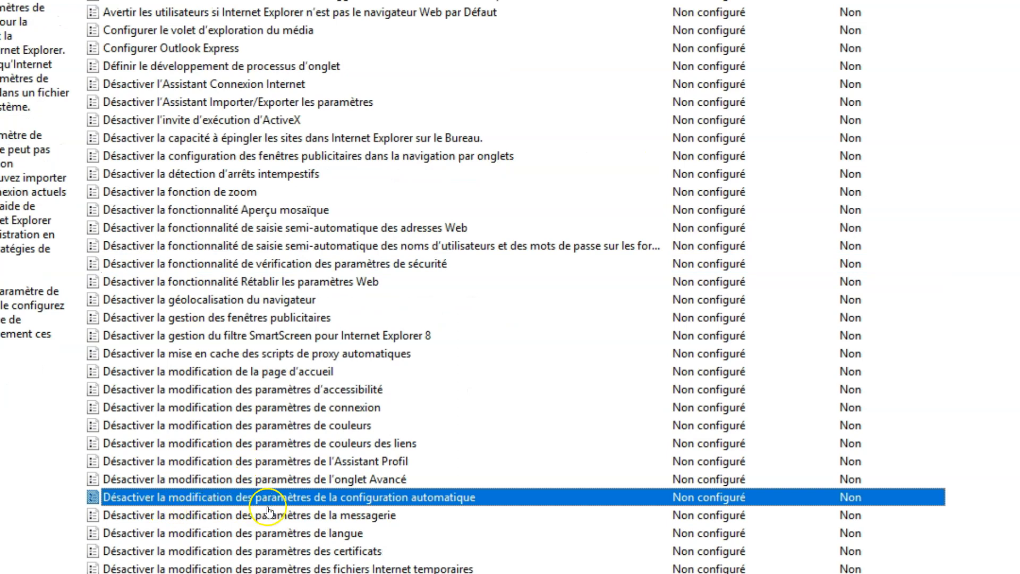
Enable 'Désactiver la modification des paramètres de la configuration automatique'
{"action": "double_click", "coordinate": [410, 497]}
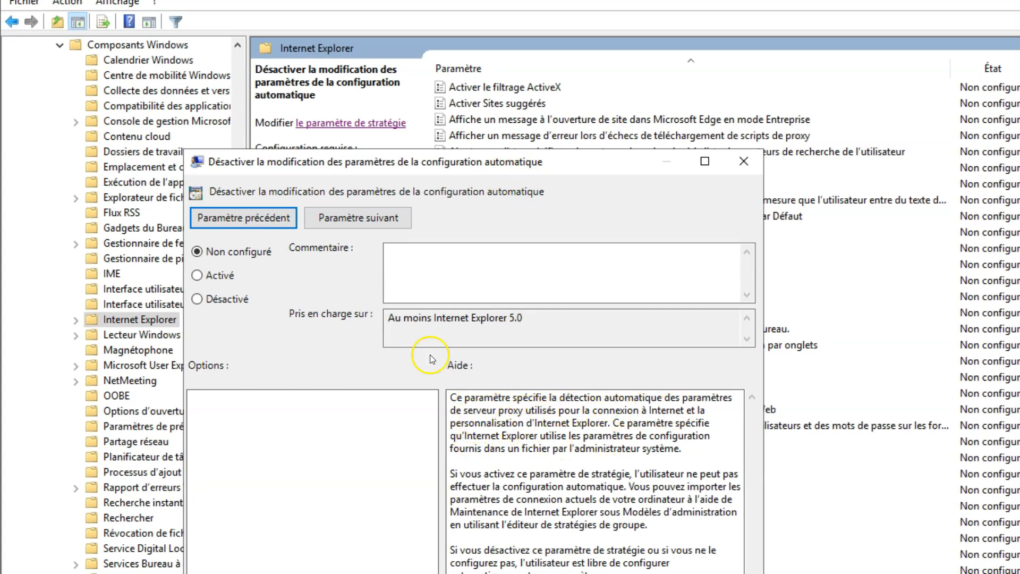
{"action": "left_click", "coordinate": [223, 276]}
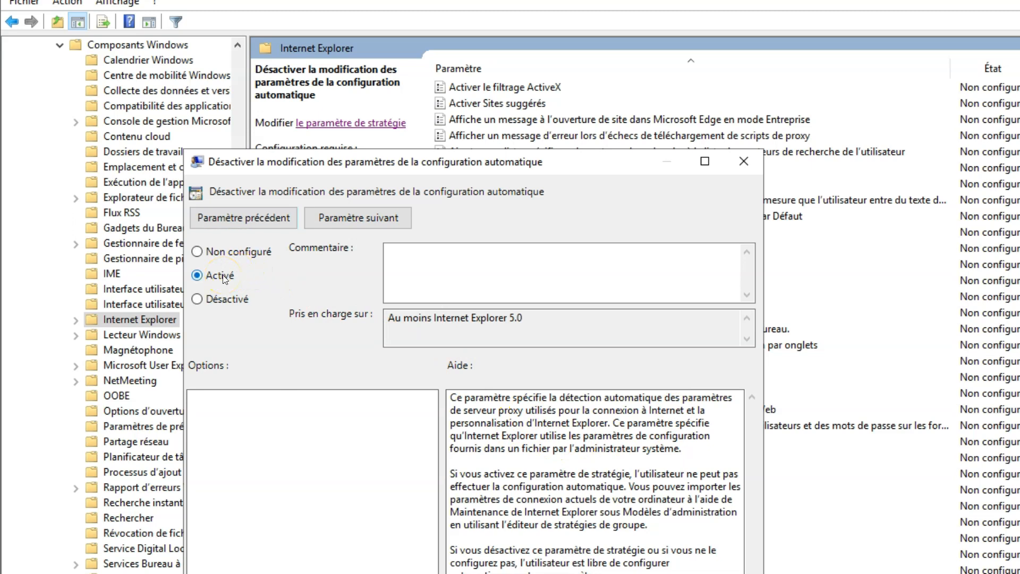
{"action": "key", "text": "alt+a"}
{"action": "key", "text": "Escape"}
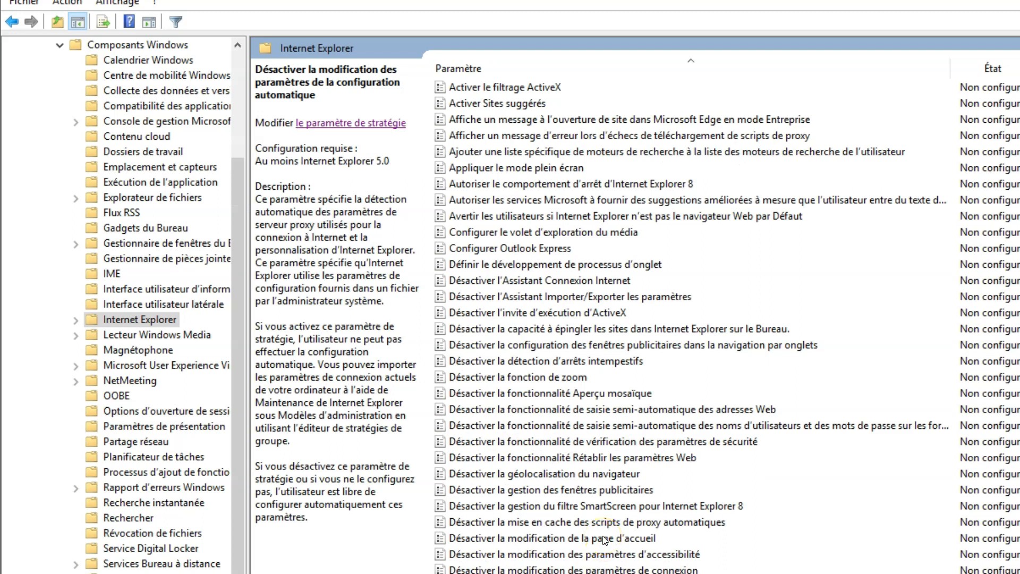
Enable the Internet Explorer policy preventing changes to proxy settings
{"action": "scroll", "coordinate": [529, 351], "scroll_direction": "down", "scroll_amount": 12}
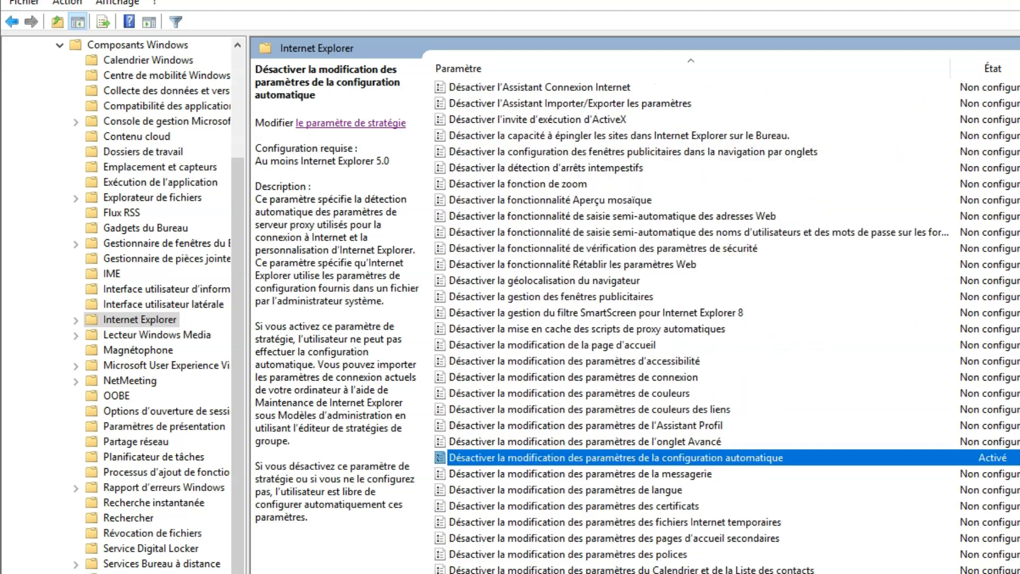
{"action": "left_click", "coordinate": [529, 347]}
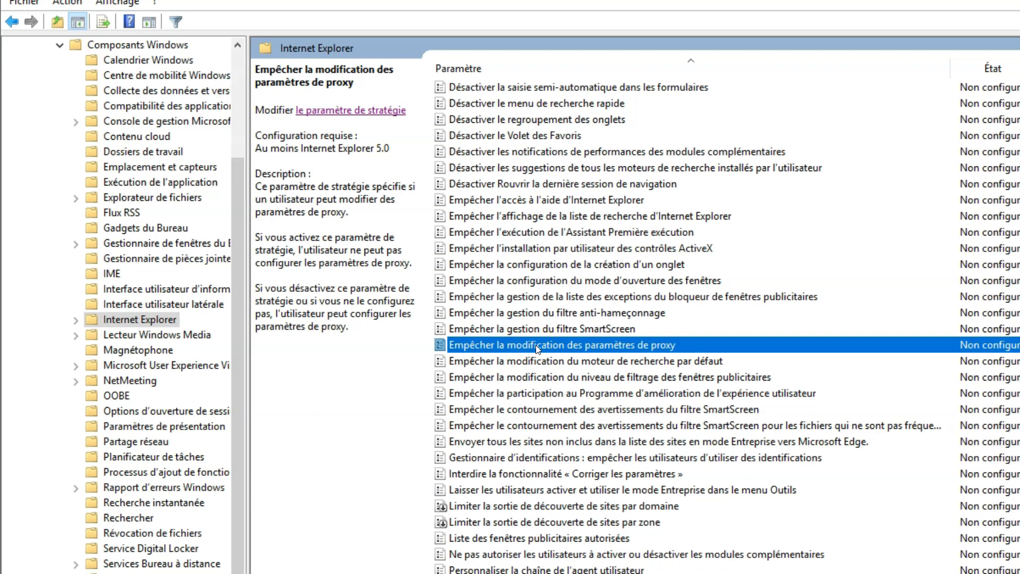
{"action": "double_click", "coordinate": [538, 348]}
{"action": "left_click", "coordinate": [79, 125]}
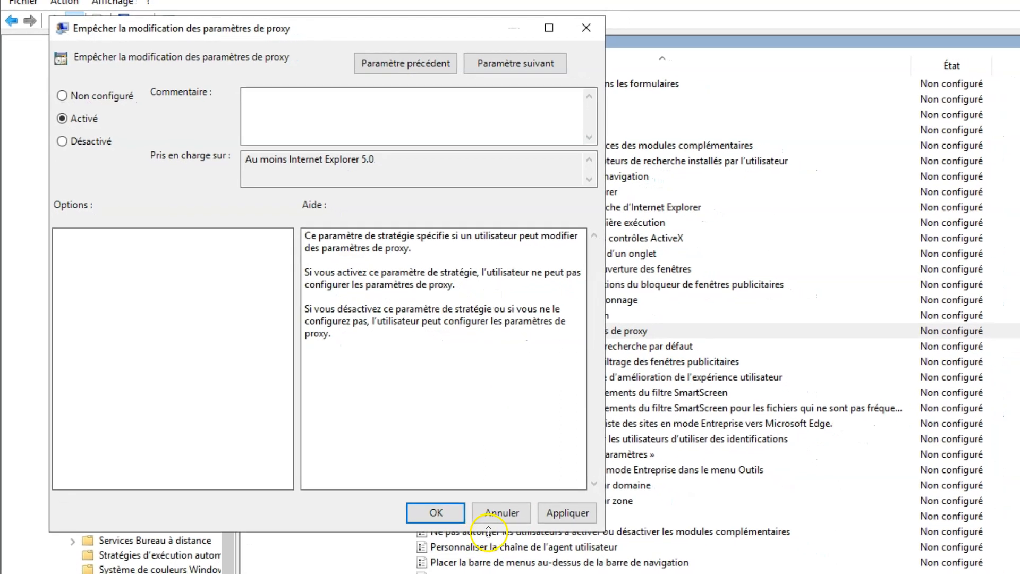
{"action": "left_click", "coordinate": [568, 512]}
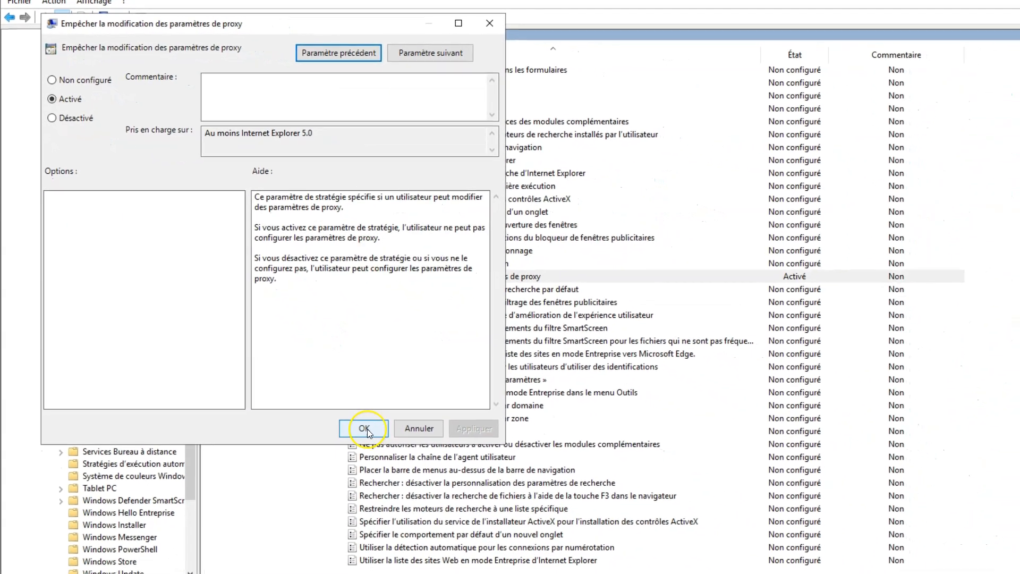
{"action": "left_click", "coordinate": [365, 429]}
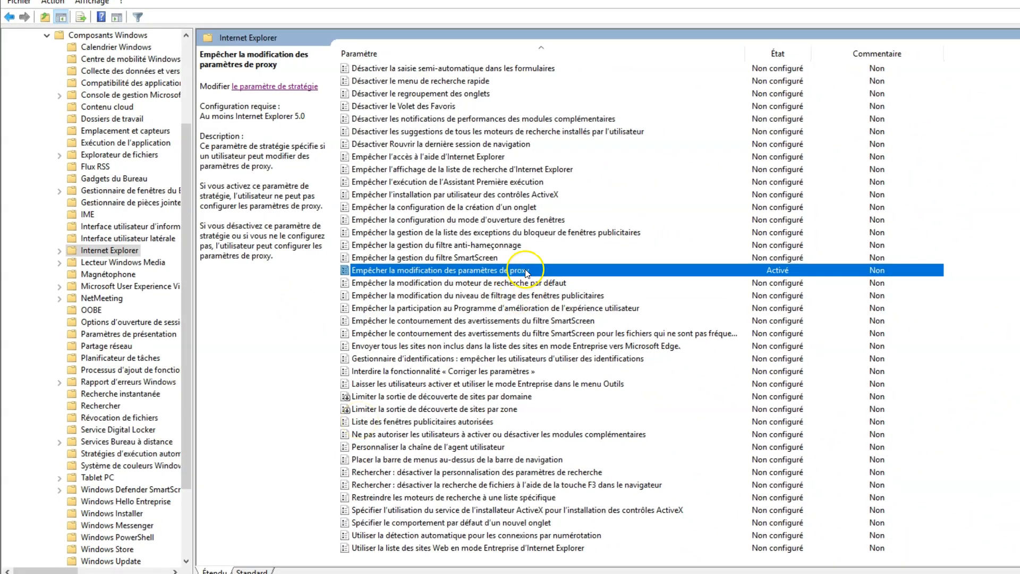
Sort the policy list by name, then by state, to review the enabled policies
{"action": "scroll", "coordinate": [523, 260], "scroll_direction": "up", "scroll_amount": 11}
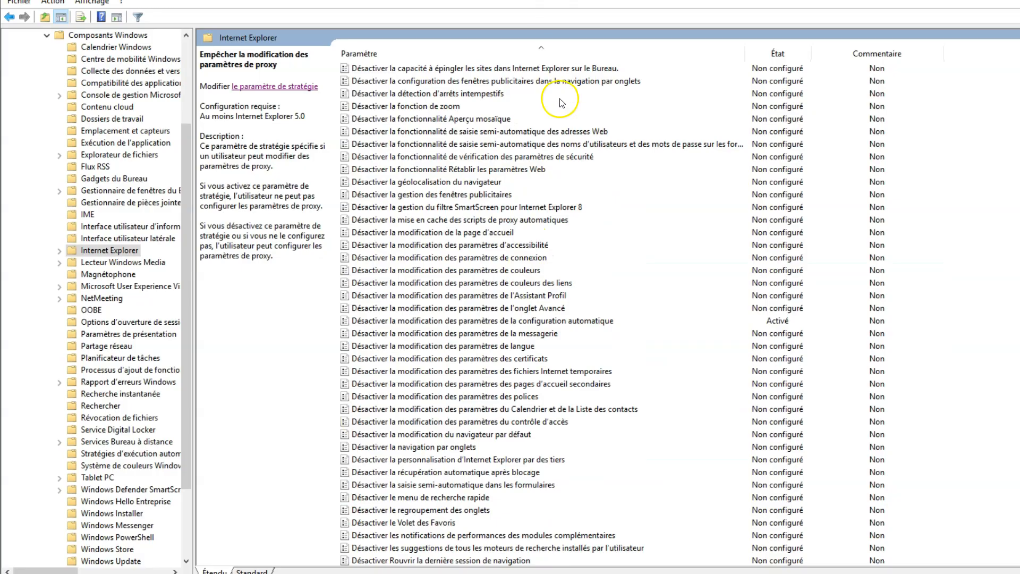
{"action": "left_click", "coordinate": [537, 47]}
{"action": "scroll", "coordinate": [566, 226], "scroll_direction": "up", "scroll_amount": 5}
{"action": "scroll", "coordinate": [566, 227], "scroll_direction": "up", "scroll_amount": 6}
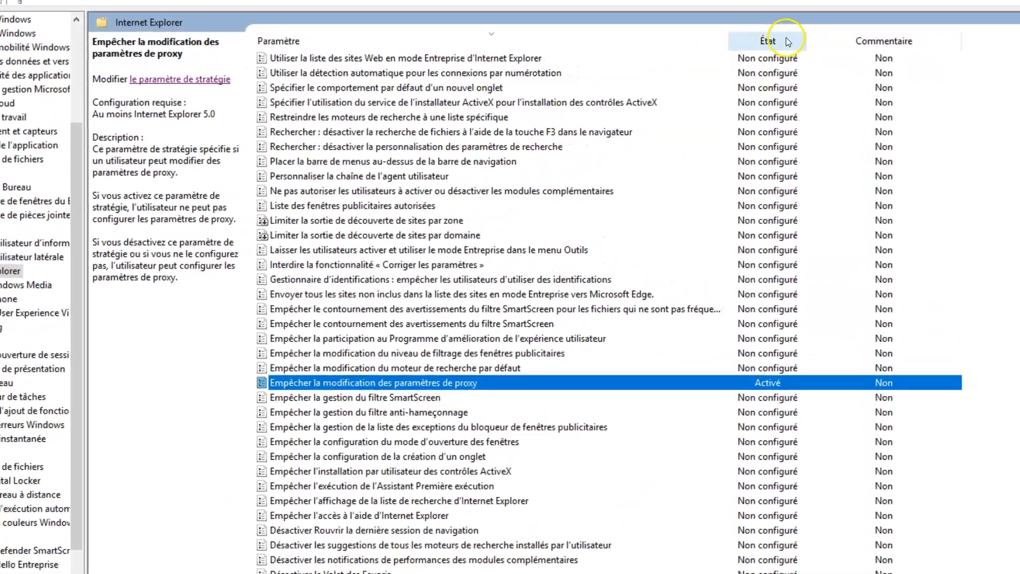
{"action": "left_click", "coordinate": [786, 38]}
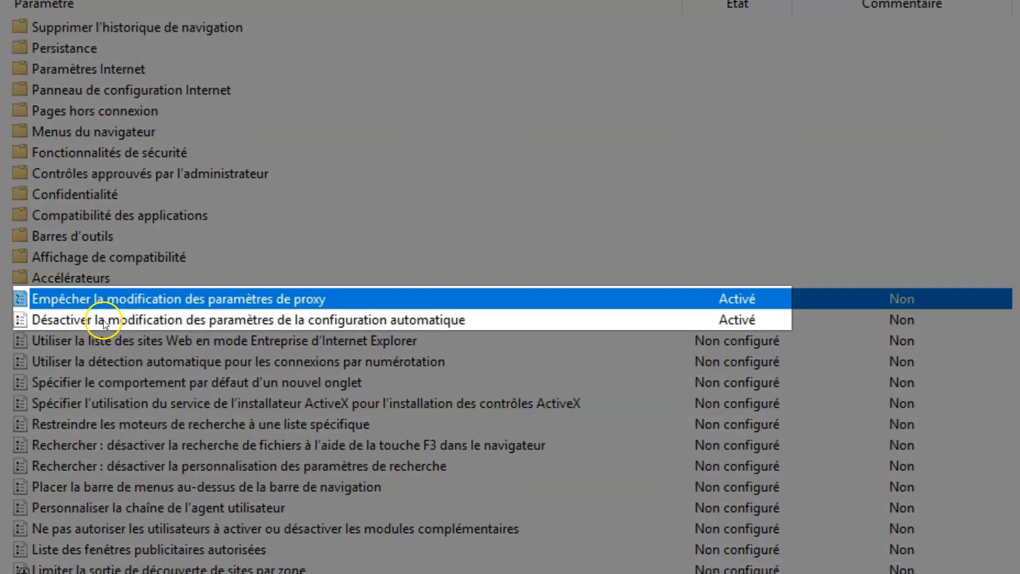
{"action": "left_click", "coordinate": [130, 315]}
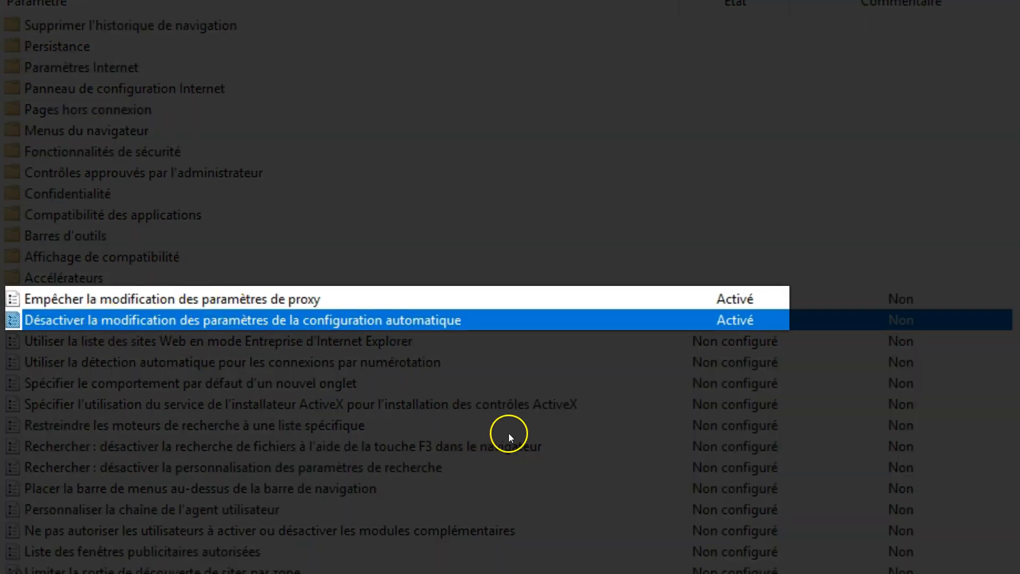
On the client, load youtube.com and facebook.com to confirm the proxy blocks them, then open the insurance tab
{"action": "left_click", "coordinate": [308, 384]}
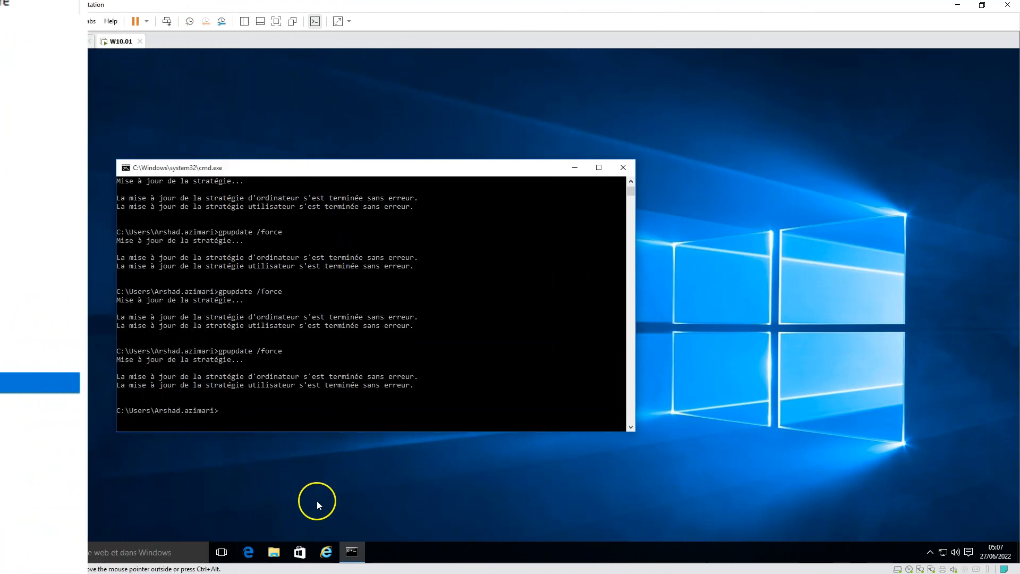
{"action": "left_click", "coordinate": [329, 554]}
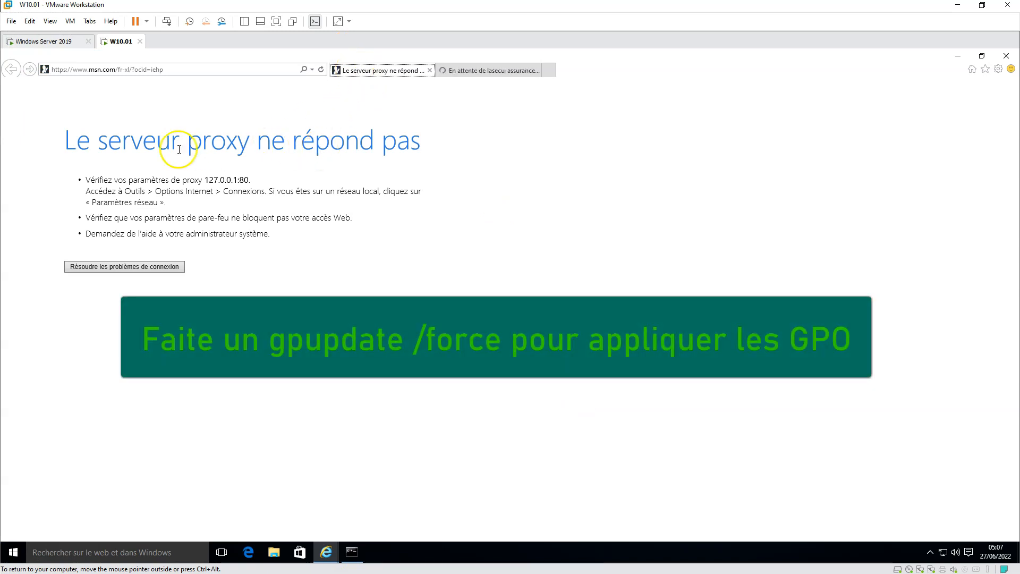
{"action": "left_click", "coordinate": [259, 73]}
{"action": "type", "text": "youtube.com"}
{"action": "key", "text": "Return"}
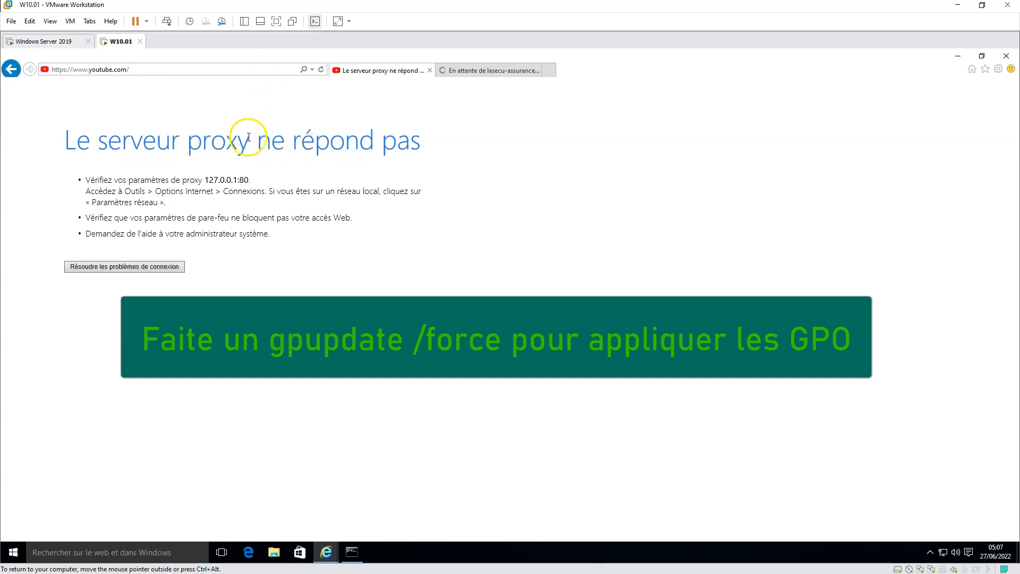
{"action": "left_click", "coordinate": [189, 71]}
{"action": "type", "text": "facebook.com"}
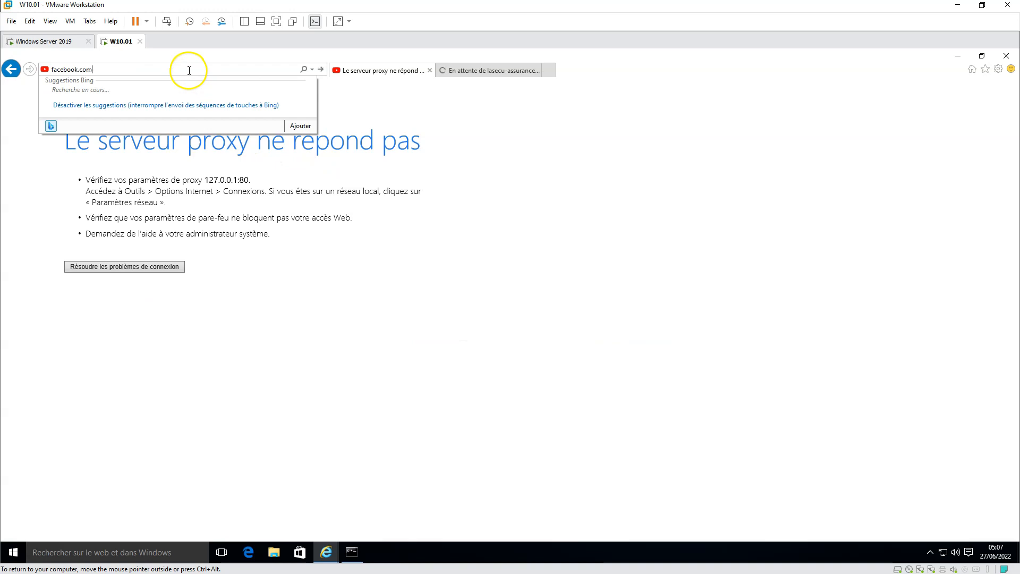
{"action": "key", "text": "Return"}
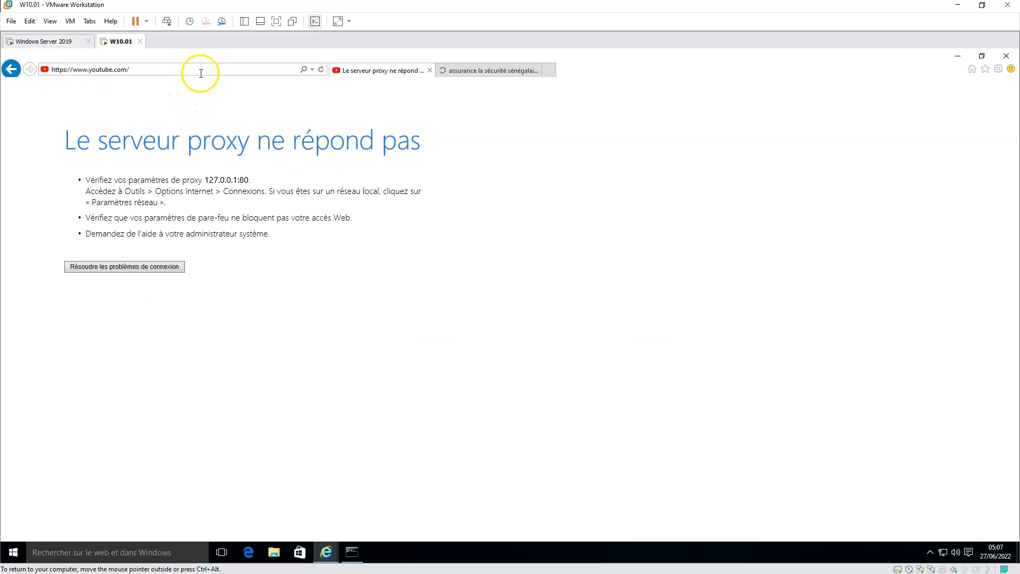
{"action": "left_click", "coordinate": [511, 72]}
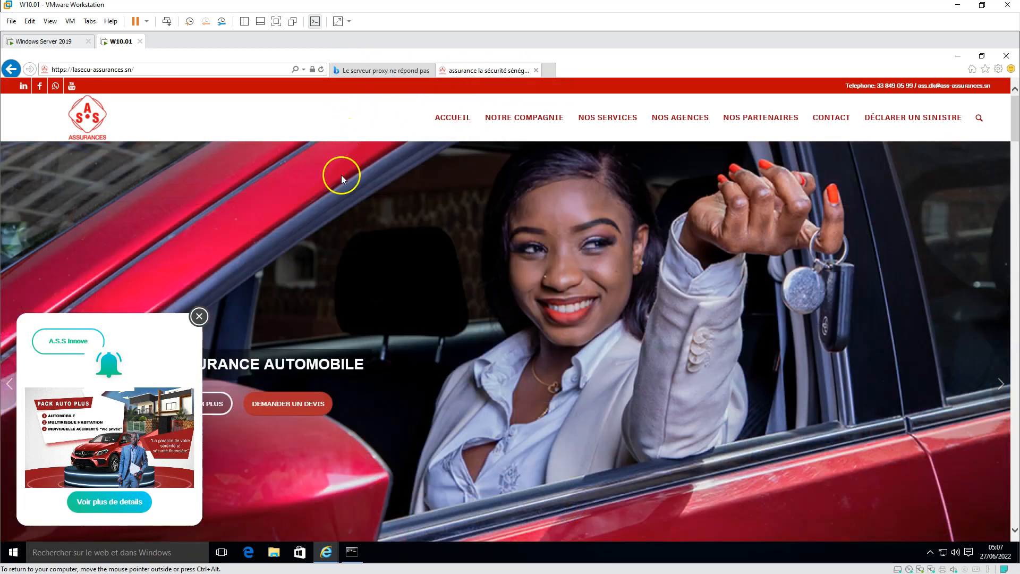
Scroll down lasecu-assurances.sn, turn the product video's volume up to full, and pause it
{"action": "scroll", "coordinate": [340, 179], "scroll_direction": "down", "scroll_amount": 15}
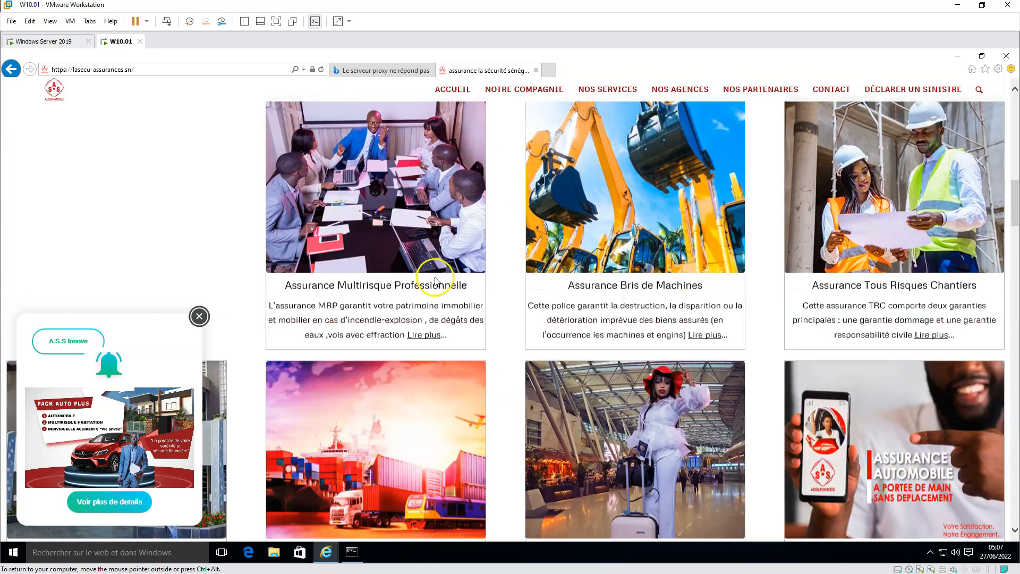
{"action": "scroll", "coordinate": [450, 283], "scroll_direction": "down", "scroll_amount": 10}
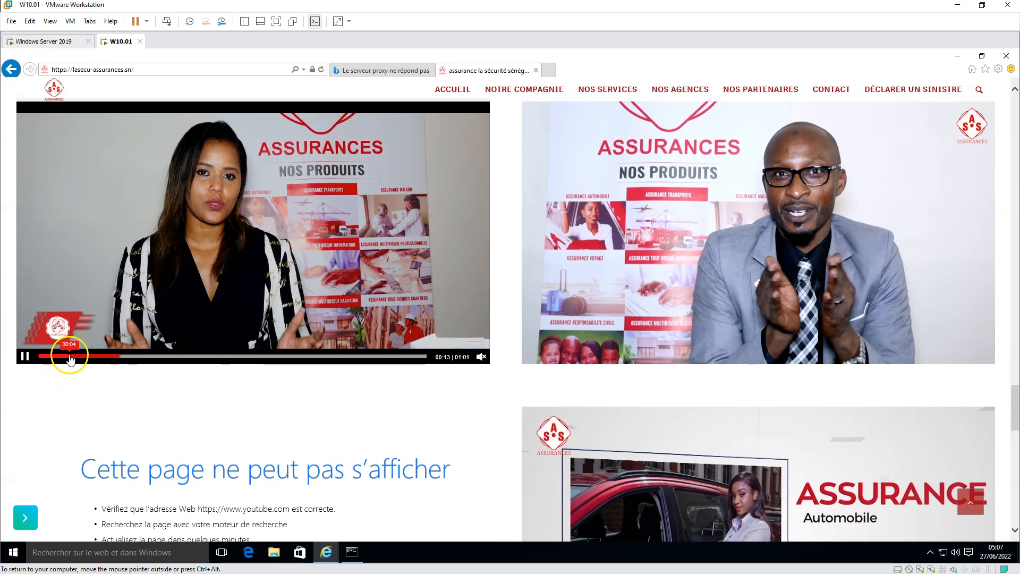
{"action": "mouse_move", "coordinate": [480, 350]}
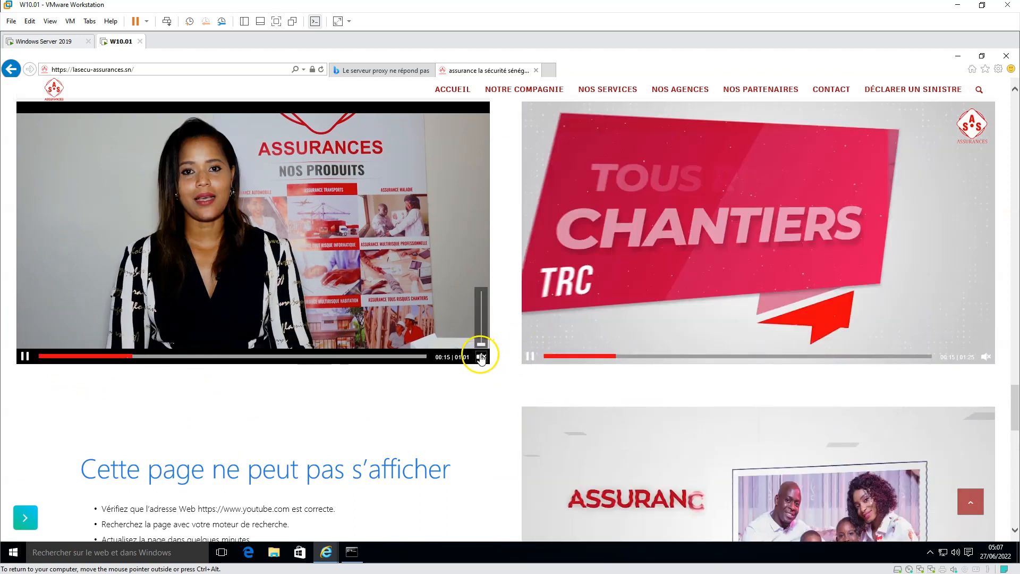
{"action": "left_click_drag", "start_coordinate": [482, 344], "coordinate": [482, 286]}
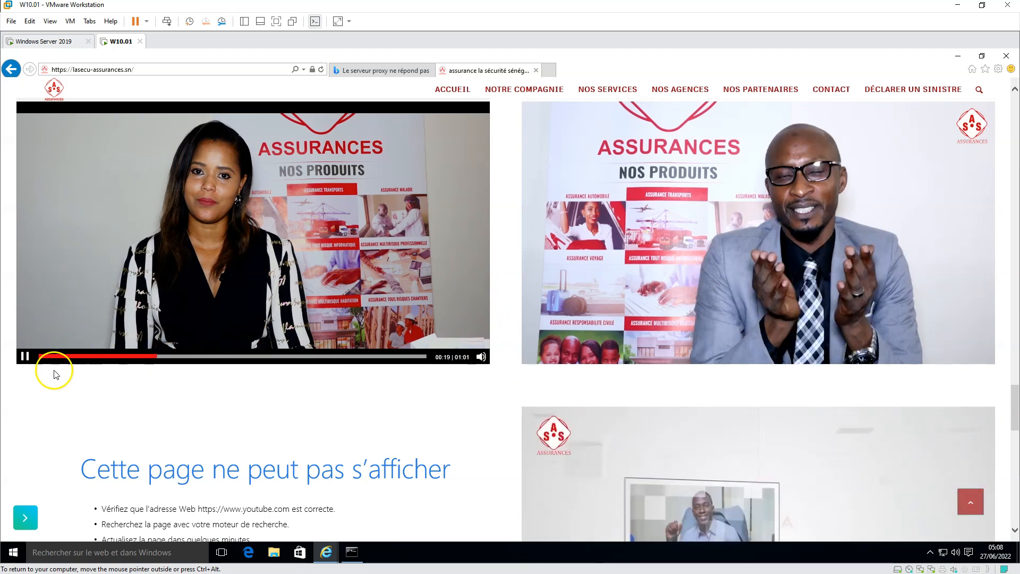
{"action": "left_click", "coordinate": [21, 356]}
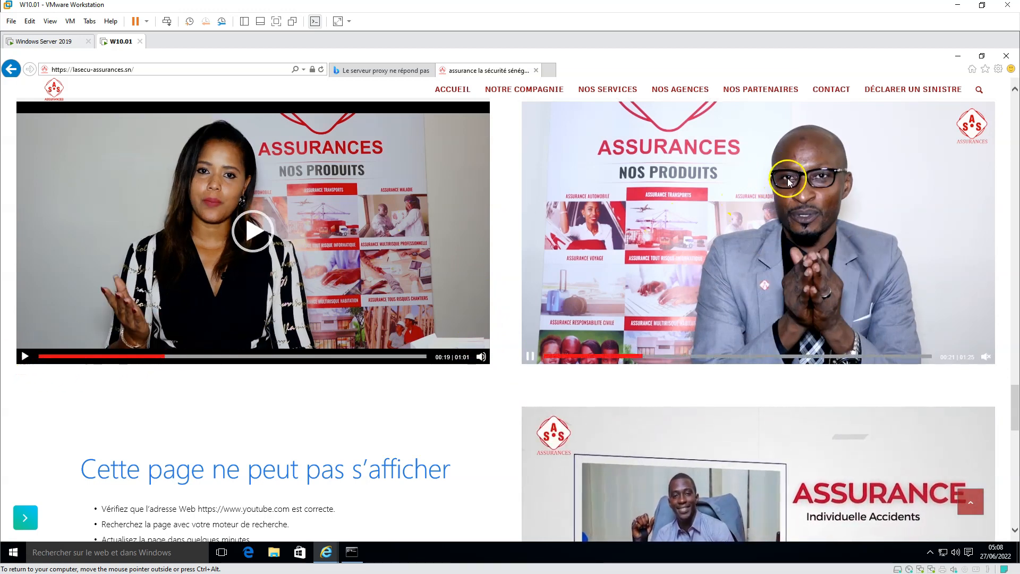
Show Internet Explorer's Tools settings list from the gear icon
{"action": "scroll", "coordinate": [948, 292], "scroll_direction": "down", "scroll_amount": 10}
{"action": "scroll", "coordinate": [948, 293], "scroll_direction": "up", "scroll_amount": 10}
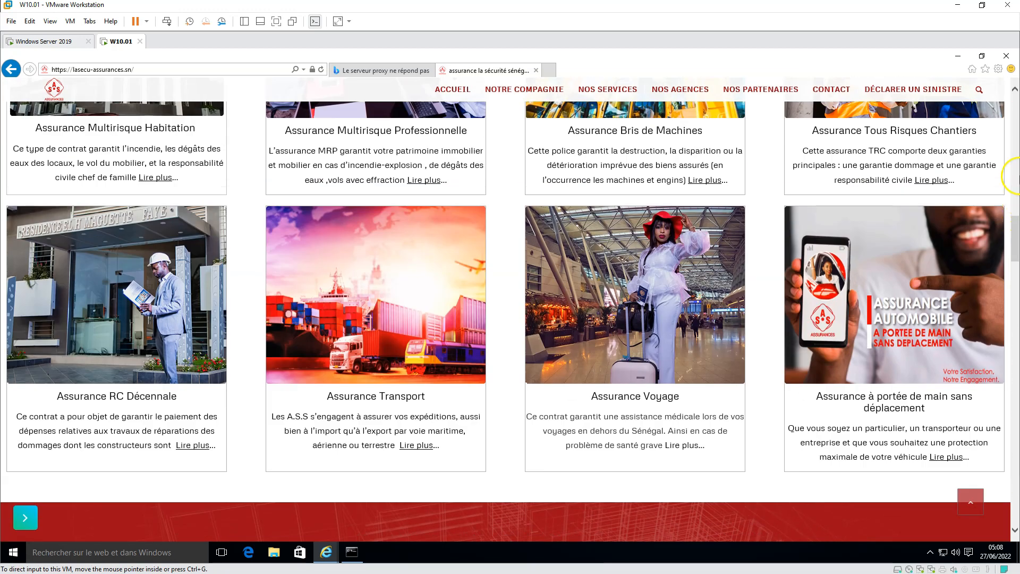
{"action": "left_click", "coordinate": [999, 68]}
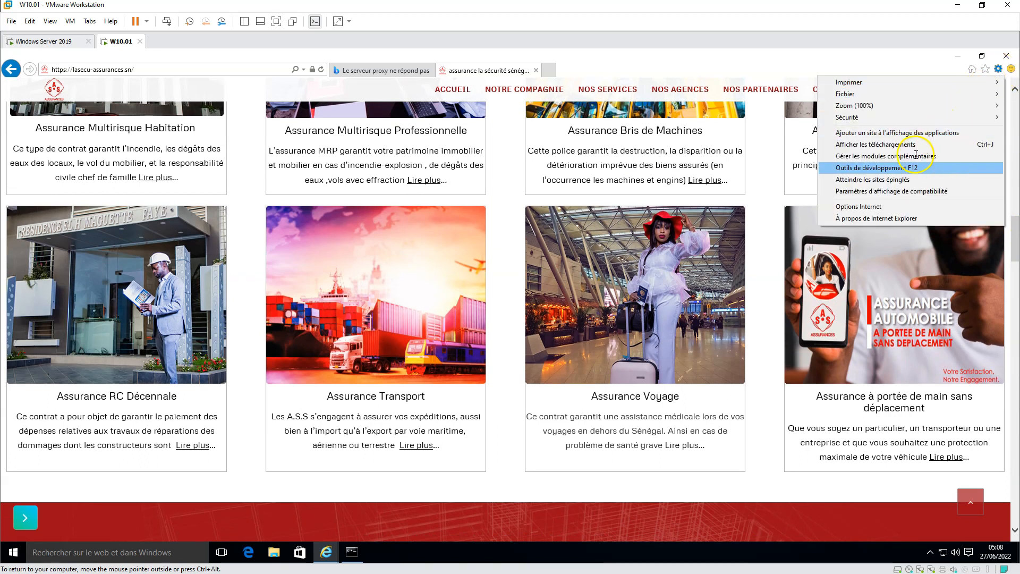
Check in Internet Options' LAN settings that the proxy 127.0.0.1:80 is greyed out
{"action": "left_click", "coordinate": [878, 207]}
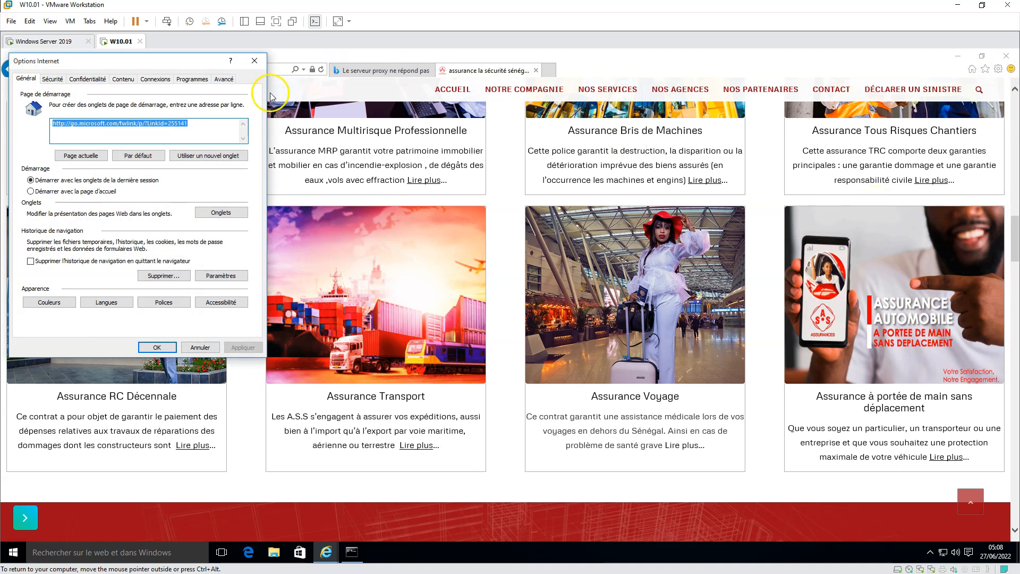
{"action": "left_click", "coordinate": [152, 79]}
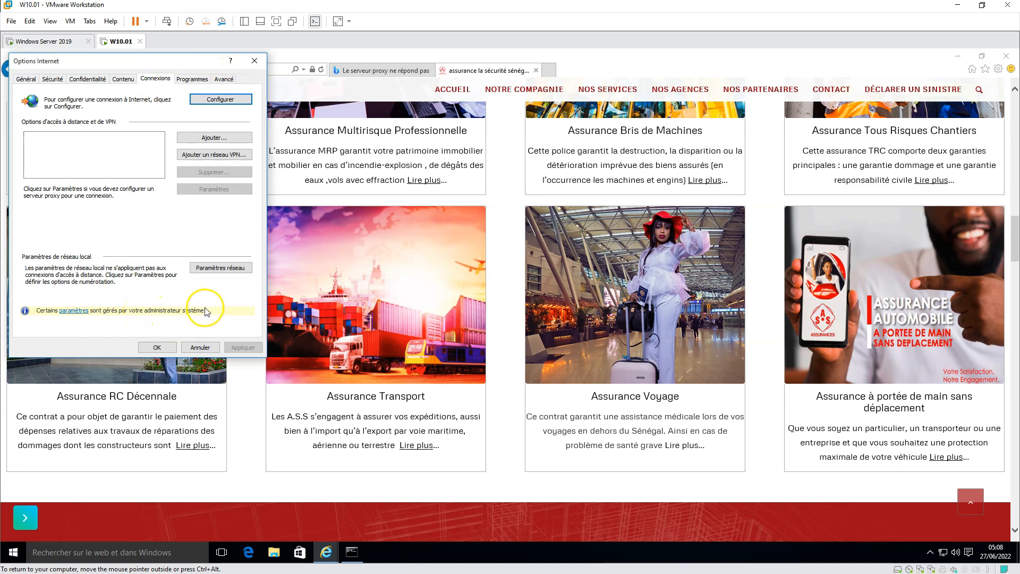
{"action": "left_click", "coordinate": [221, 268]}
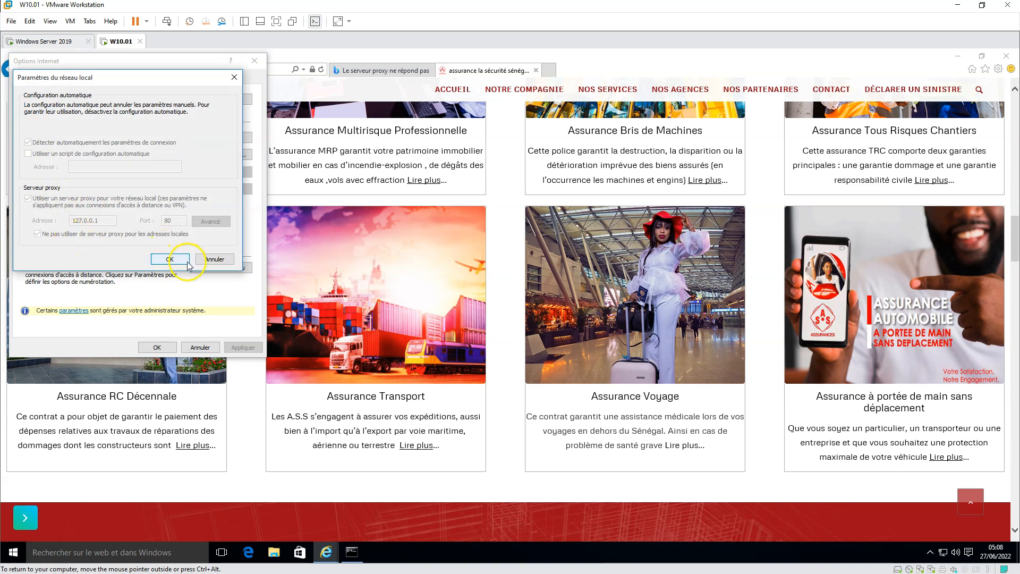
{"action": "left_click", "coordinate": [170, 259]}
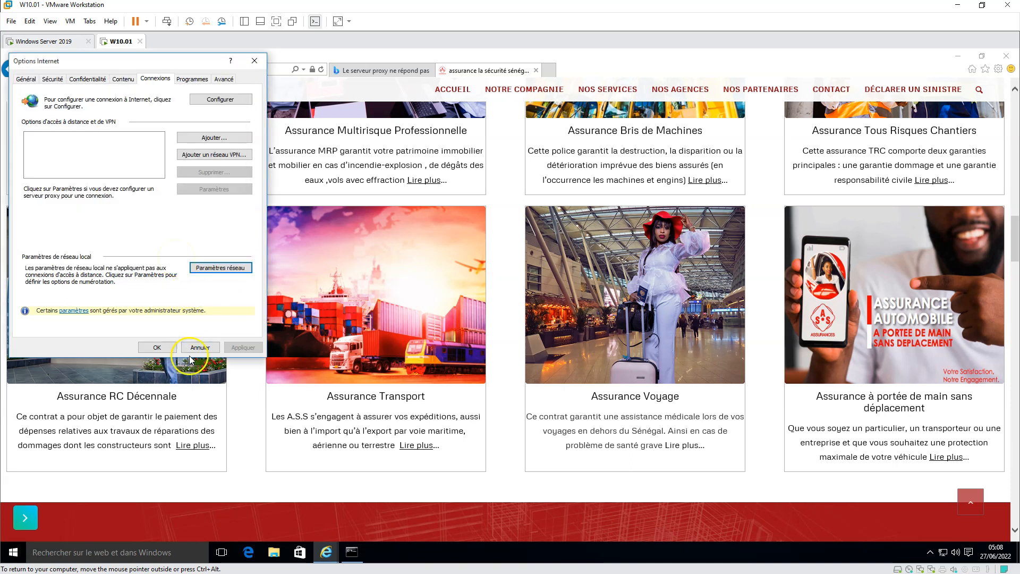
Close Internet Options, load seneweb.com in a new tab, and dismiss the search error
{"action": "left_click", "coordinate": [162, 348]}
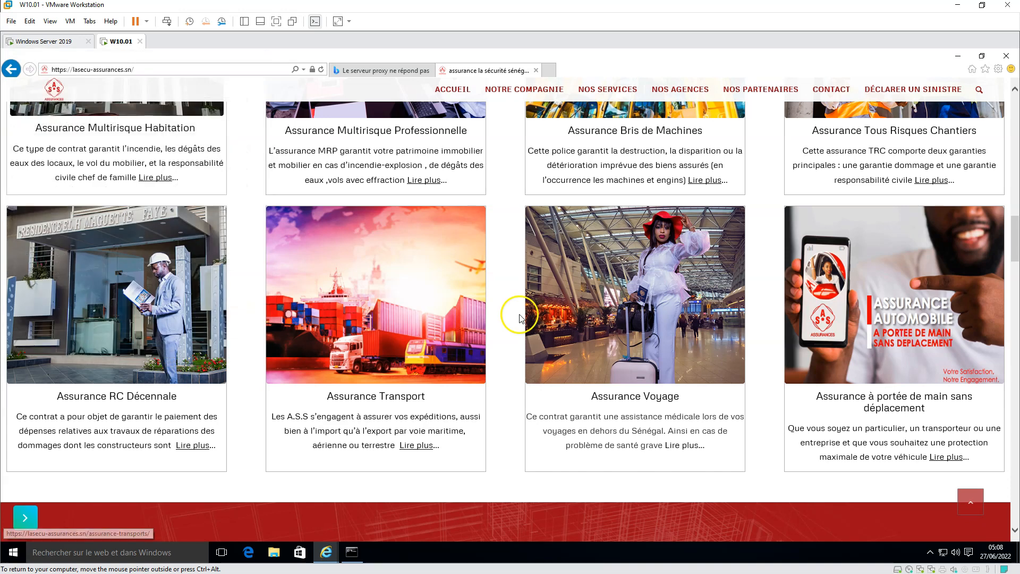
{"action": "scroll", "coordinate": [518, 314], "scroll_direction": "up", "scroll_amount": 10}
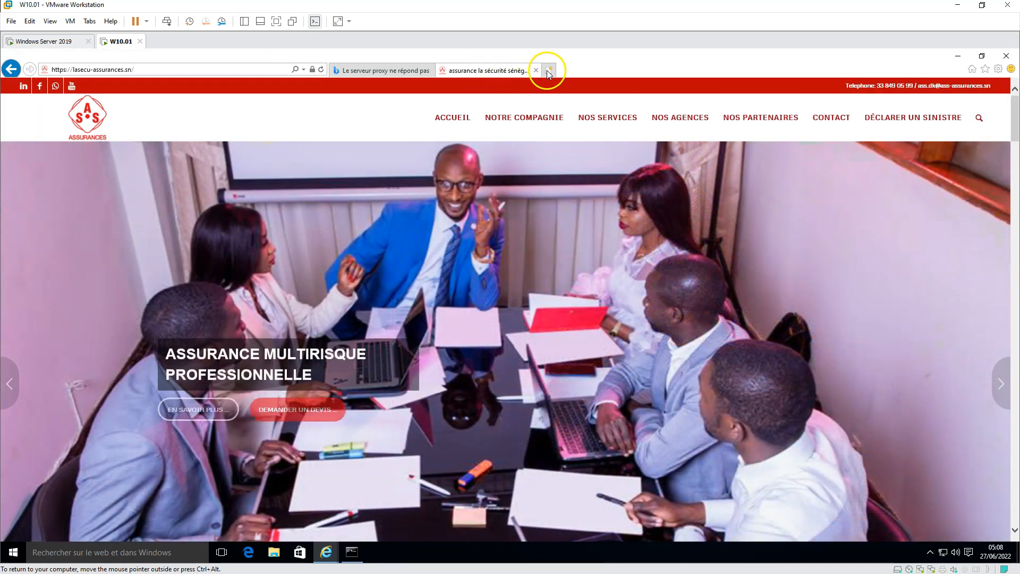
{"action": "left_click", "coordinate": [549, 70]}
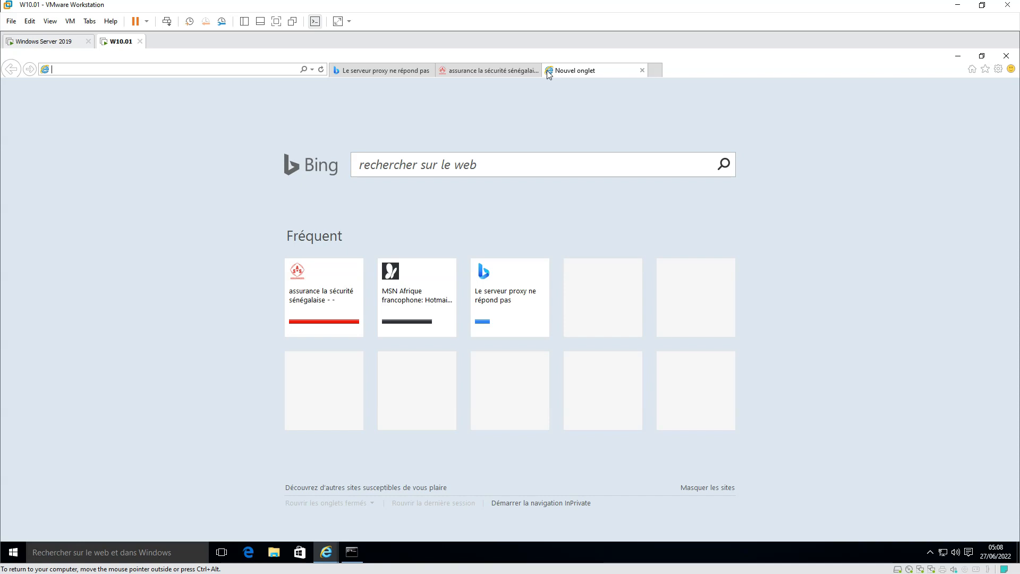
{"action": "type", "text": "enew"}
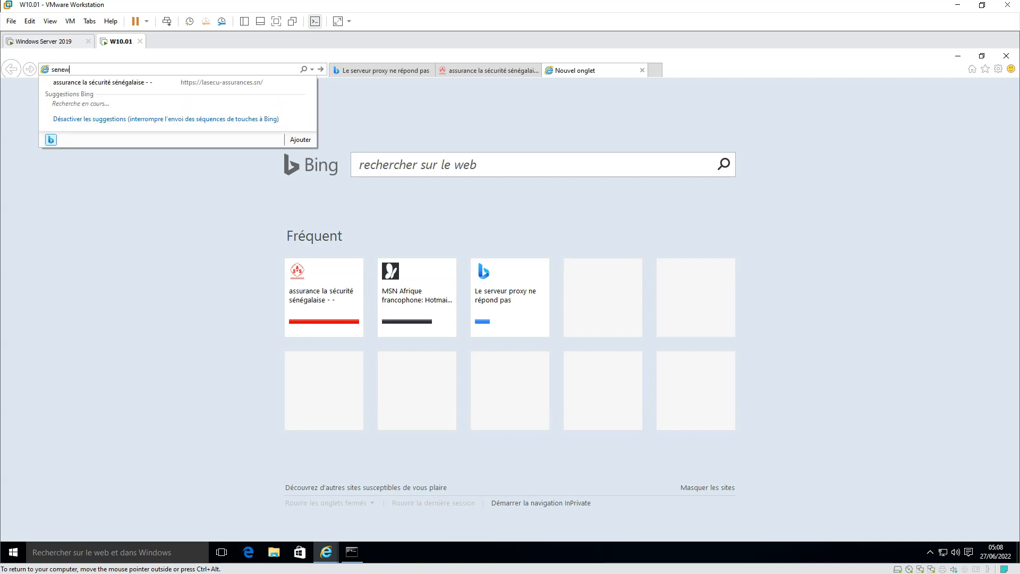
{"action": "type", "text": "eb.com"}
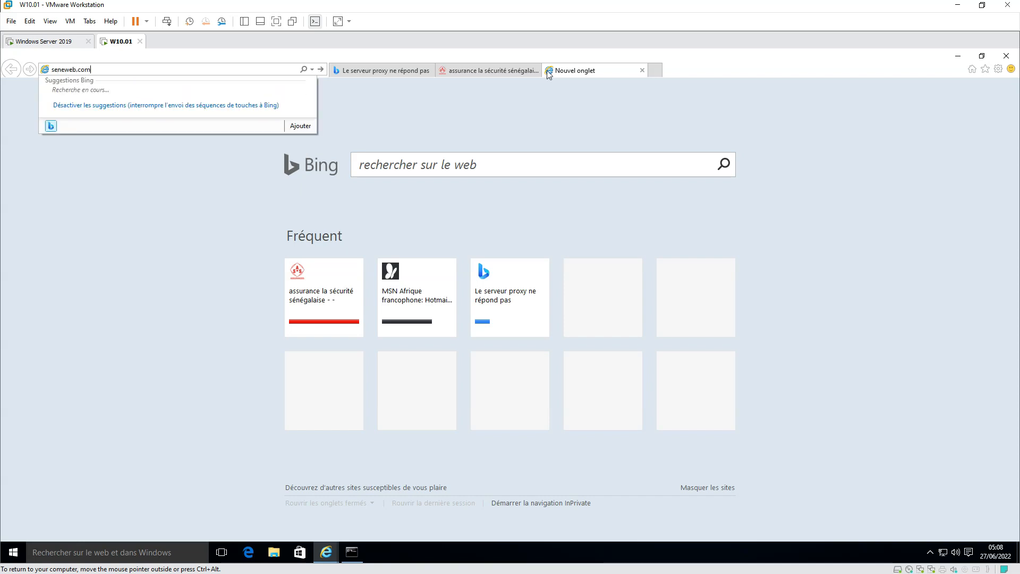
{"action": "key", "text": "Return"}
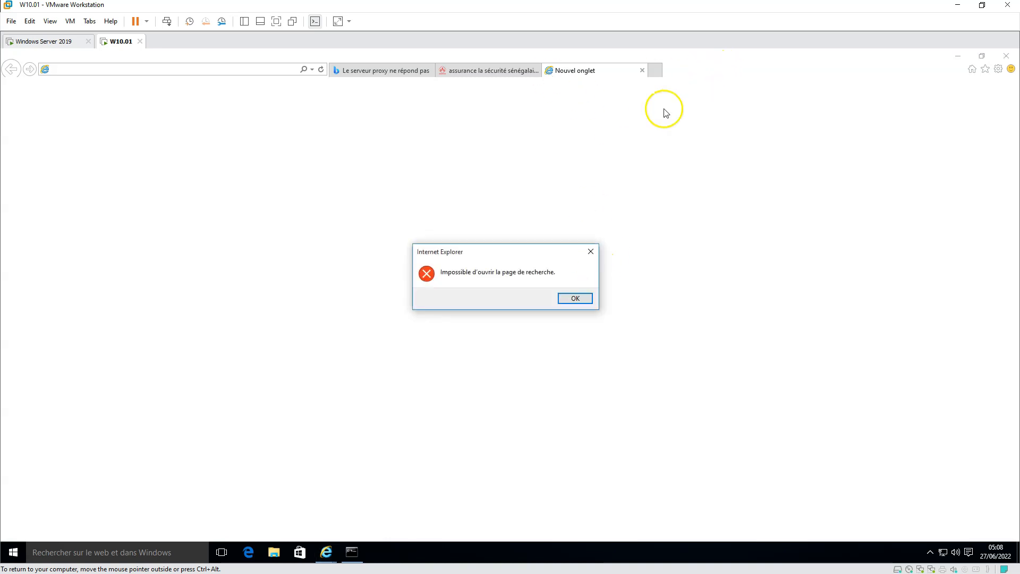
{"action": "left_click", "coordinate": [575, 298]}
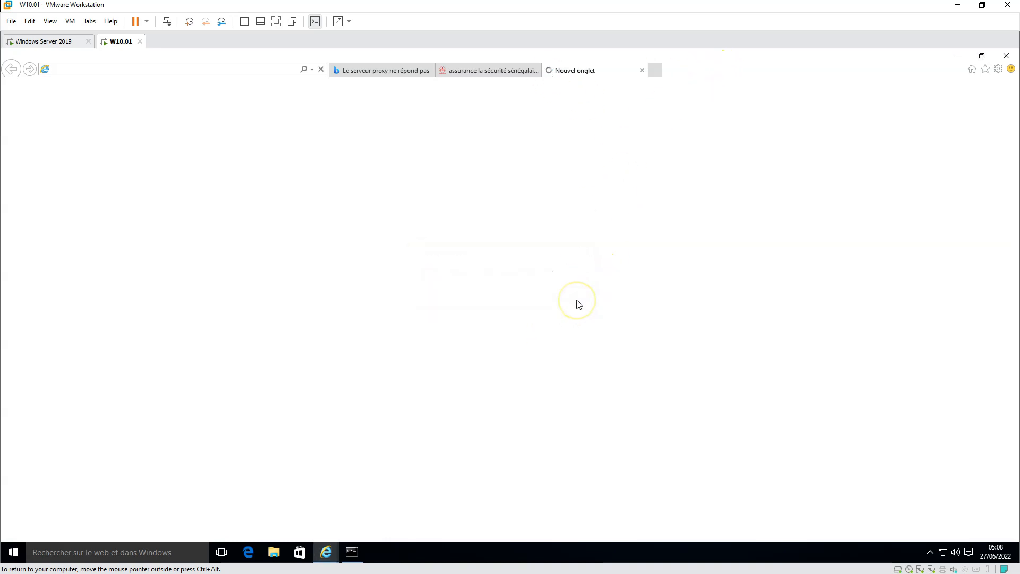